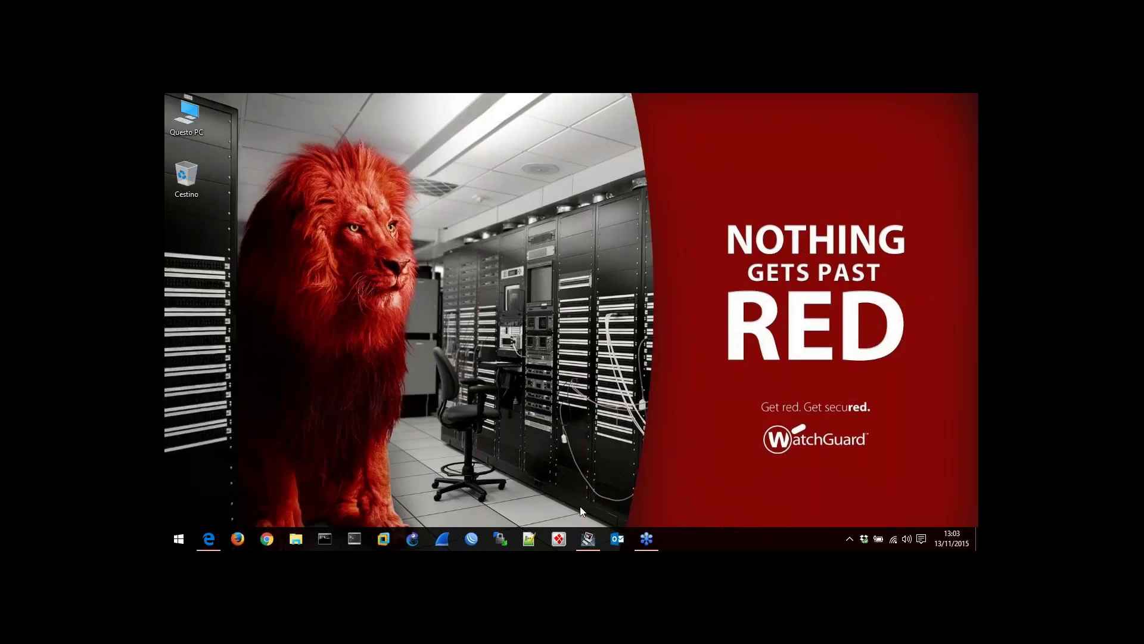
# Open the IdraCluster device's configuration in Policy Manager from WatchGuard System Manager and maximize the configuration window.
pyautogui.moveTo(587, 540)
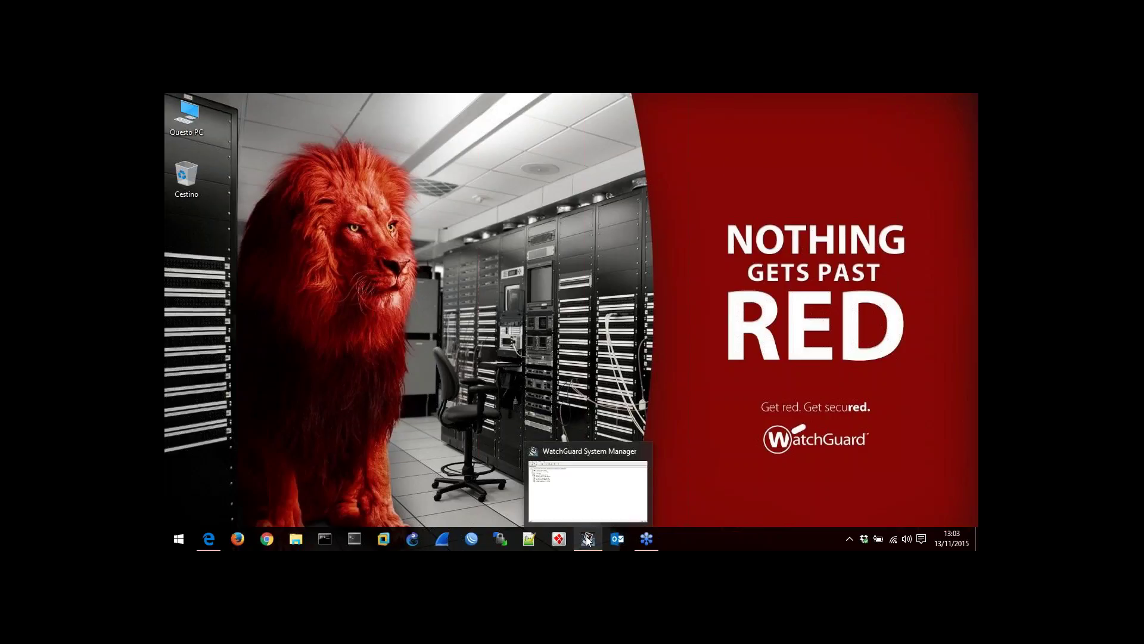
pyautogui.click(587, 540)
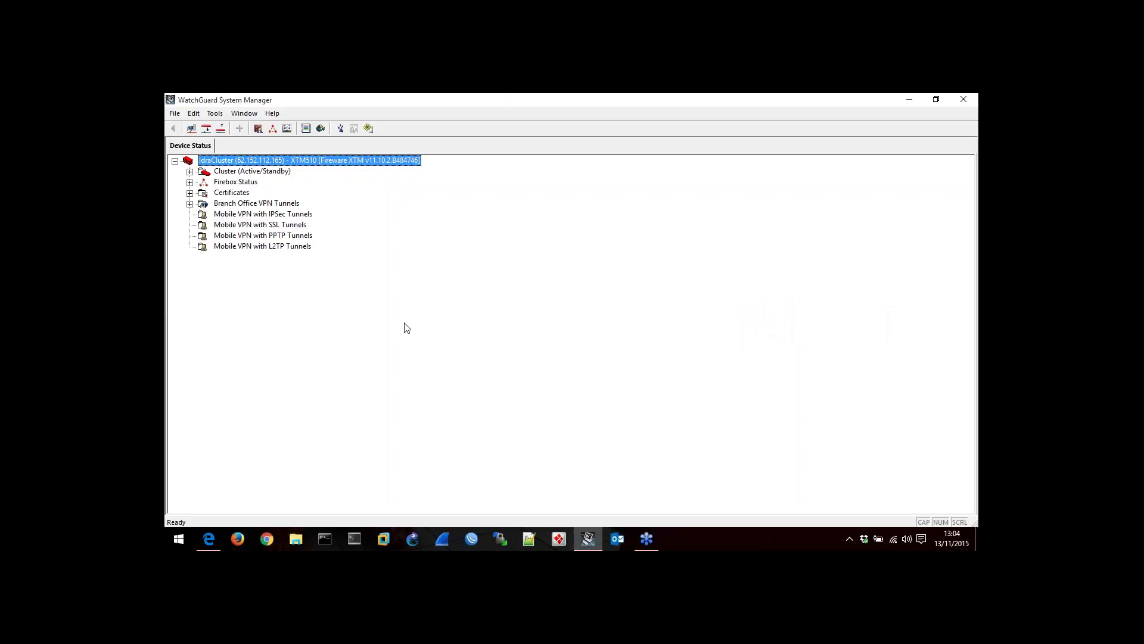
pyautogui.click(258, 128)
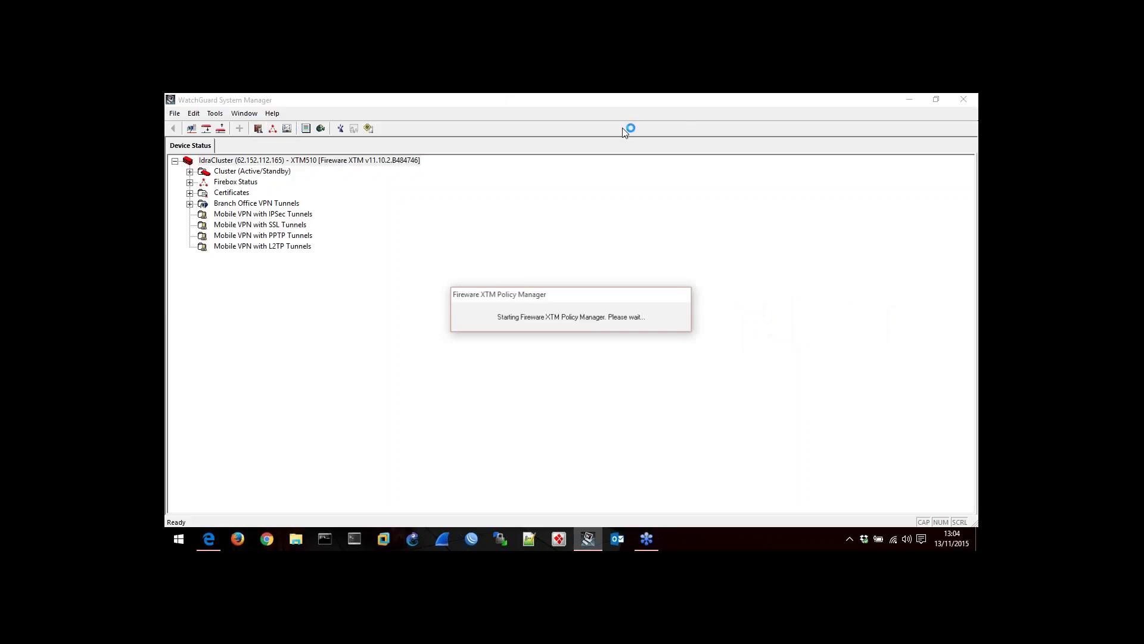
pyautogui.click(909, 100)
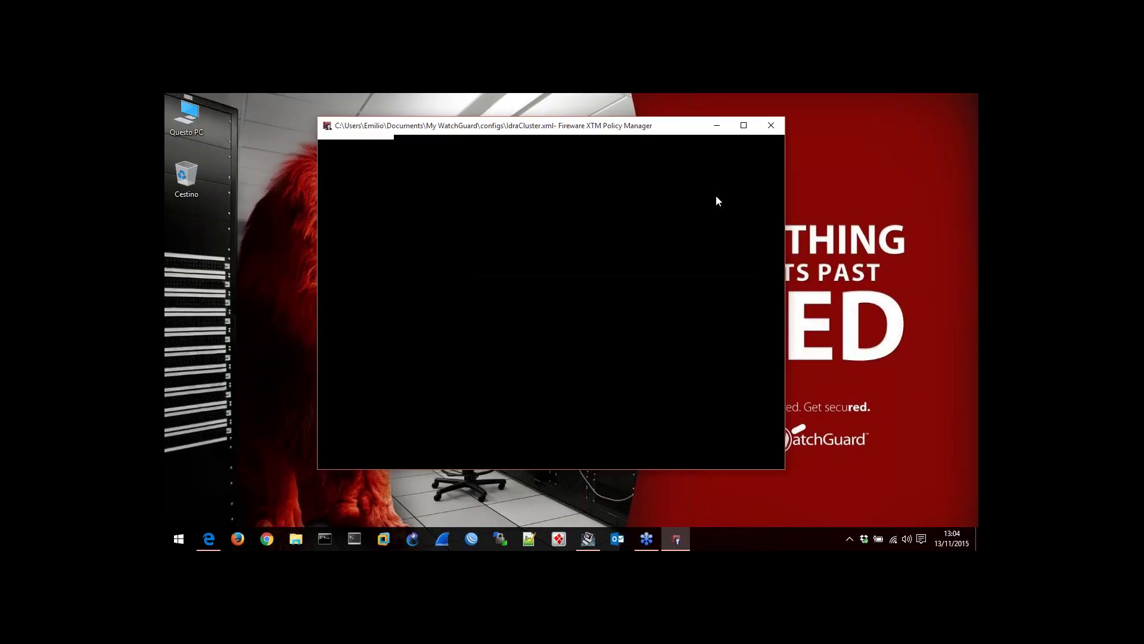
pyautogui.click(744, 125)
# Turn on Auto-Order Mode for the firewall policy list and confirm the change.
pyautogui.click(226, 113)
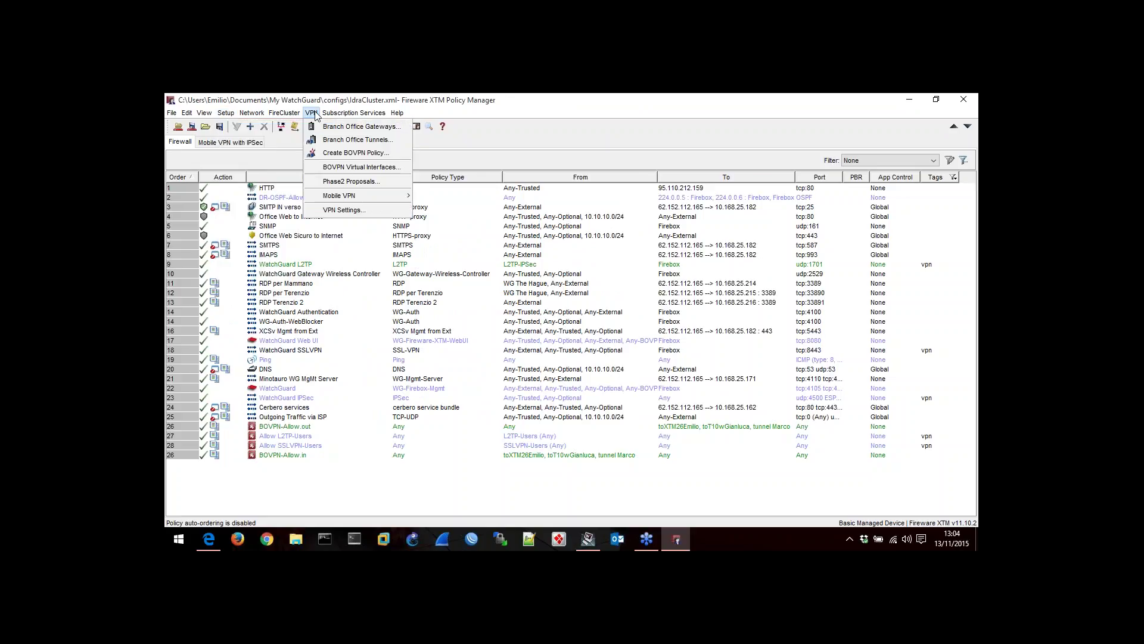
pyautogui.moveTo(206, 115)
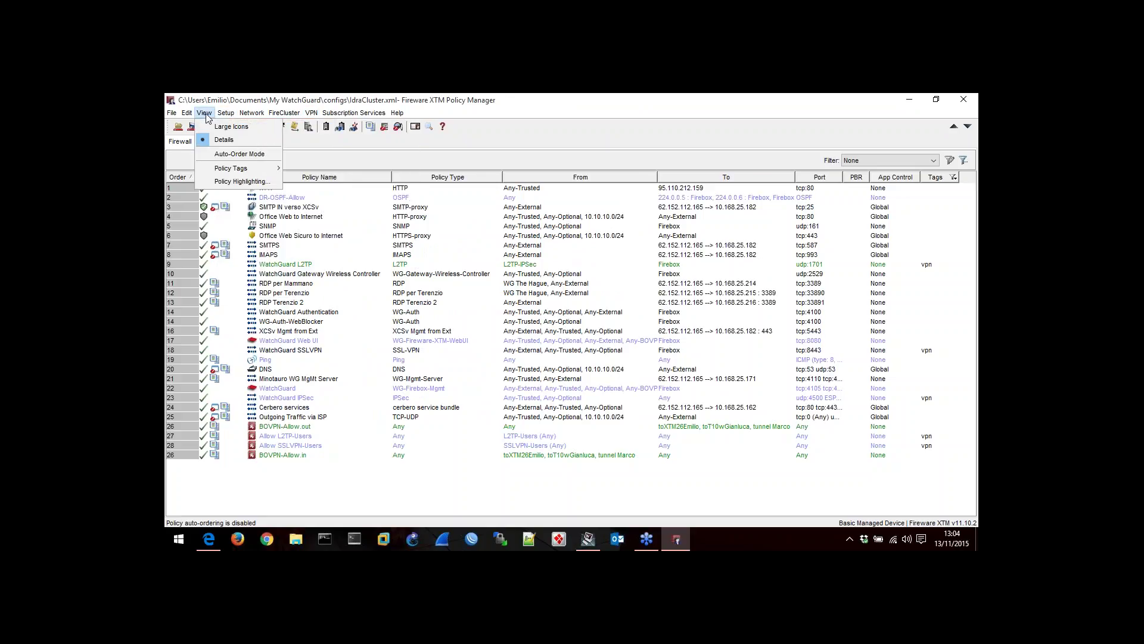
pyautogui.click(215, 153)
pyautogui.press('Return')
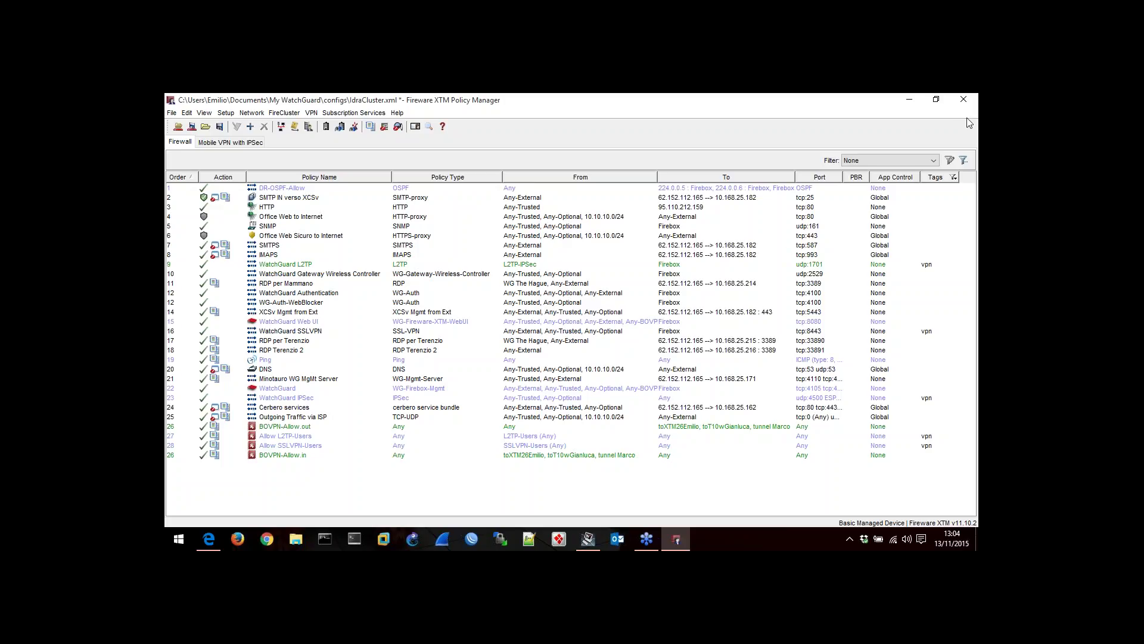
# View the list of Branch Office IPSec tunnels and close it.
pyautogui.click(806, 121)
pyautogui.click(311, 114)
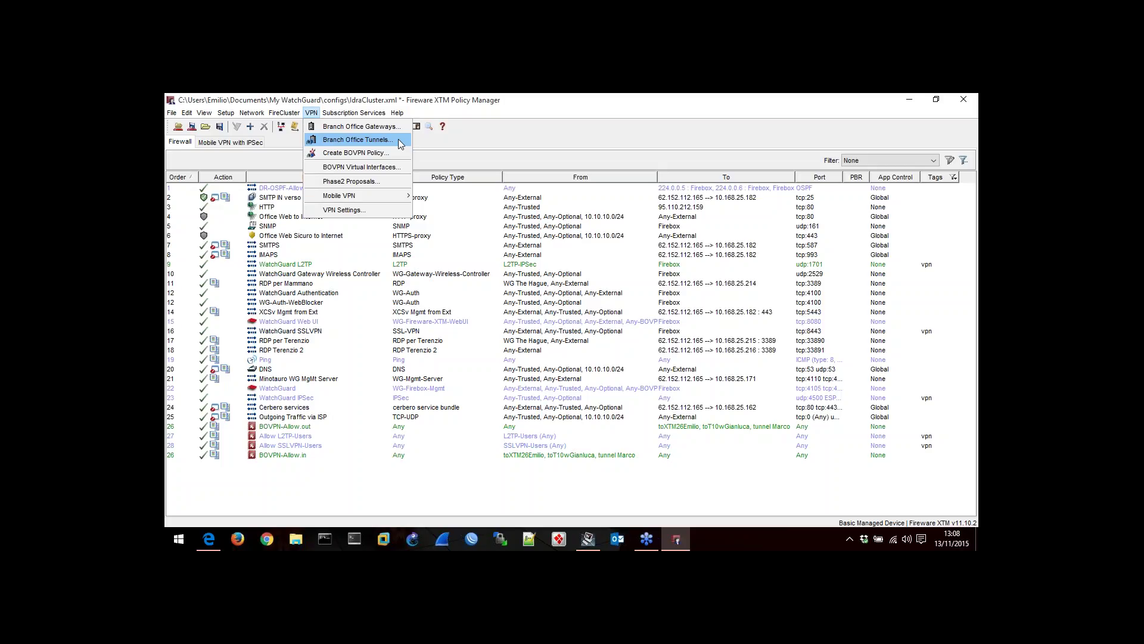
pyautogui.click(398, 141)
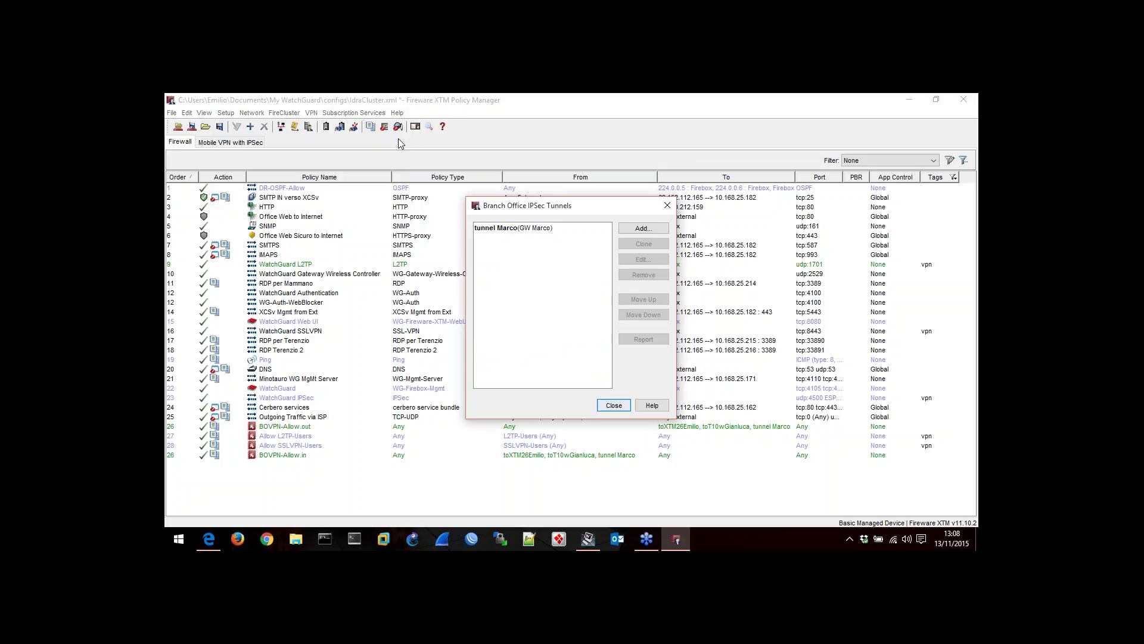
pyautogui.press('Escape')
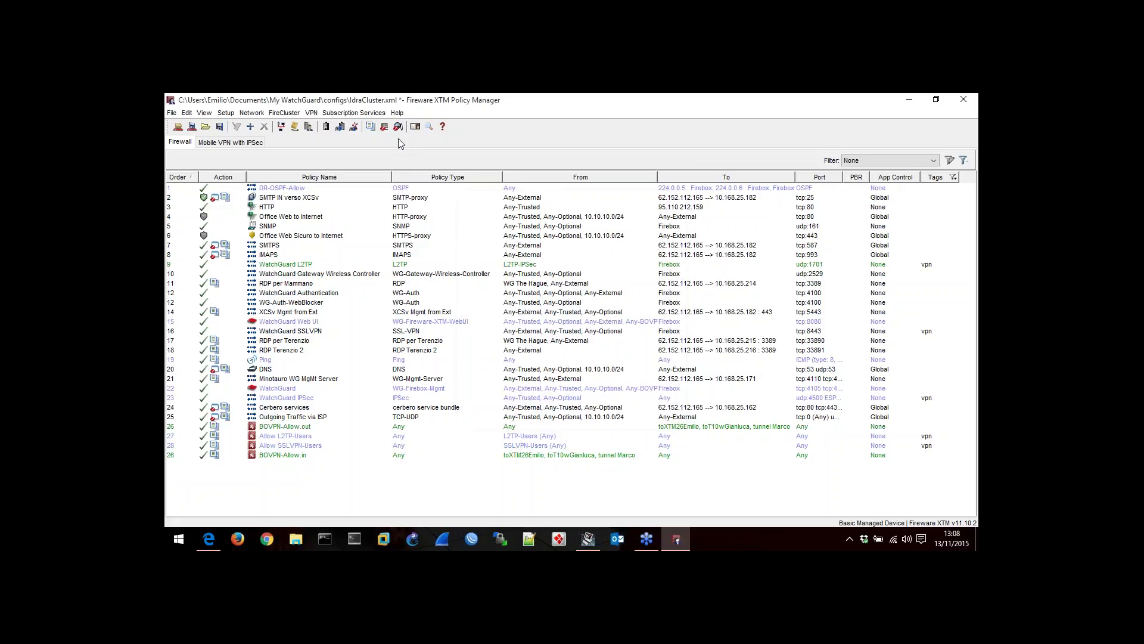
# Examine the existing branch office gateway's credential method and general settings, leaving without changes.
pyautogui.click(311, 113)
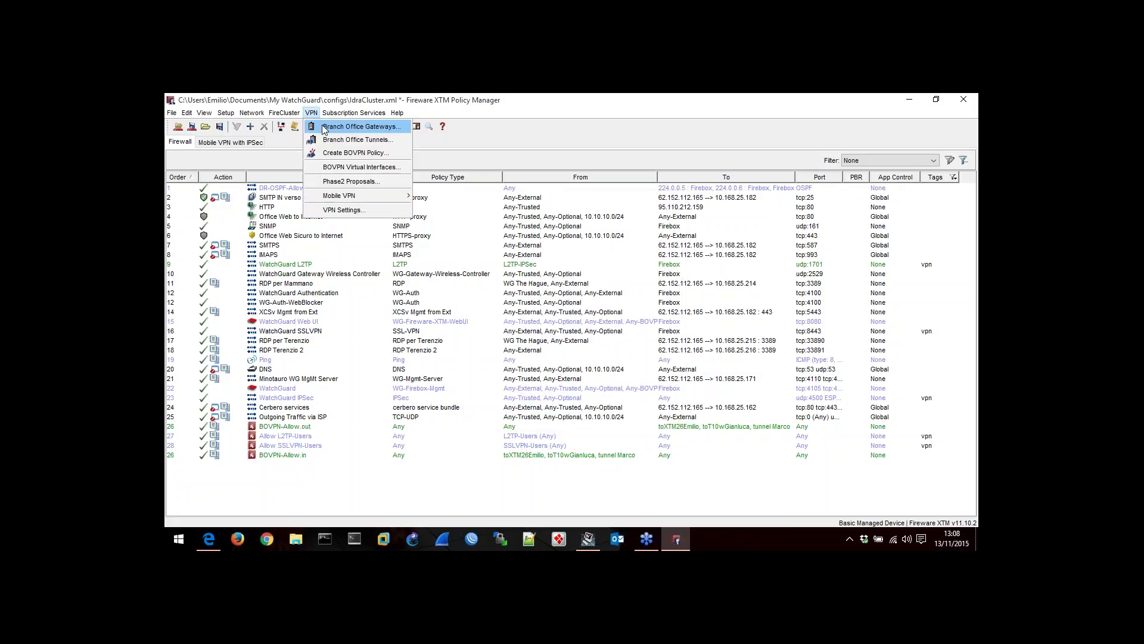
pyautogui.click(325, 127)
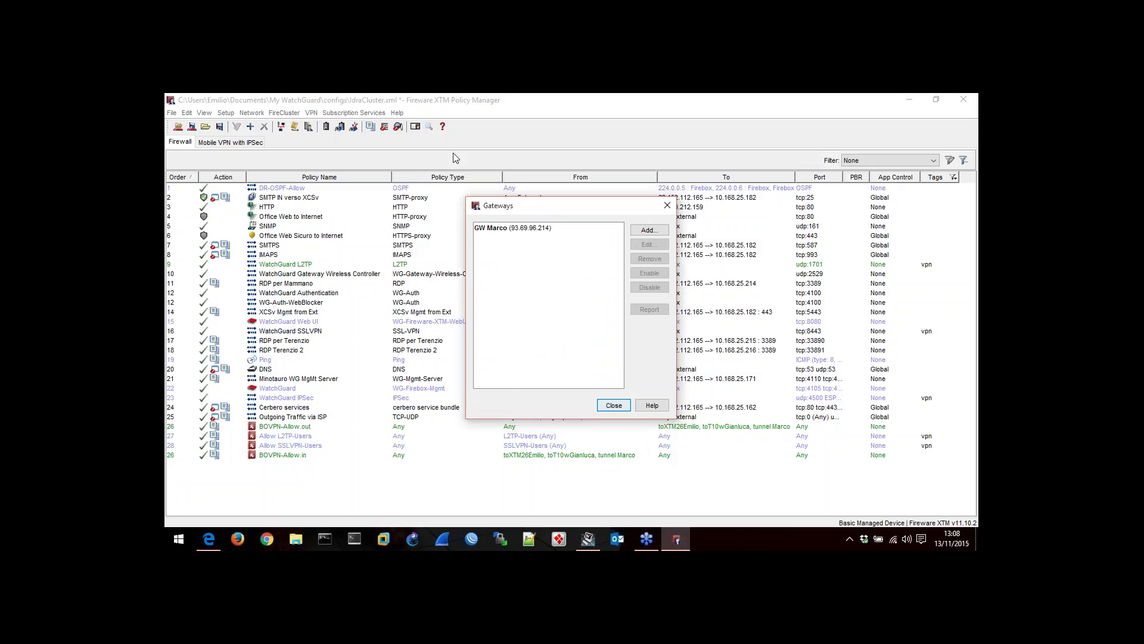
pyautogui.click(522, 230)
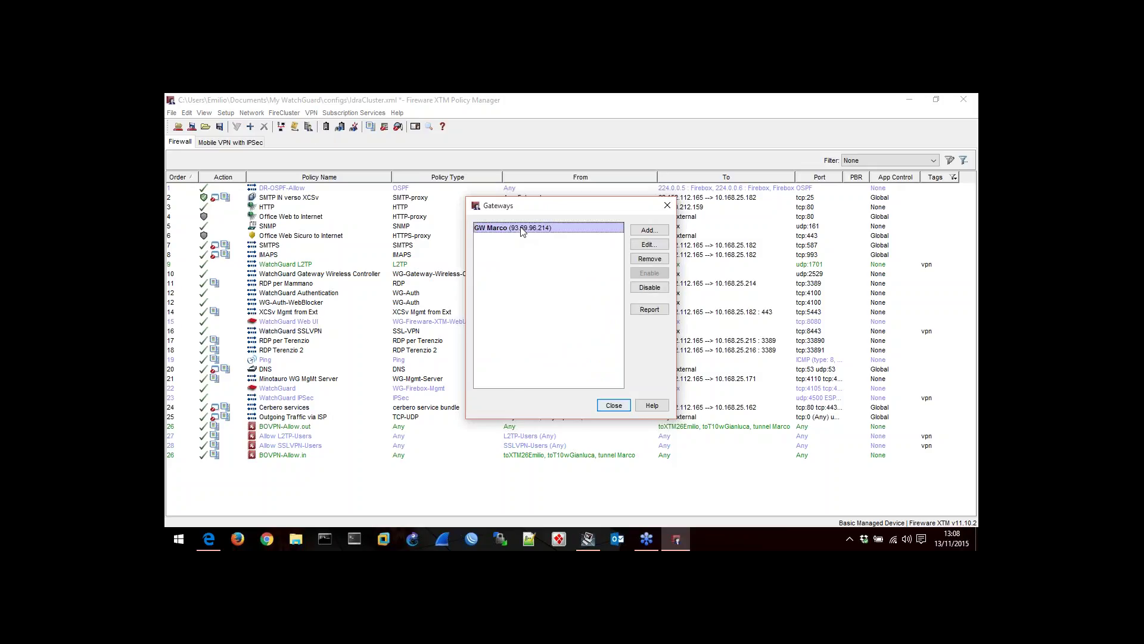
pyautogui.click(648, 247)
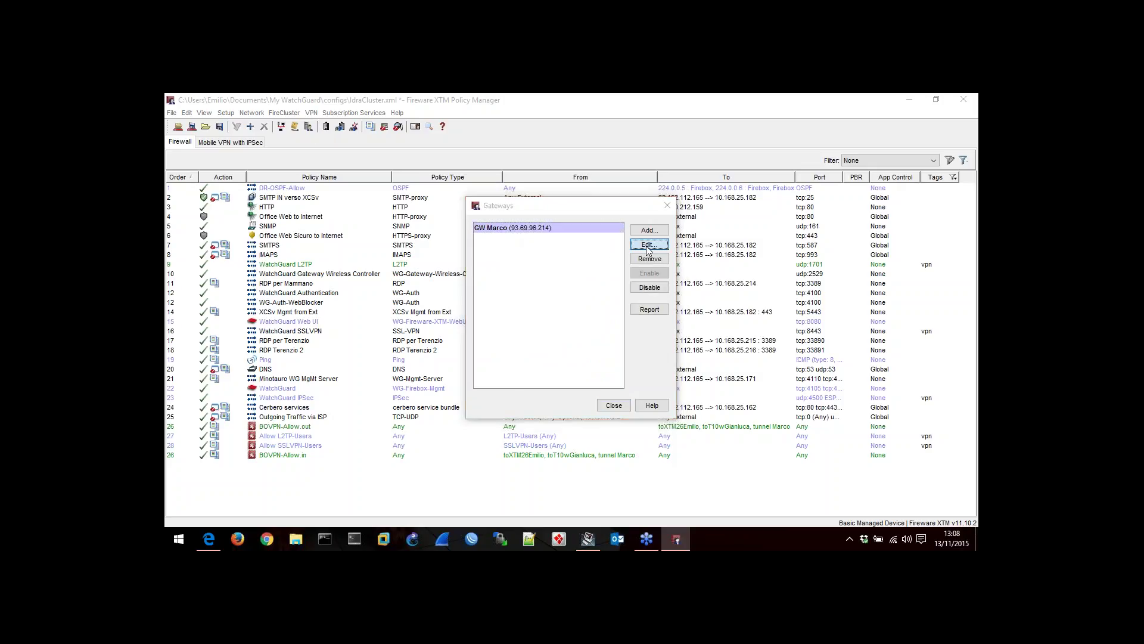
pyautogui.moveTo(510, 131); pyautogui.dragTo(515, 140)
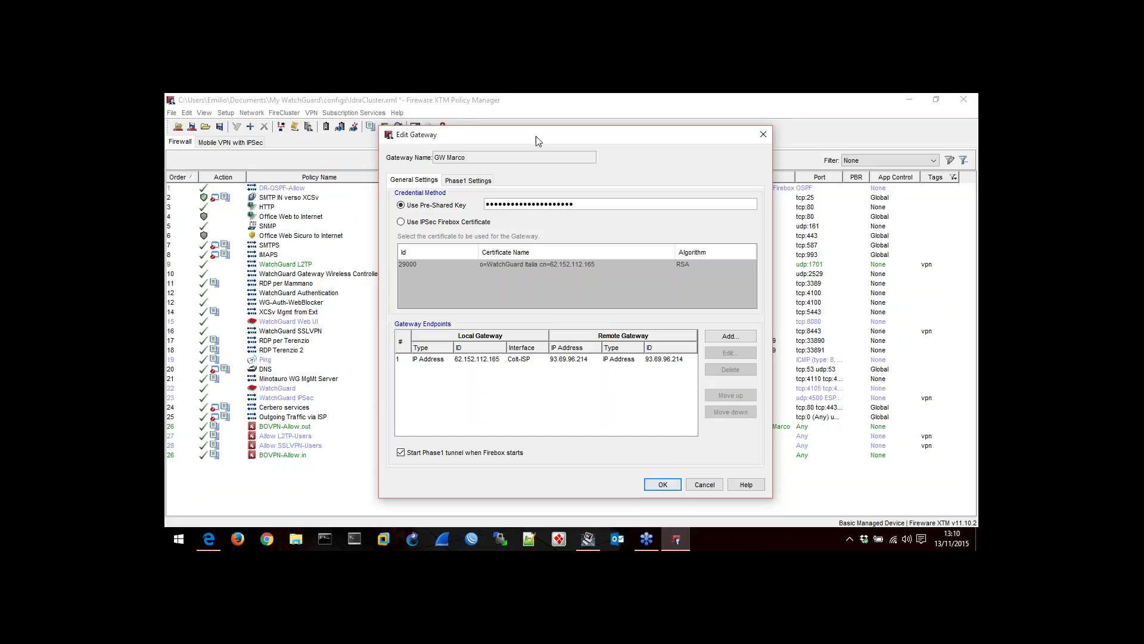
pyautogui.moveTo(540, 140); pyautogui.dragTo(526, 135)
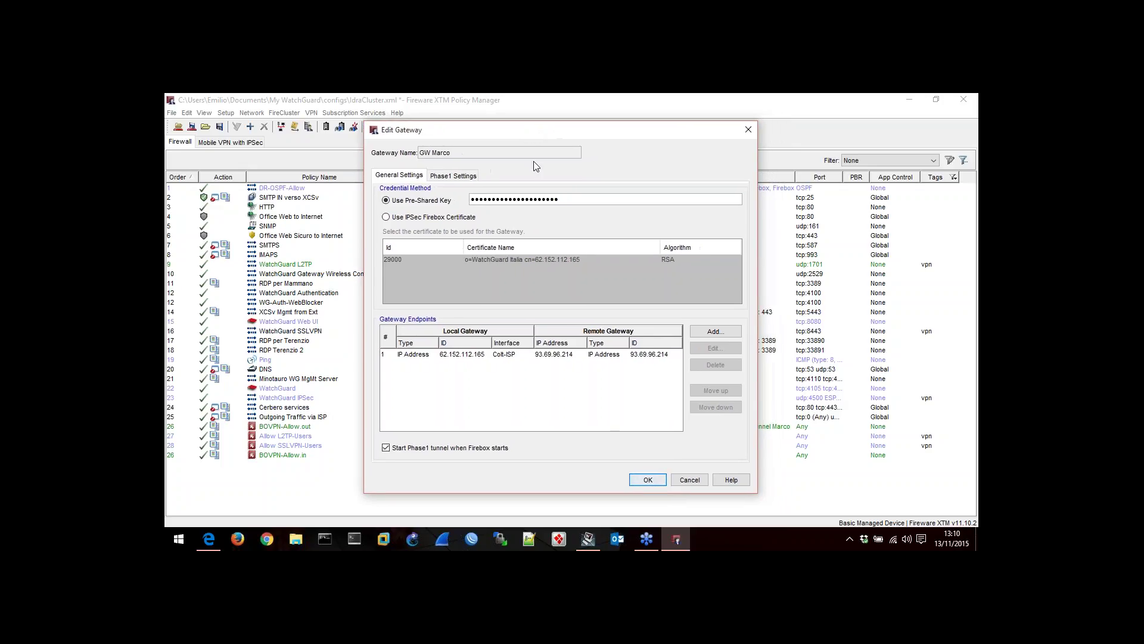
pyautogui.click(685, 484)
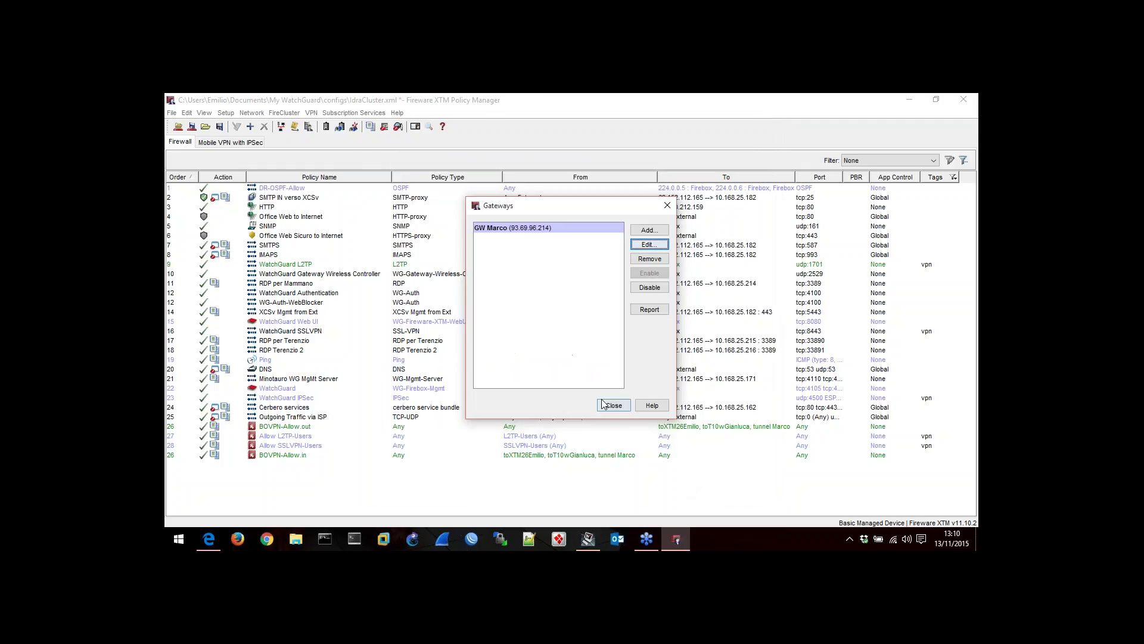
pyautogui.click(613, 404)
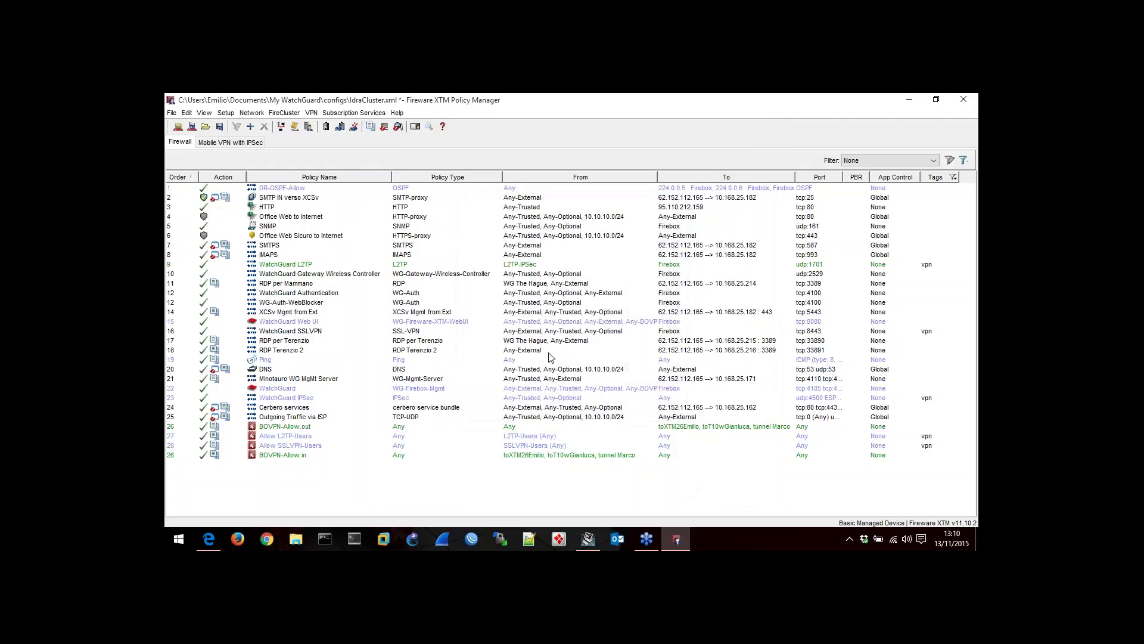
# Reopen the branch office gateway to check its local and remote gateway endpoints, and cancel out of it.
pyautogui.click(313, 114)
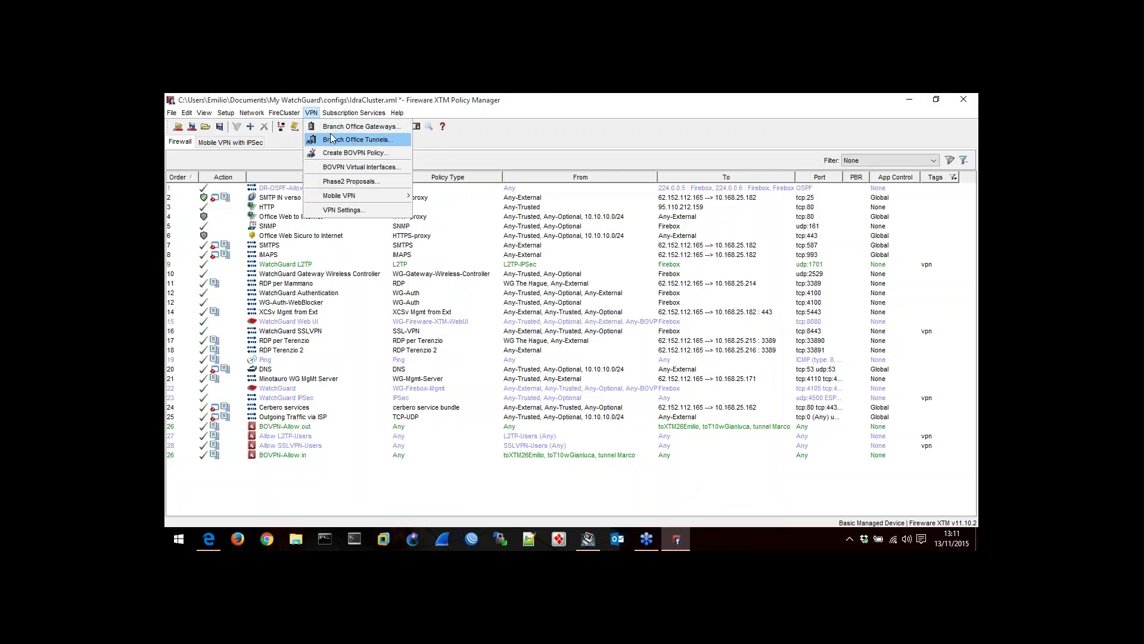
pyautogui.click(329, 128)
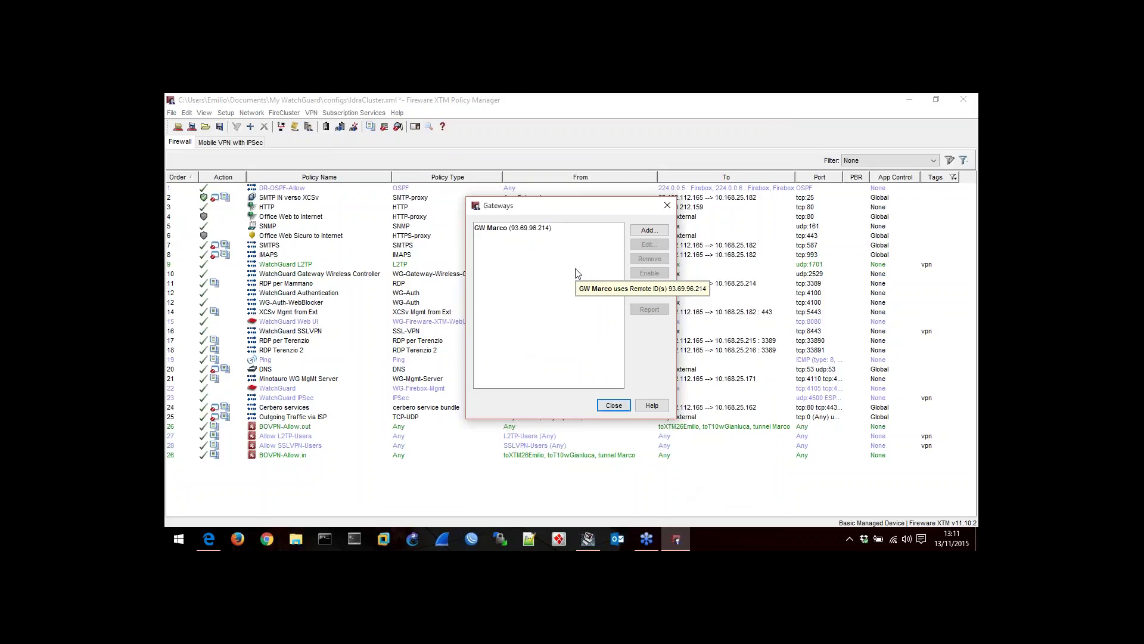
pyautogui.click(520, 231)
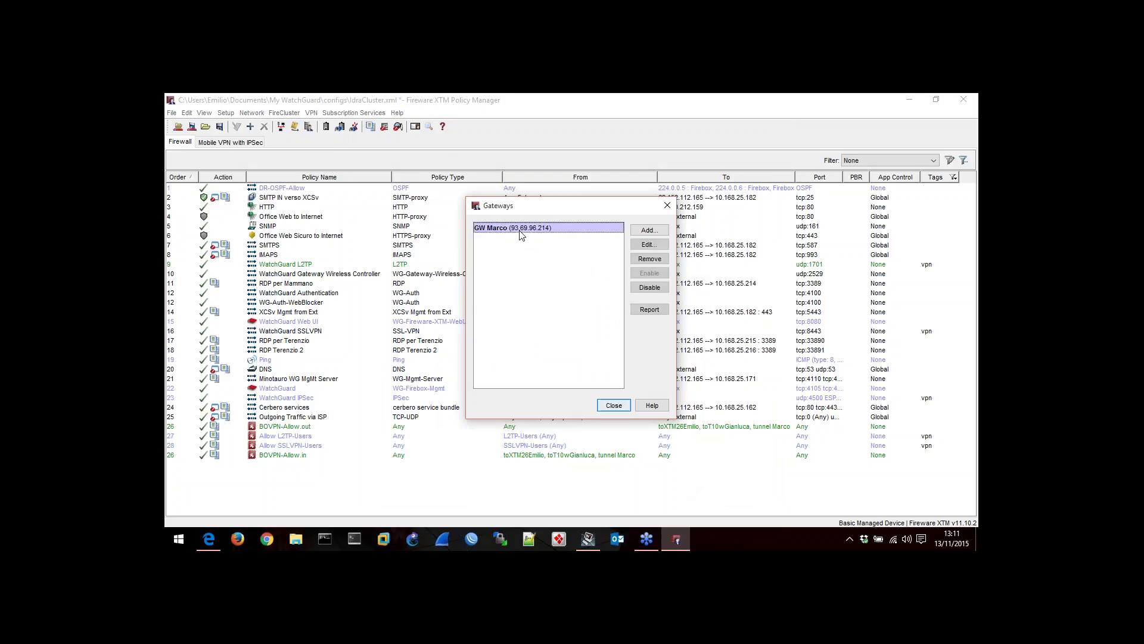
pyautogui.click(648, 244)
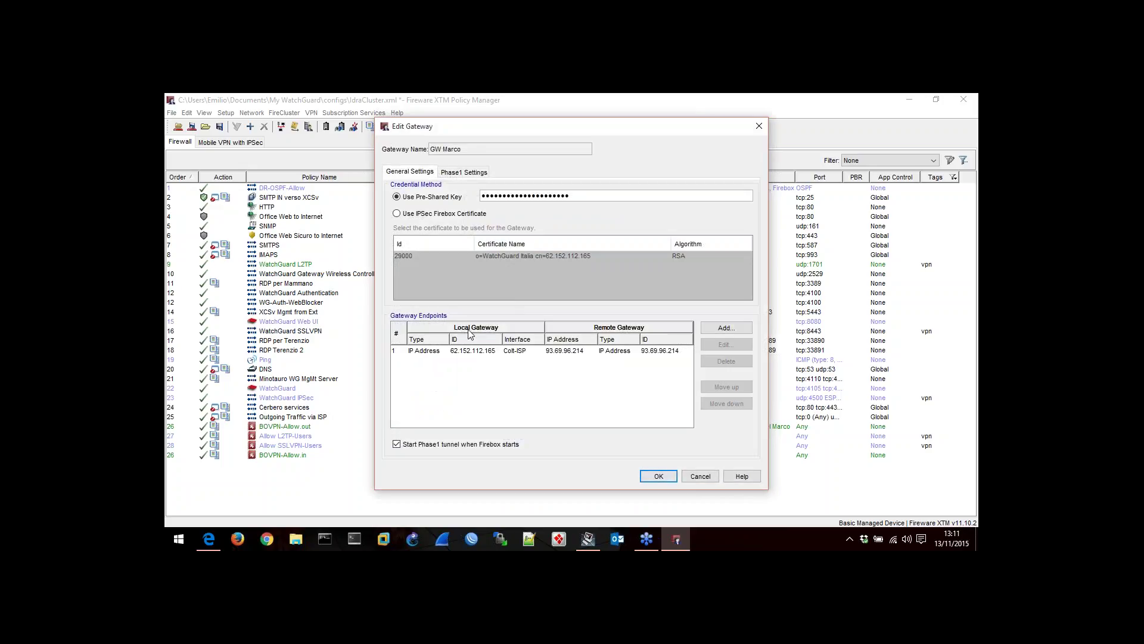
pyautogui.click(700, 475)
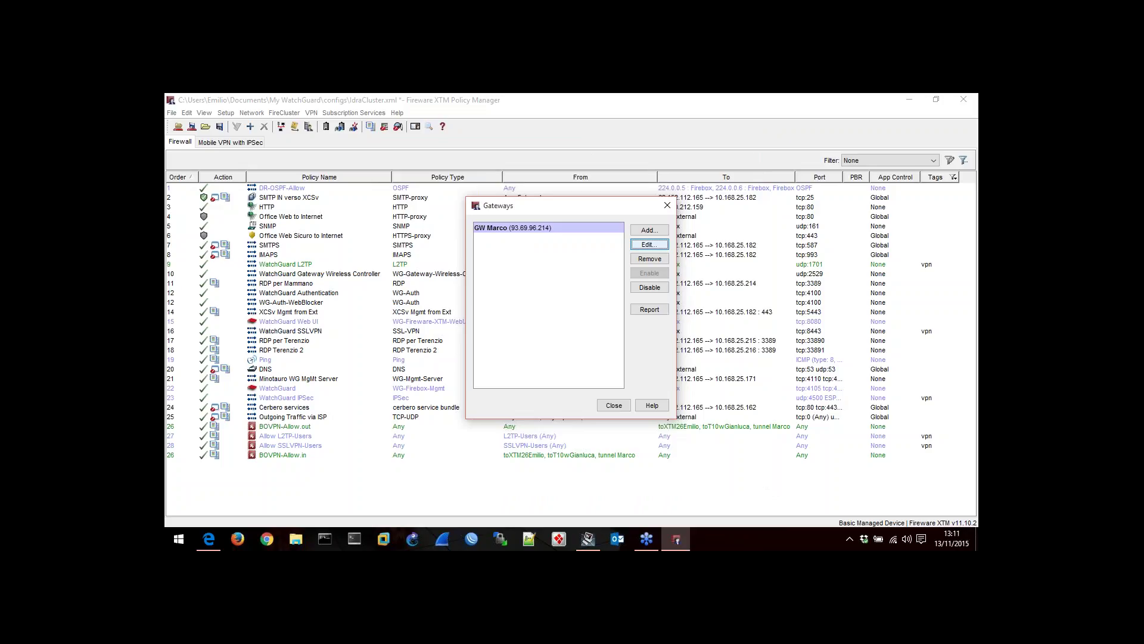
pyautogui.click(613, 406)
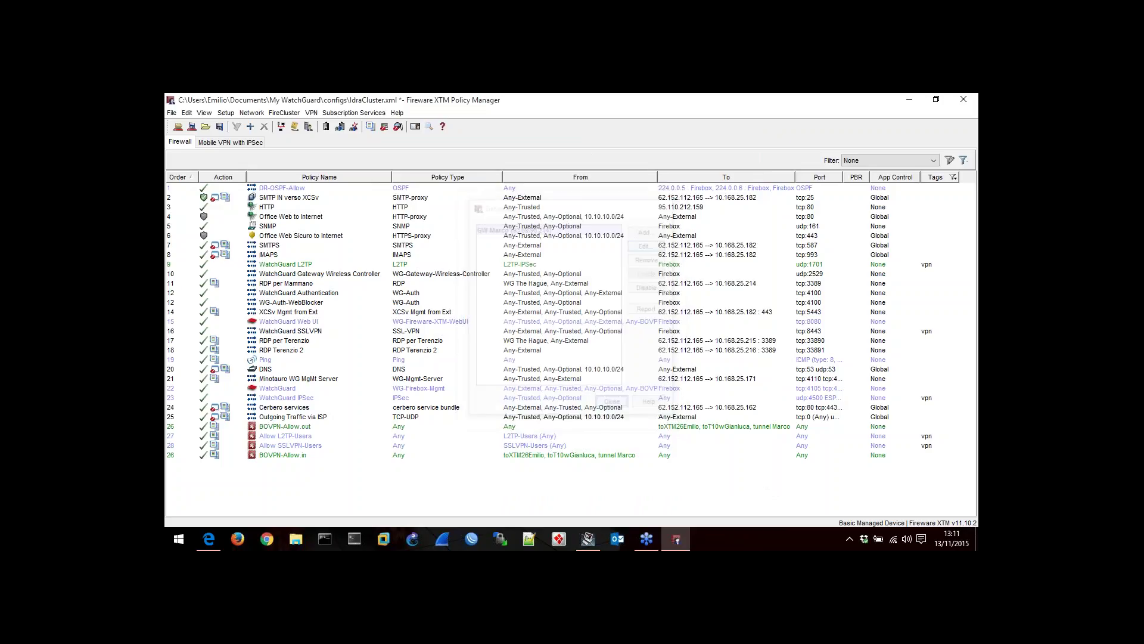
# Examine the address routes of the existing Branch Office IPSec tunnel, then cancel and close the tunnel list.
pyautogui.click(312, 113)
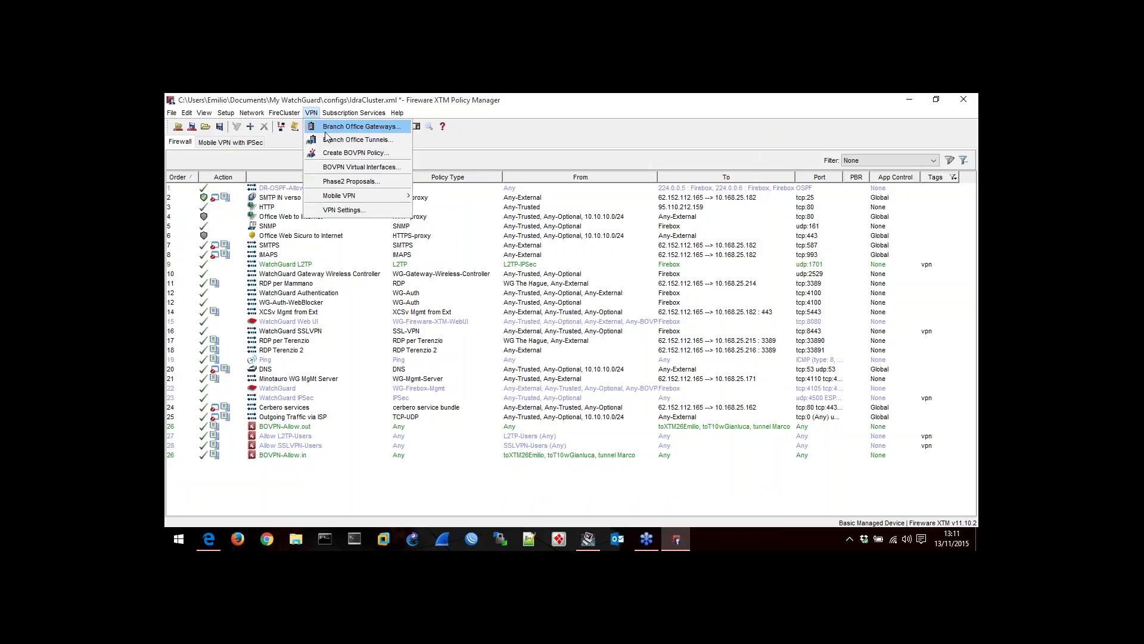
pyautogui.click(332, 141)
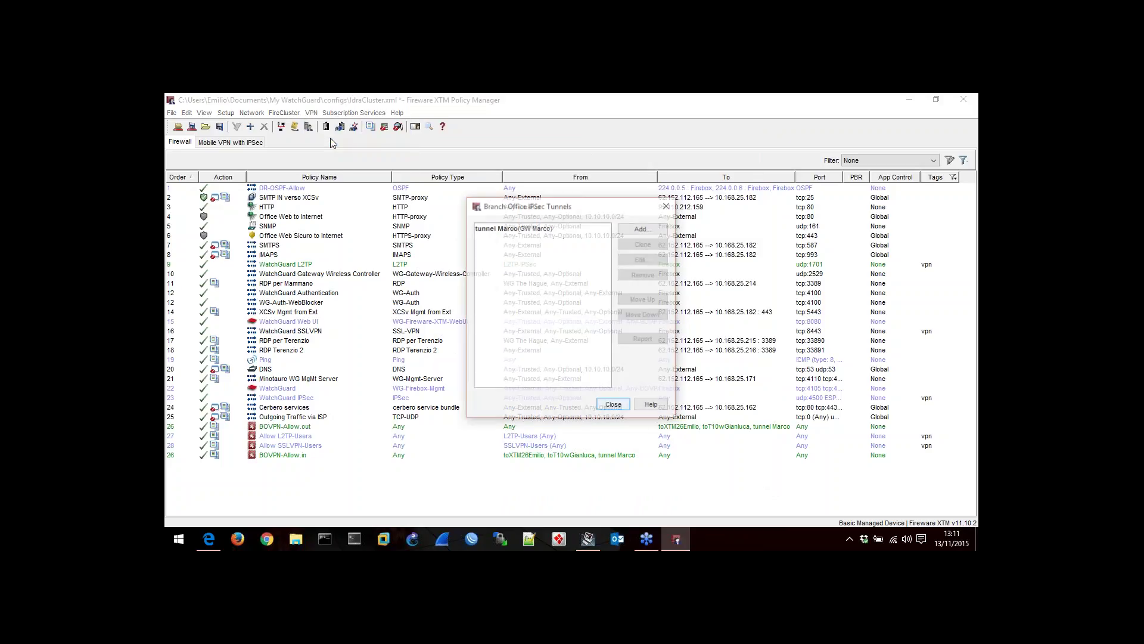
pyautogui.click(504, 229)
pyautogui.doubleClick(504, 230)
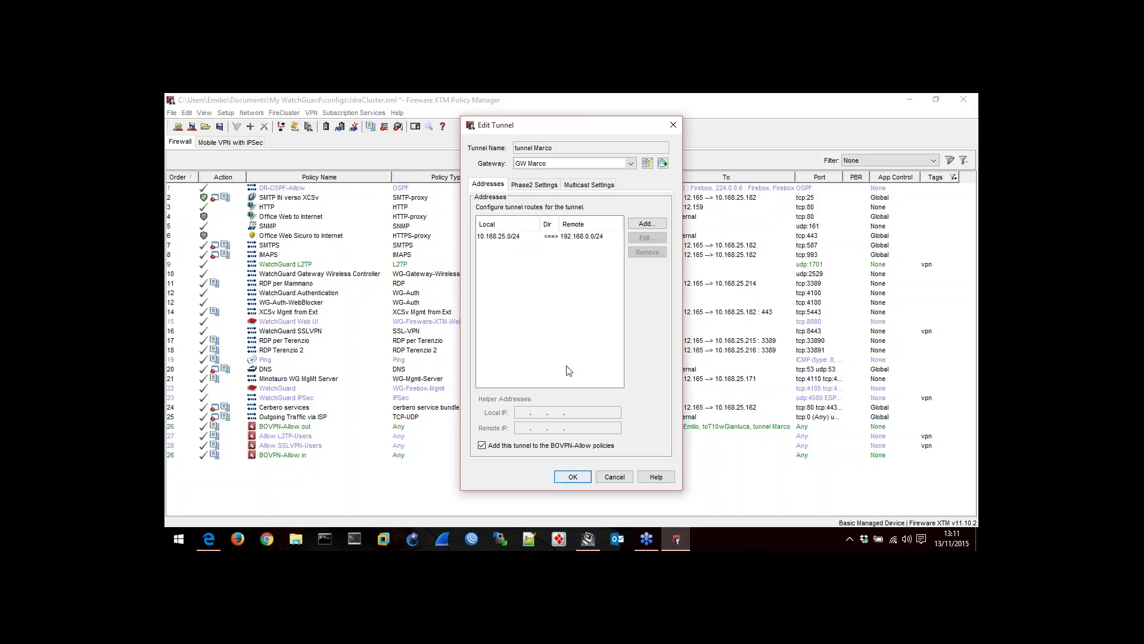
pyautogui.click(614, 476)
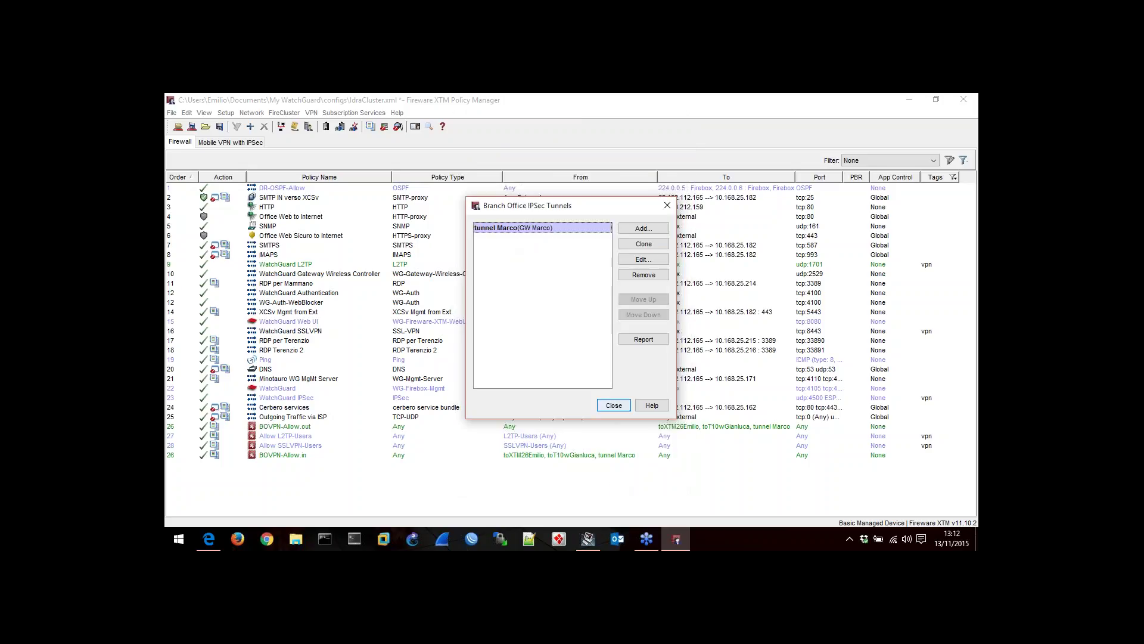
pyautogui.click(616, 407)
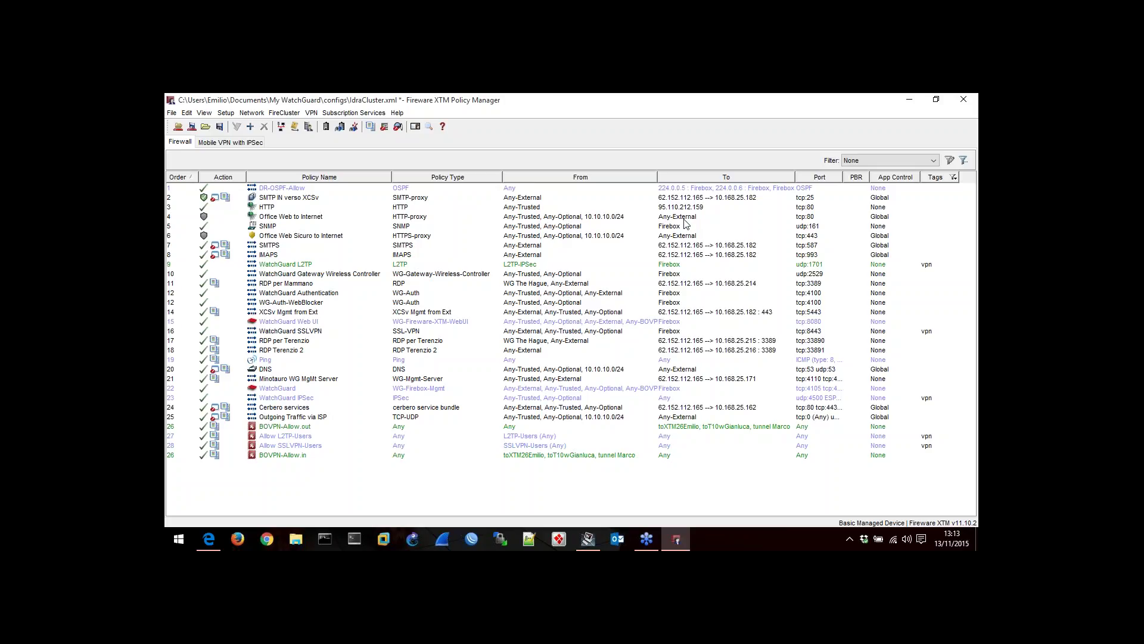
# Review the IPSec tunnel's local and remote networks and its assigned gateway once more, then close the tunnel dialogs.
pyautogui.click(312, 113)
pyautogui.click(327, 139)
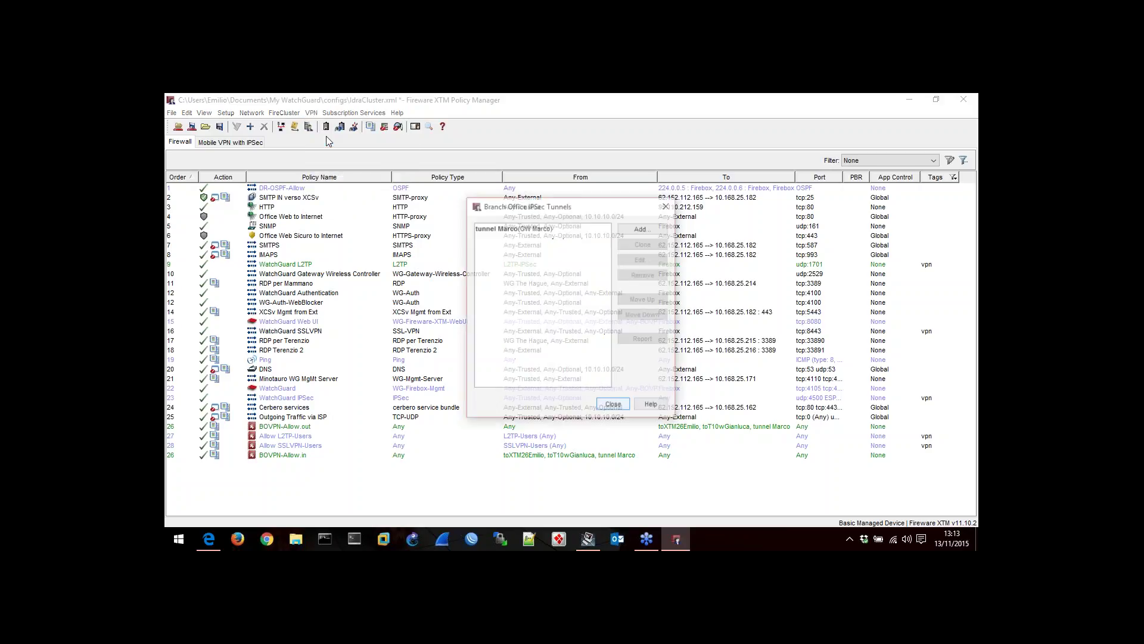
pyautogui.doubleClick(525, 227)
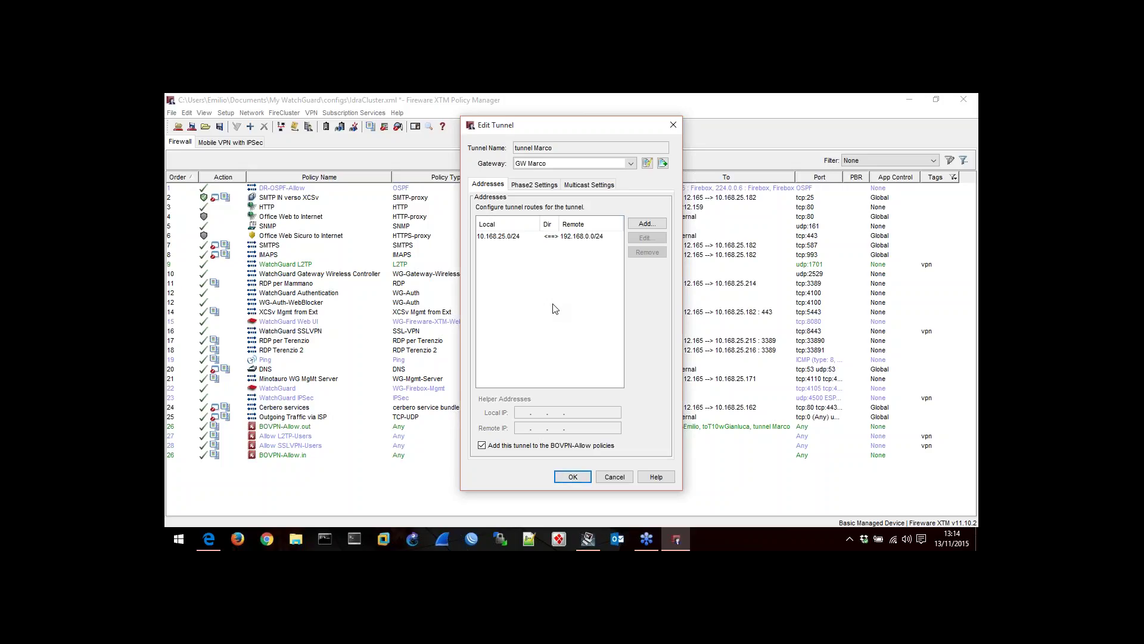
pyautogui.press('Return')
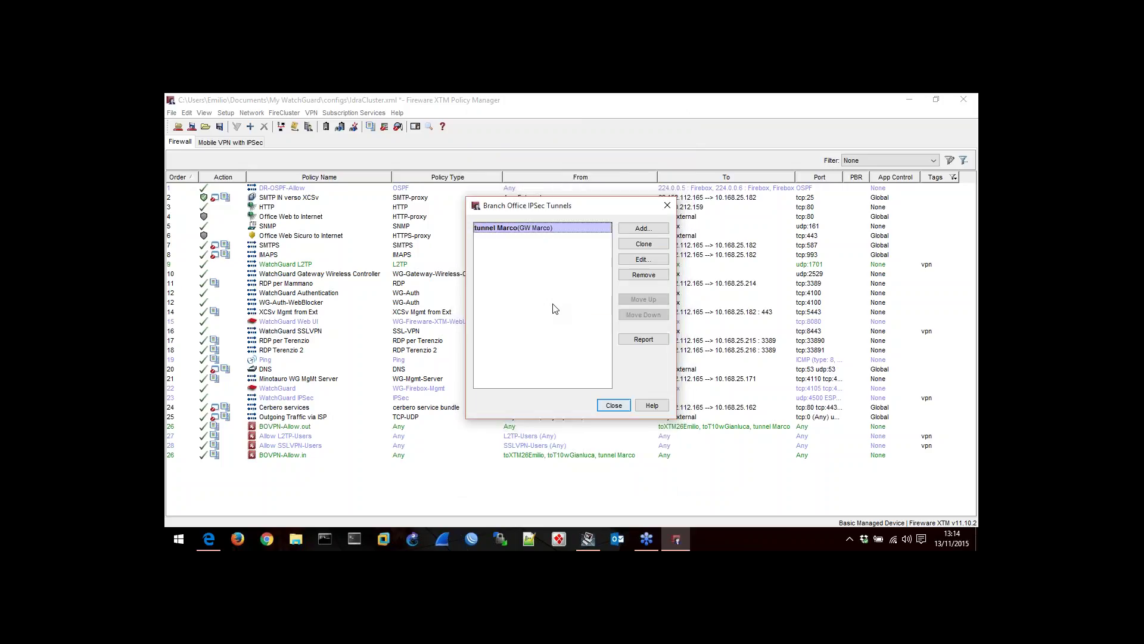
pyautogui.click(613, 407)
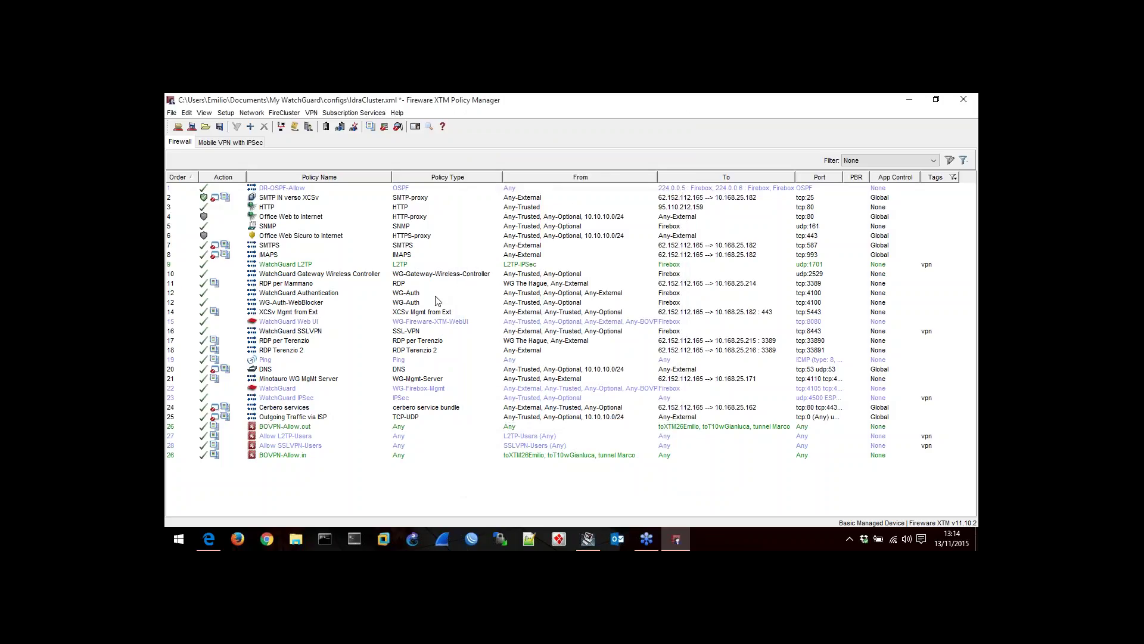
# Open the BOVPN virtual interface with device name bvpn1 and review its device name and gateway settings.
pyautogui.click(311, 113)
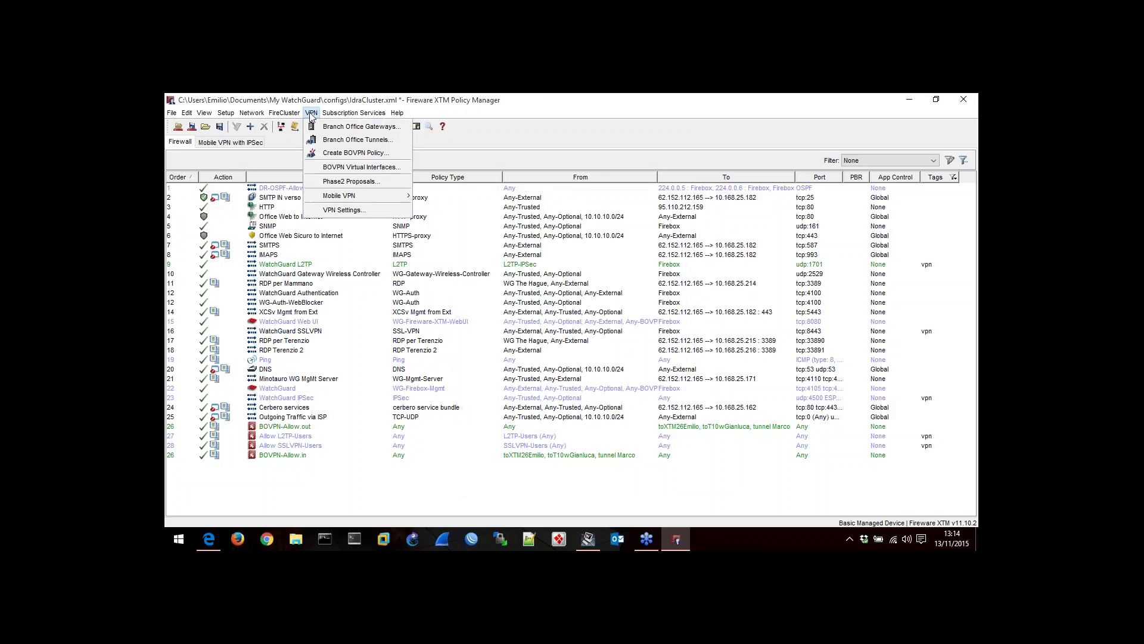
pyautogui.click(333, 167)
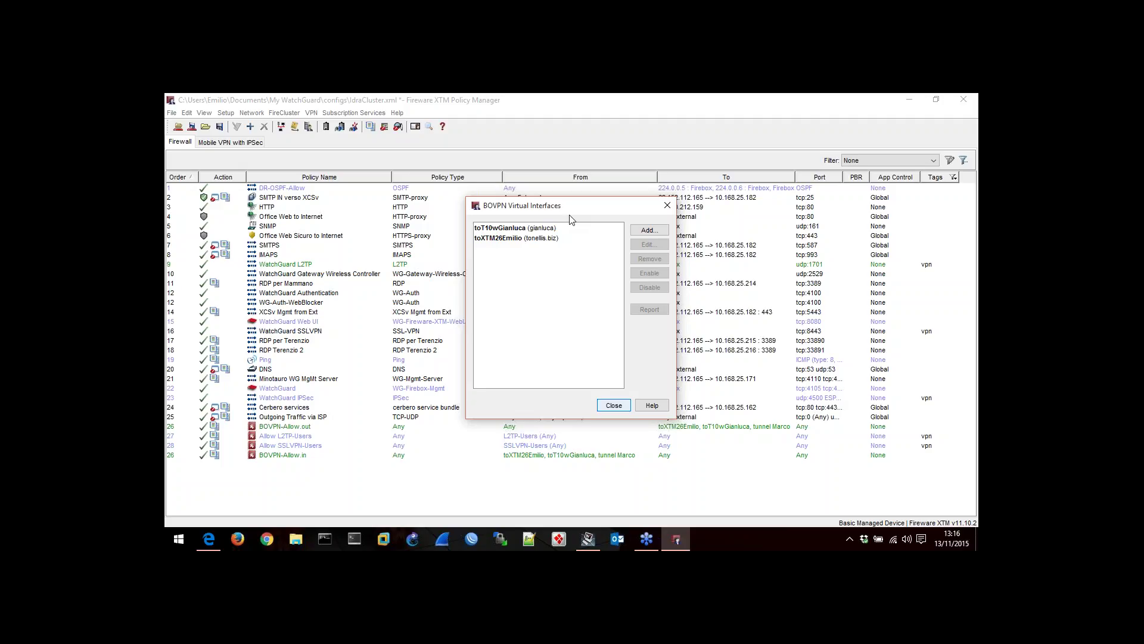
pyautogui.click(542, 230)
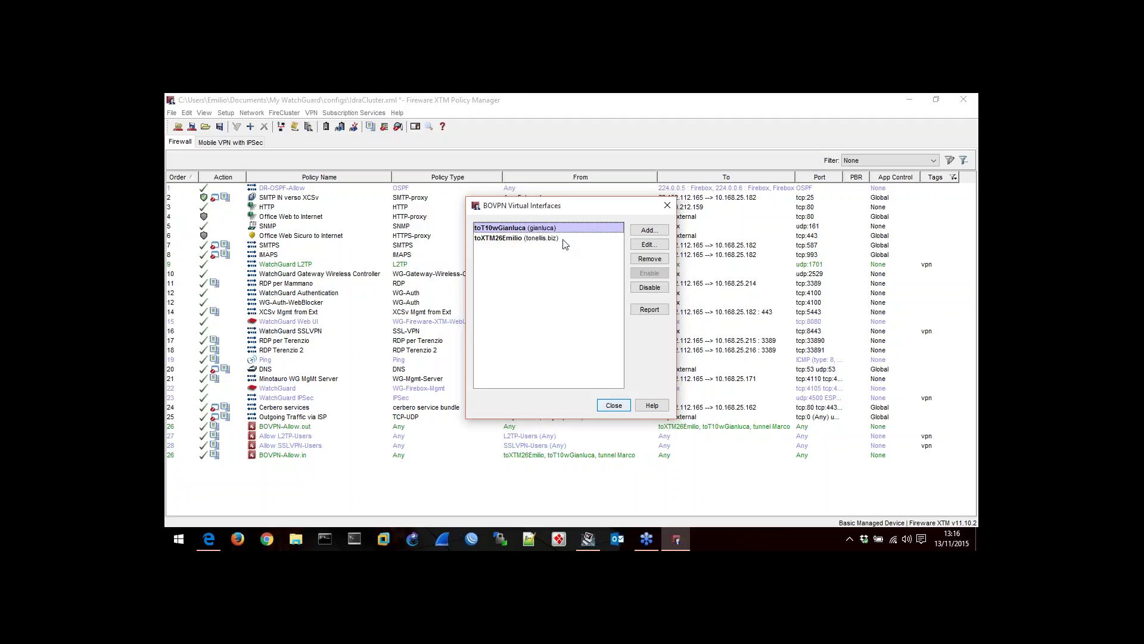
pyautogui.doubleClick(545, 238)
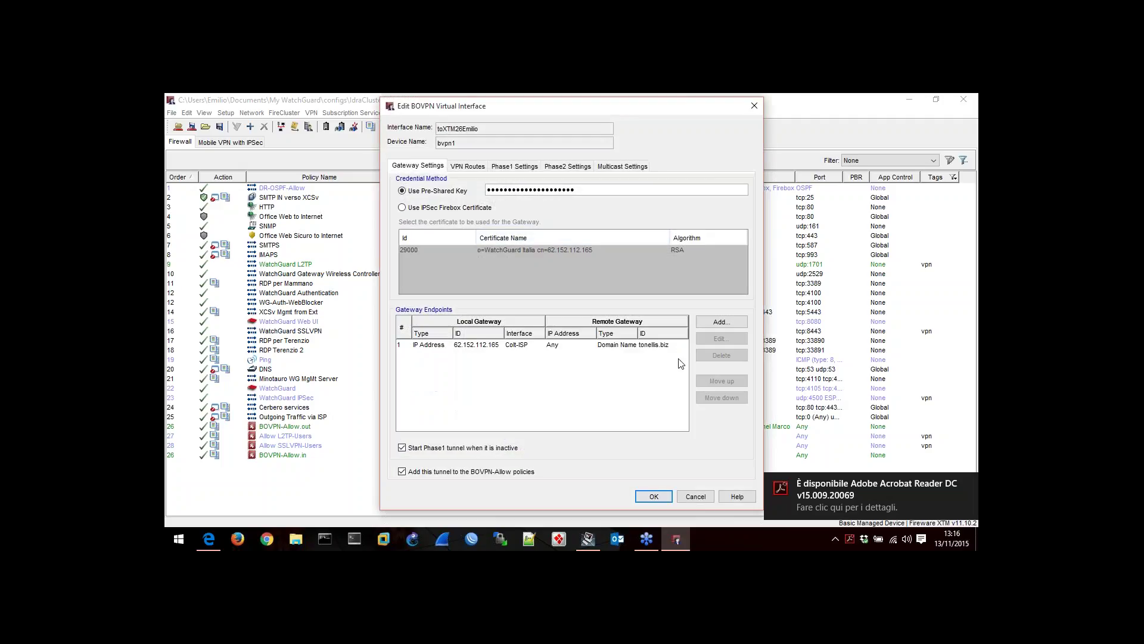
pyautogui.click(967, 485)
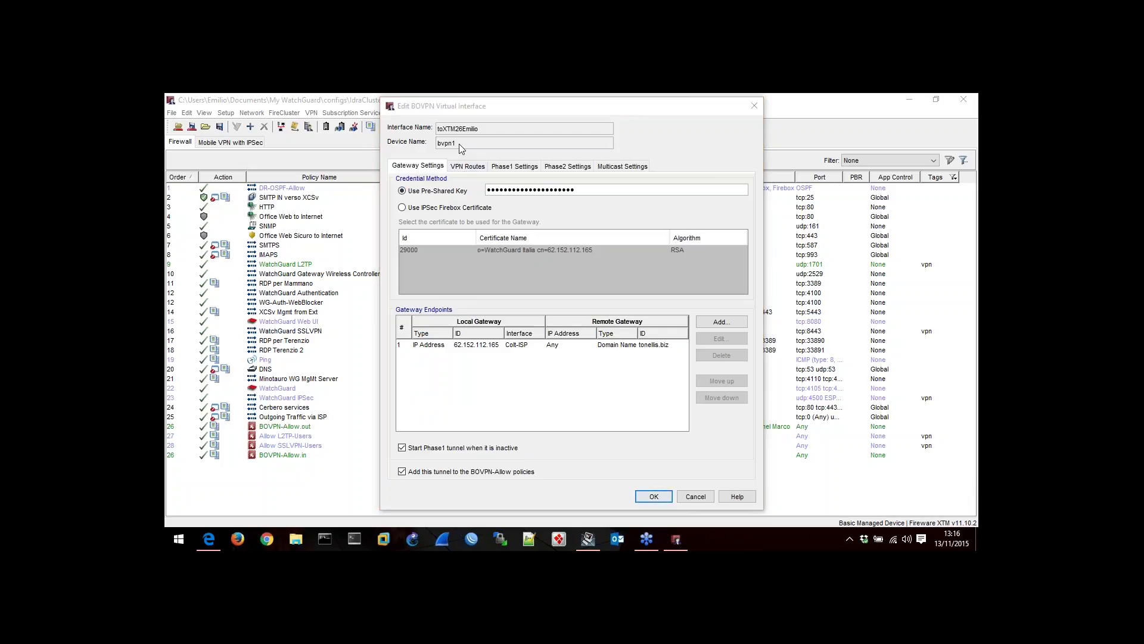
pyautogui.moveTo(459, 141); pyautogui.dragTo(440, 151)
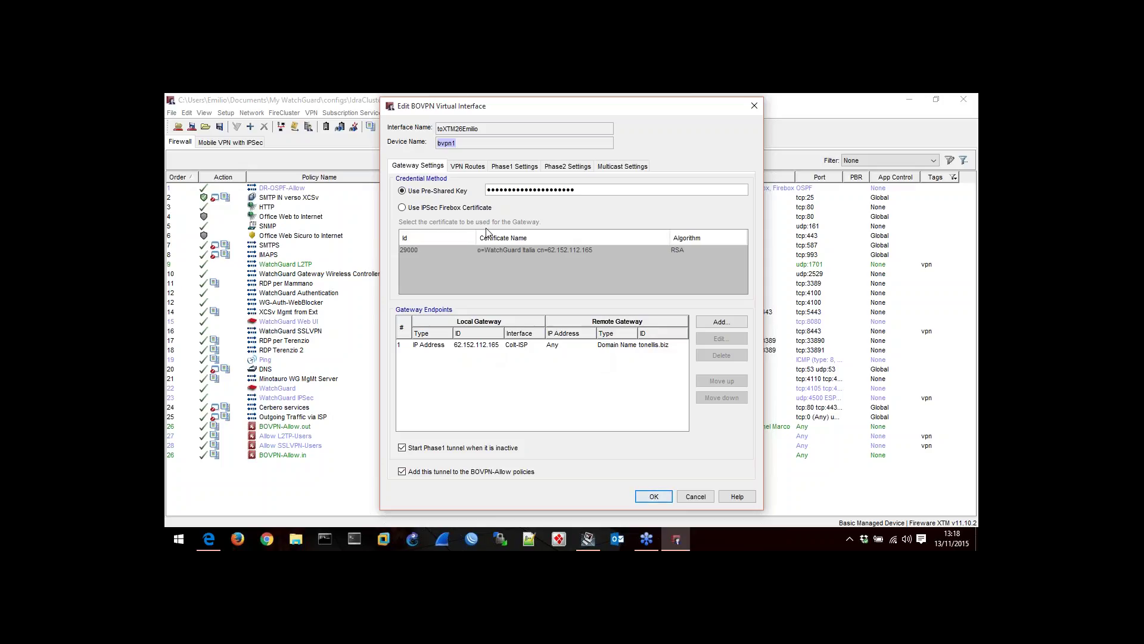
# Check the virtual interface's Phase 1 and Phase 2 settings, then return to its gateway settings.
pyautogui.click(553, 171)
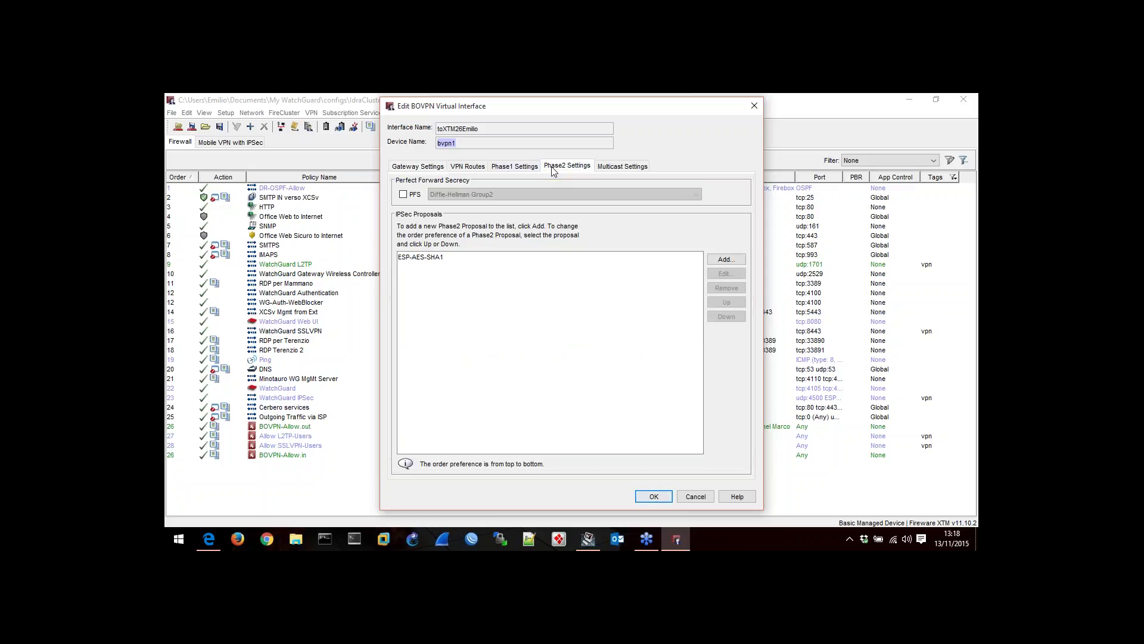
pyautogui.click(510, 170)
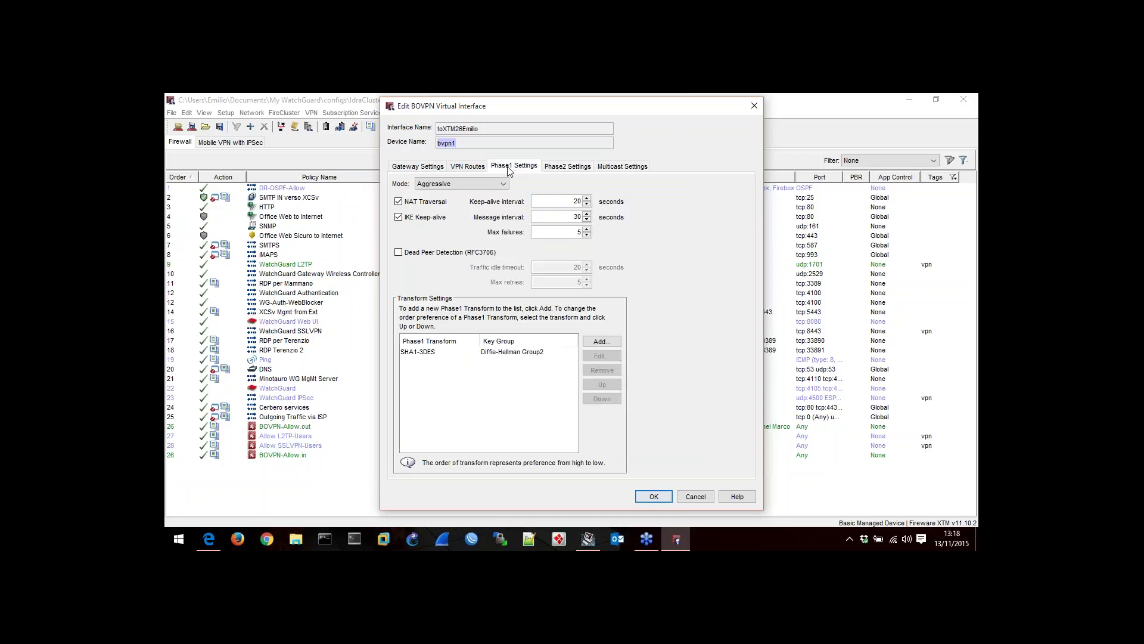
pyautogui.click(552, 171)
pyautogui.click(417, 171)
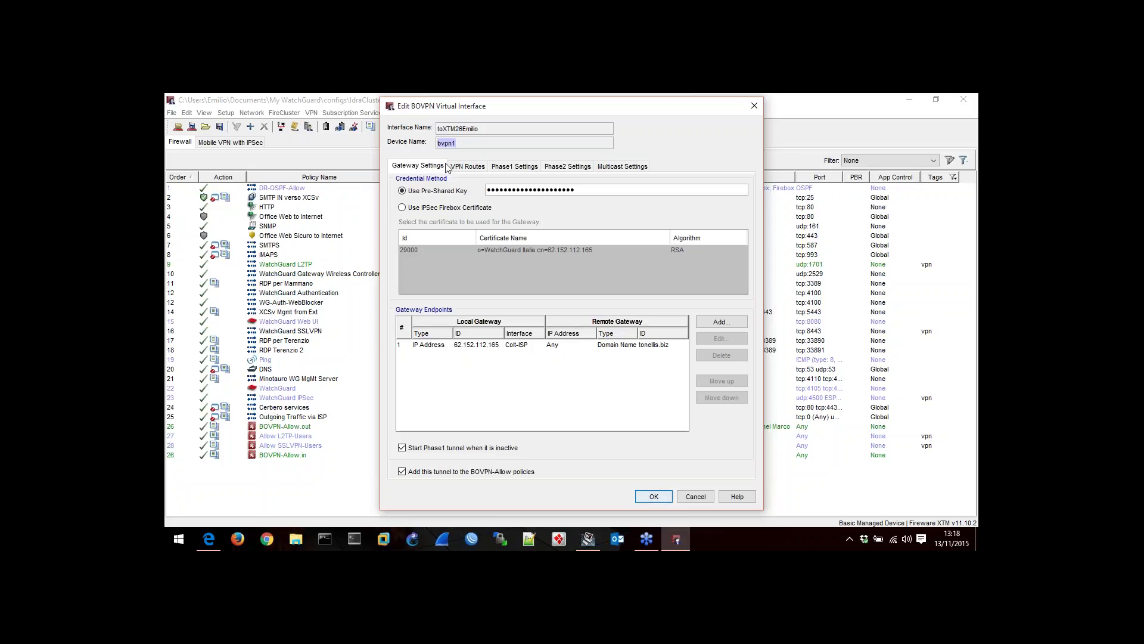
# Examine the virtual interface's VPN routes and gateway endpoints, then cancel and close the virtual interface list.
pyautogui.click(468, 167)
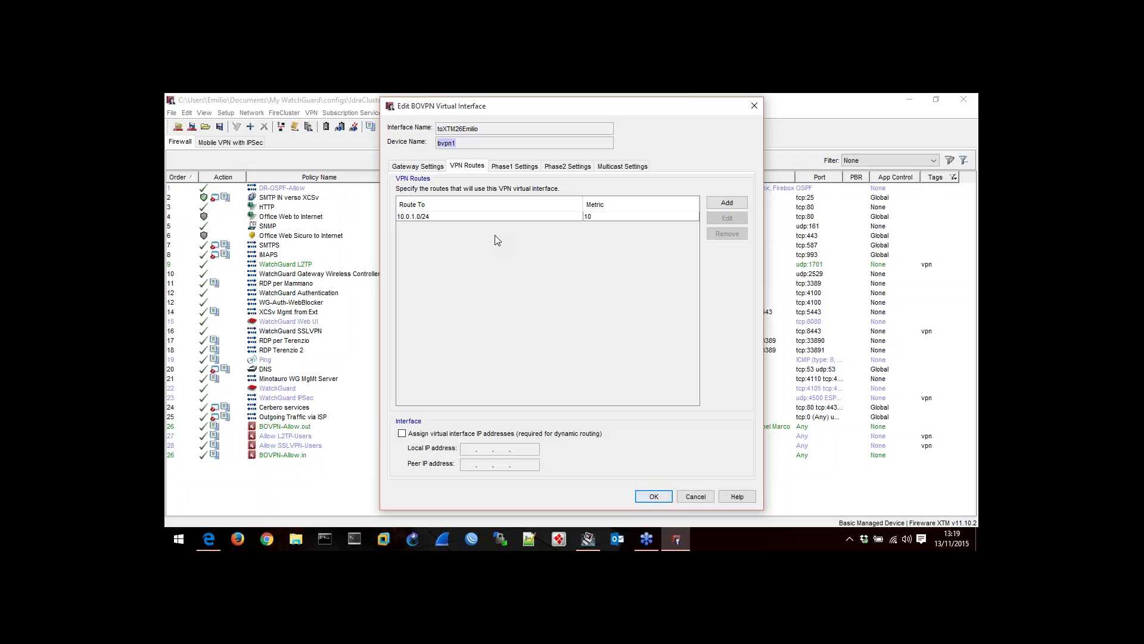
pyautogui.click(966, 120)
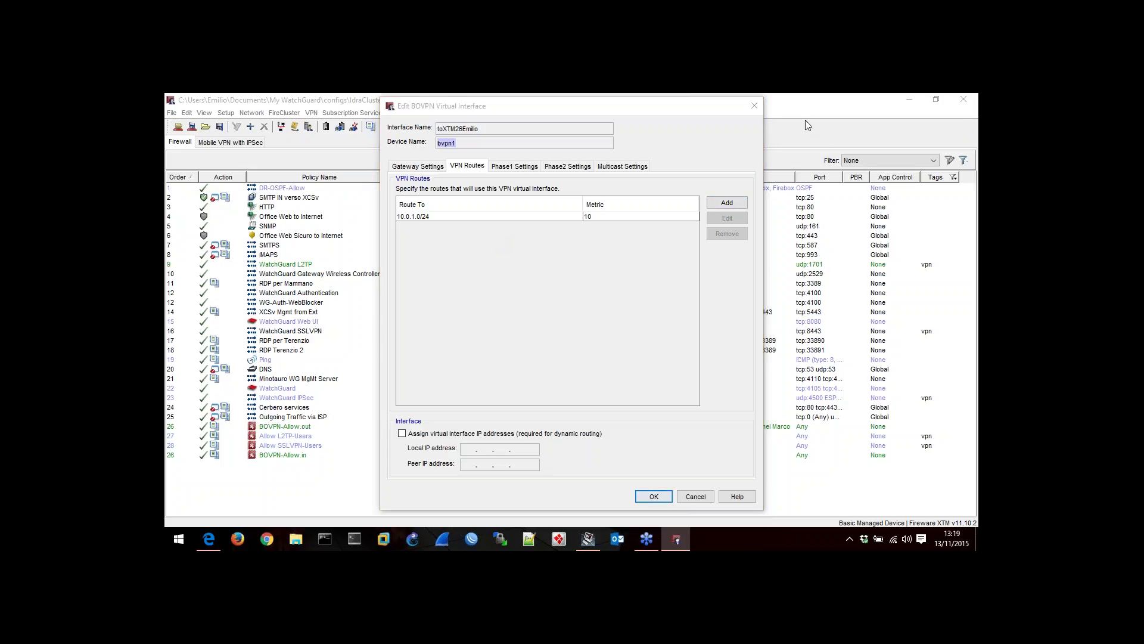
pyautogui.click(703, 243)
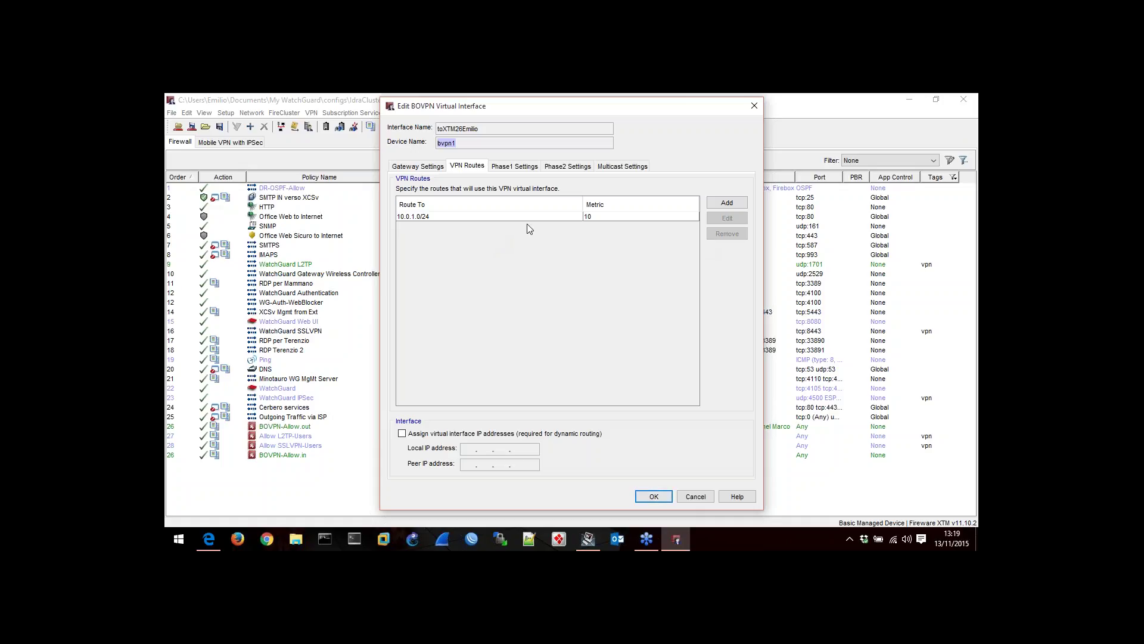
pyautogui.click(509, 218)
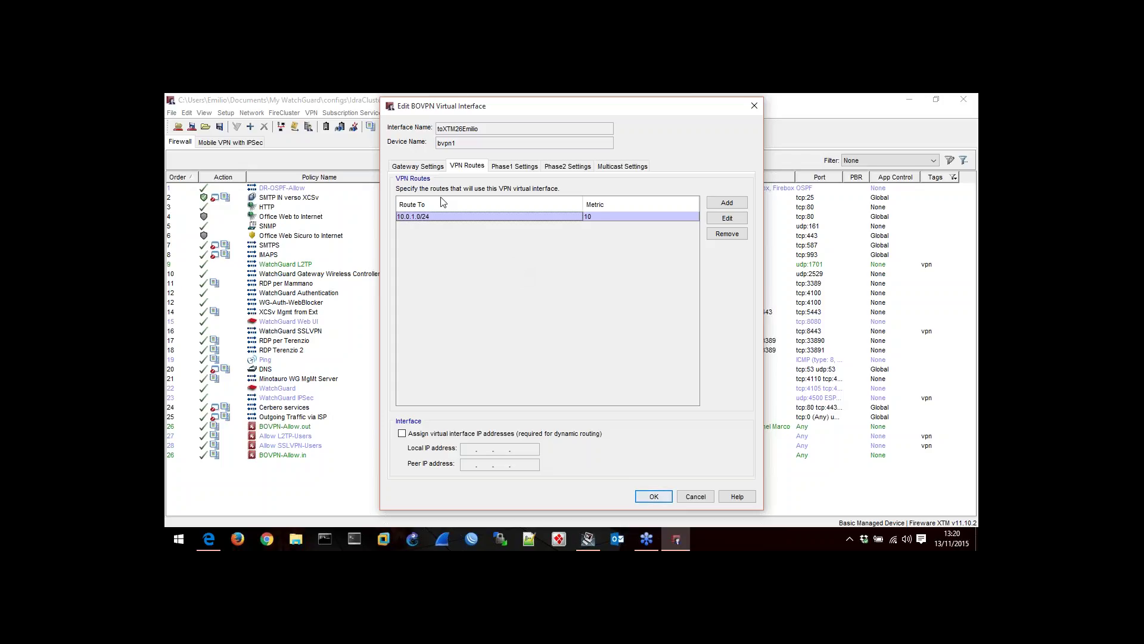
pyautogui.click(416, 168)
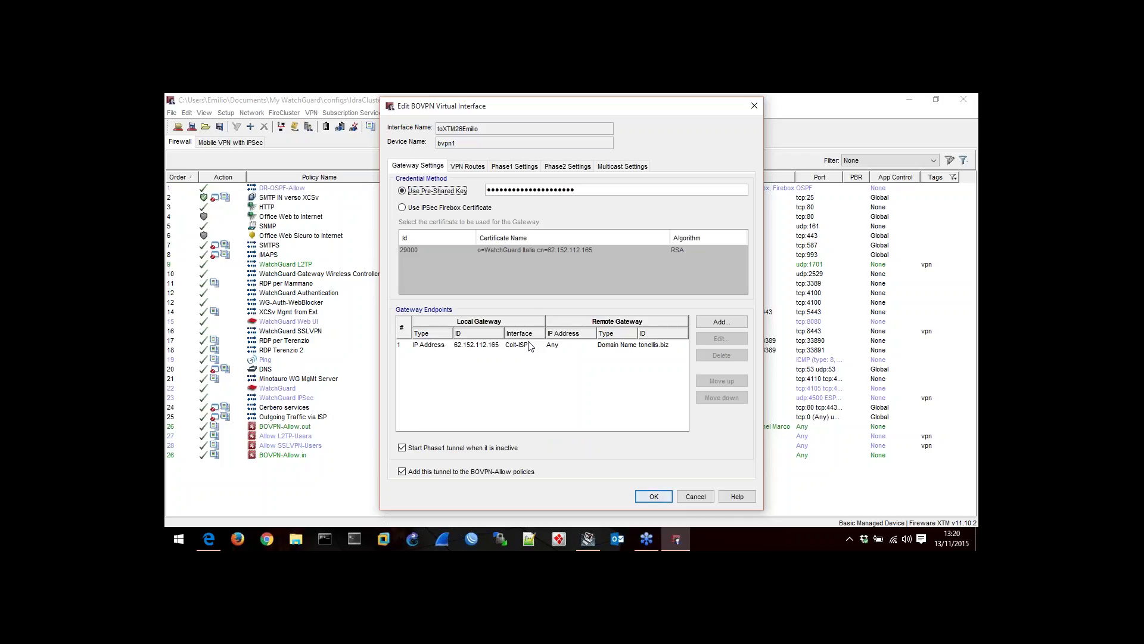
pyautogui.click(696, 496)
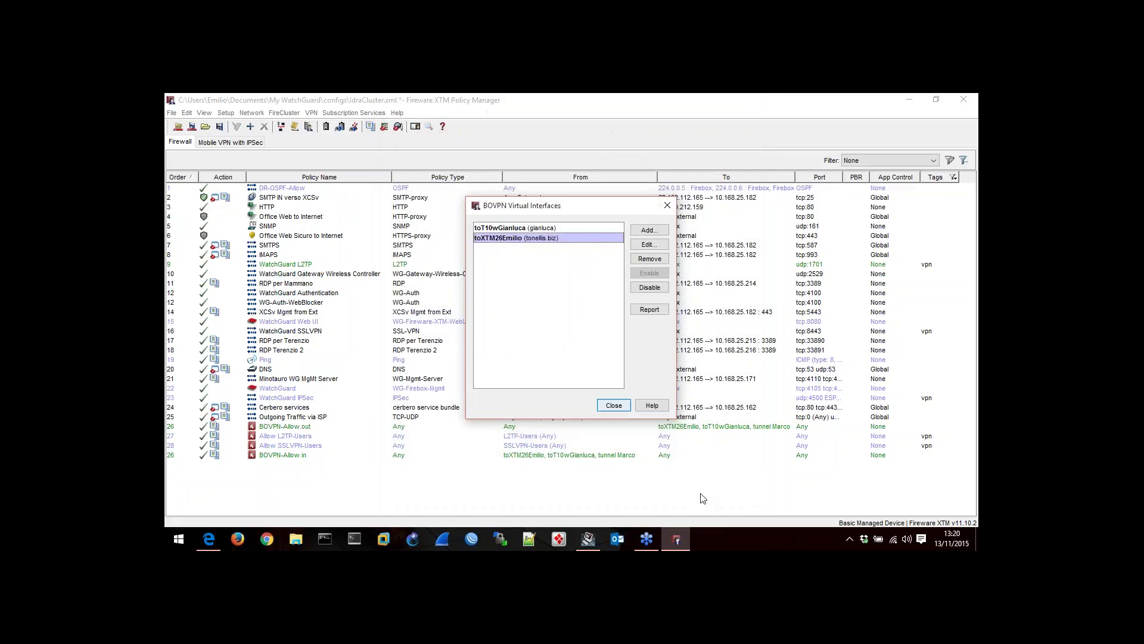
pyautogui.click(614, 406)
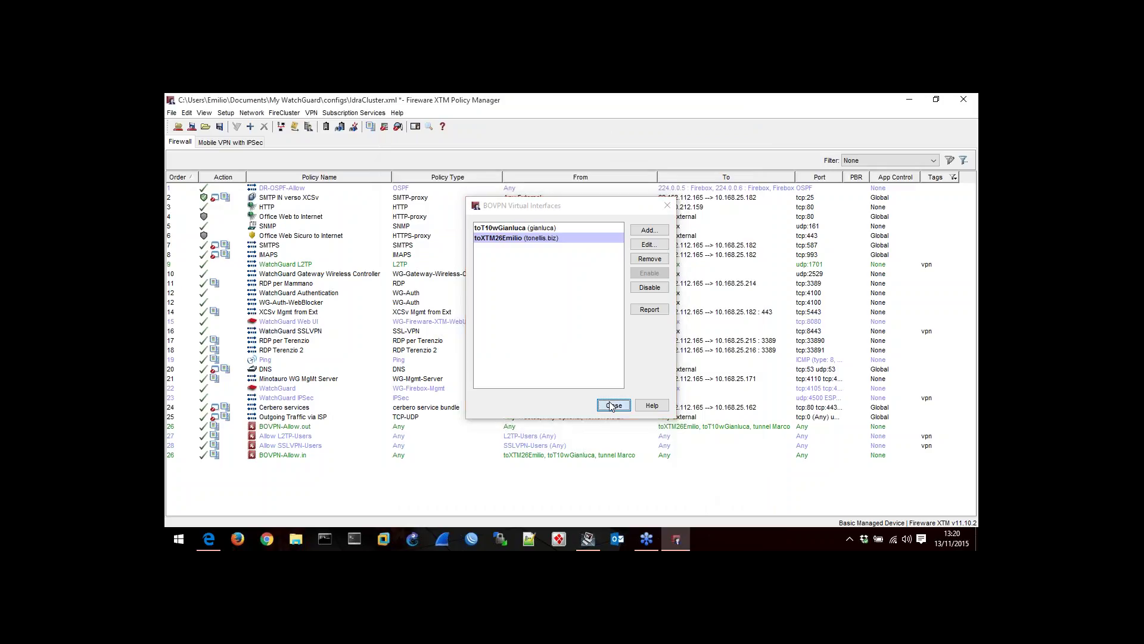
# Try policy-based routing of the HTTP policy's outbound traffic through the bvpn1 virtual interface, then cancel the policy edit.
pyautogui.doubleClick(269, 208)
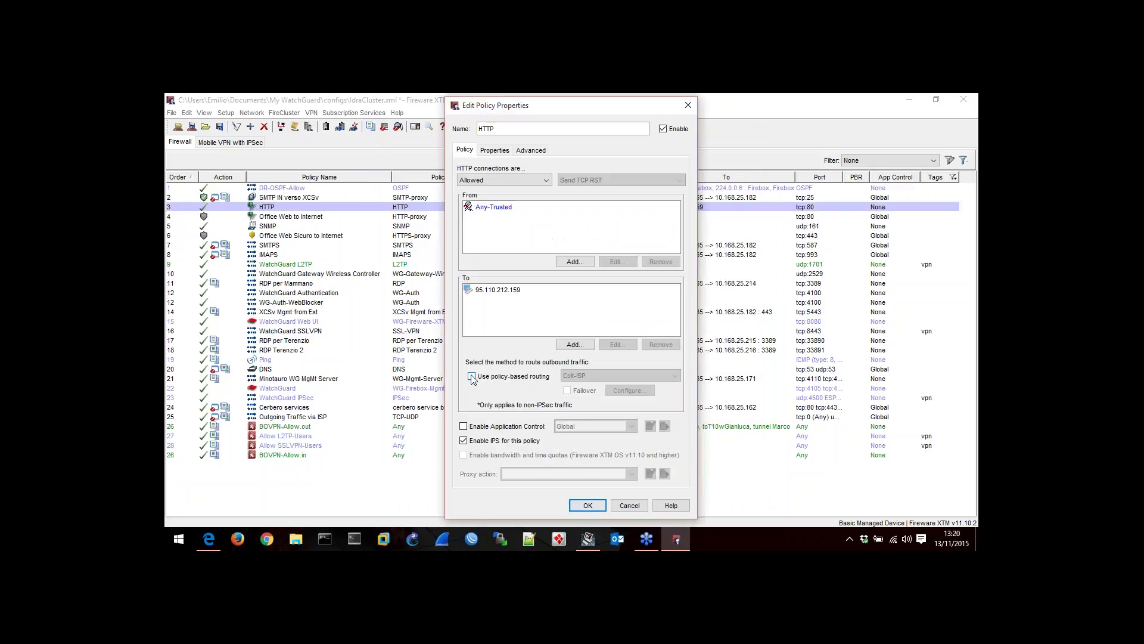
pyautogui.click(472, 377)
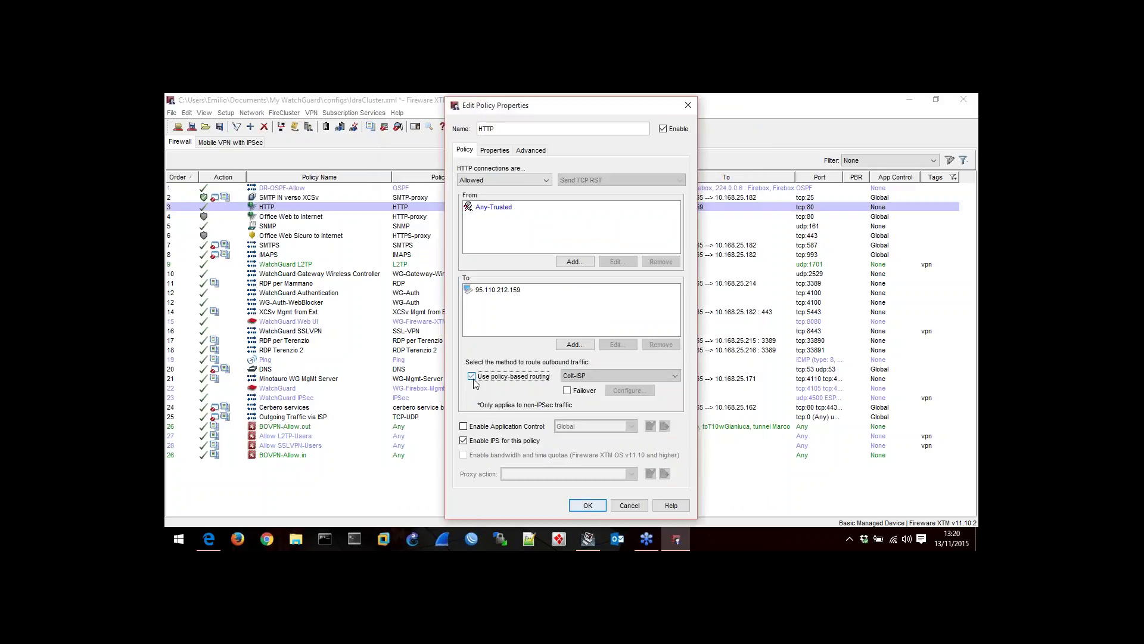
pyautogui.click(584, 376)
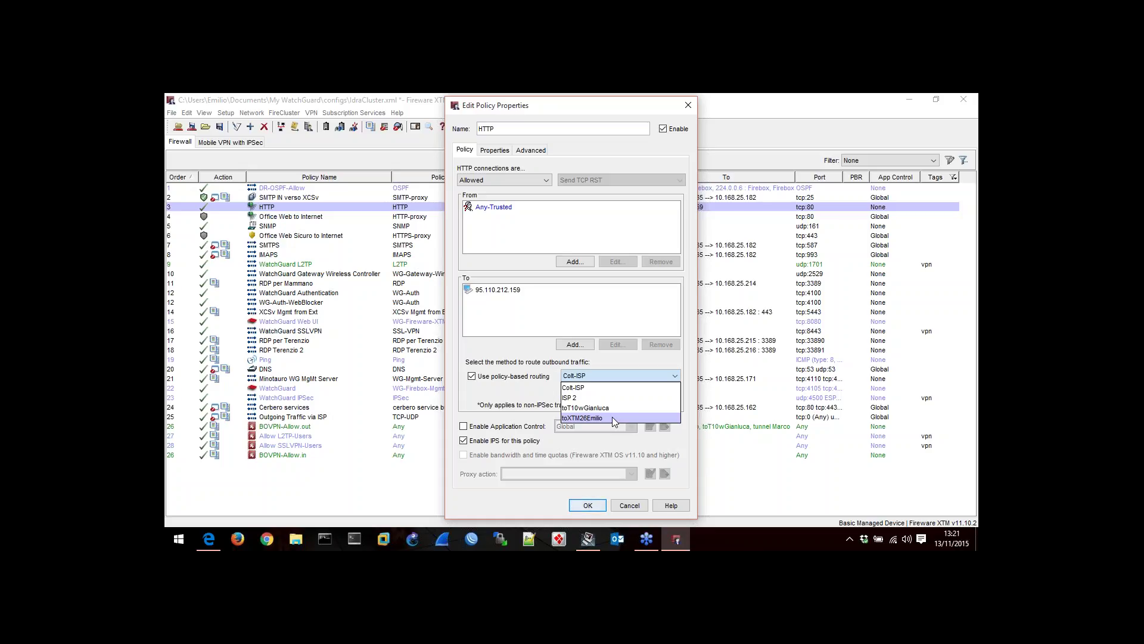
pyautogui.click(609, 419)
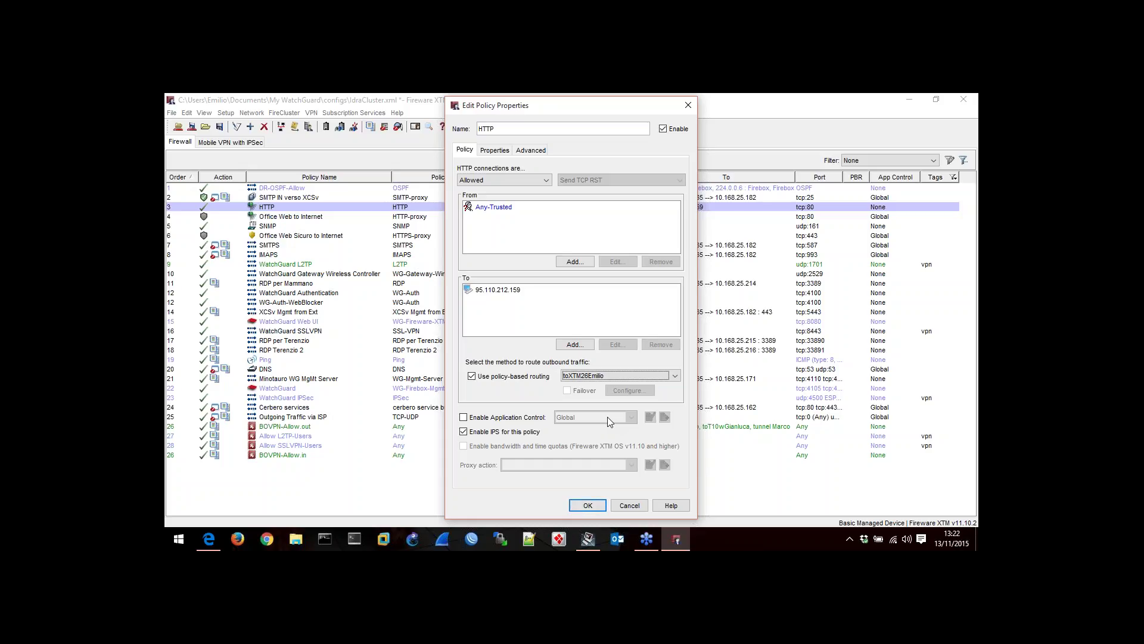
pyautogui.click(630, 505)
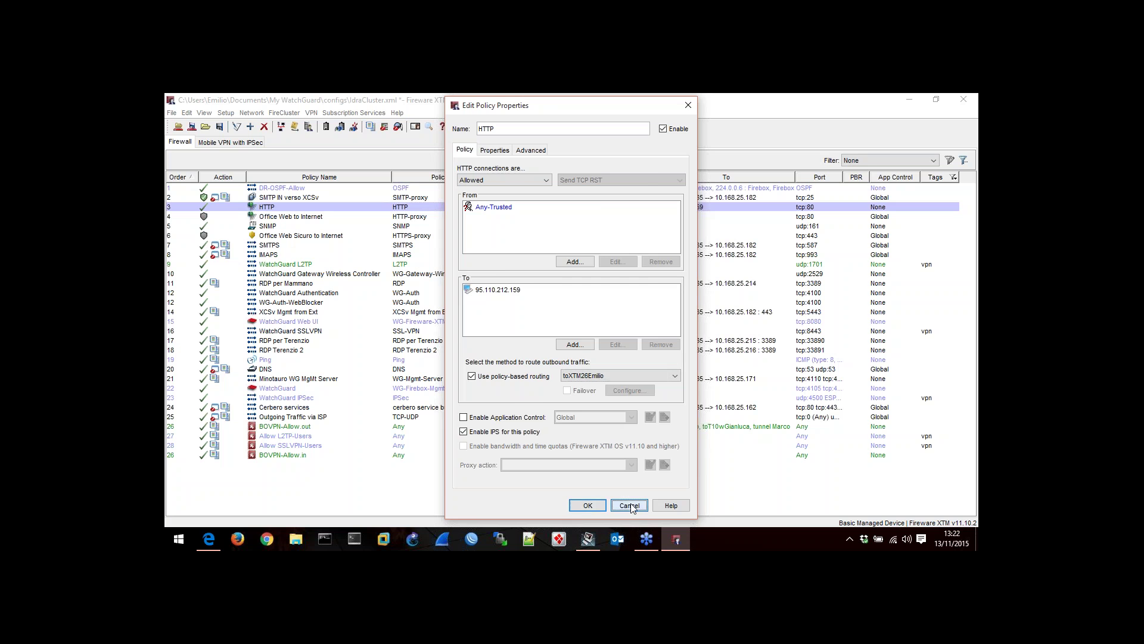
pyautogui.click(671, 536)
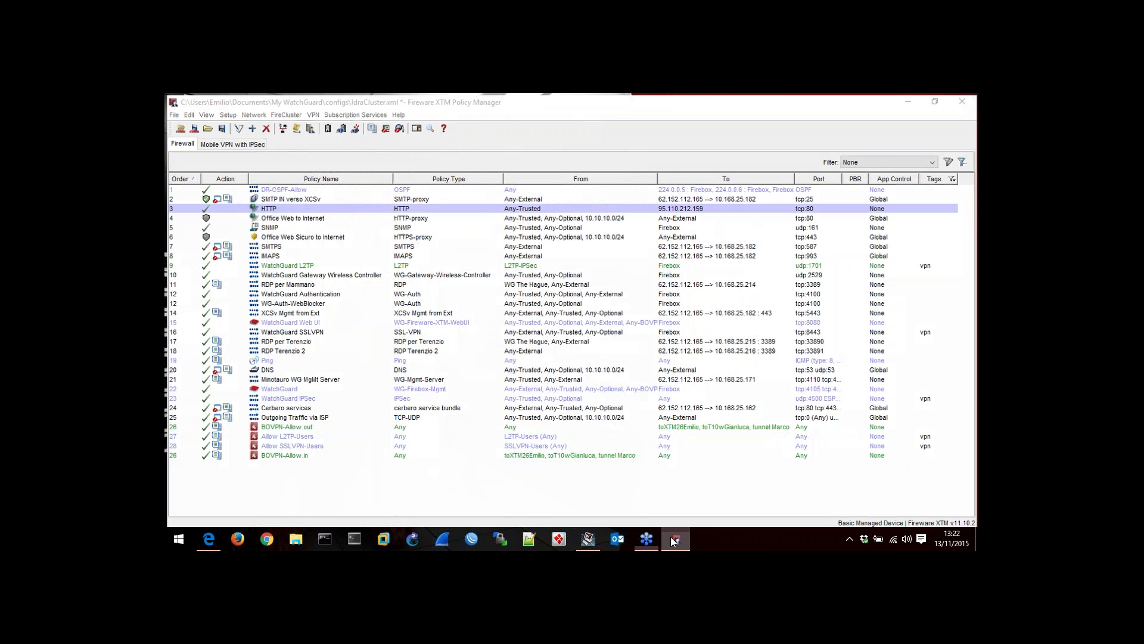
pyautogui.click(670, 536)
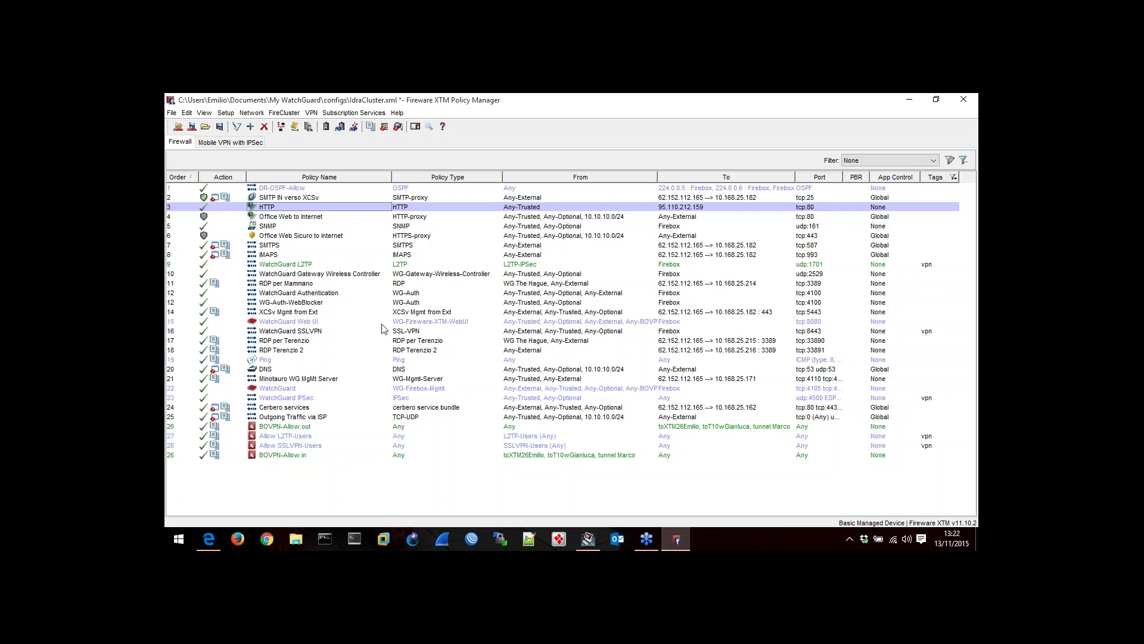
# Reopen the bvpn1 BOVPN virtual interface and check the metric of its VPN route.
pyautogui.click(311, 113)
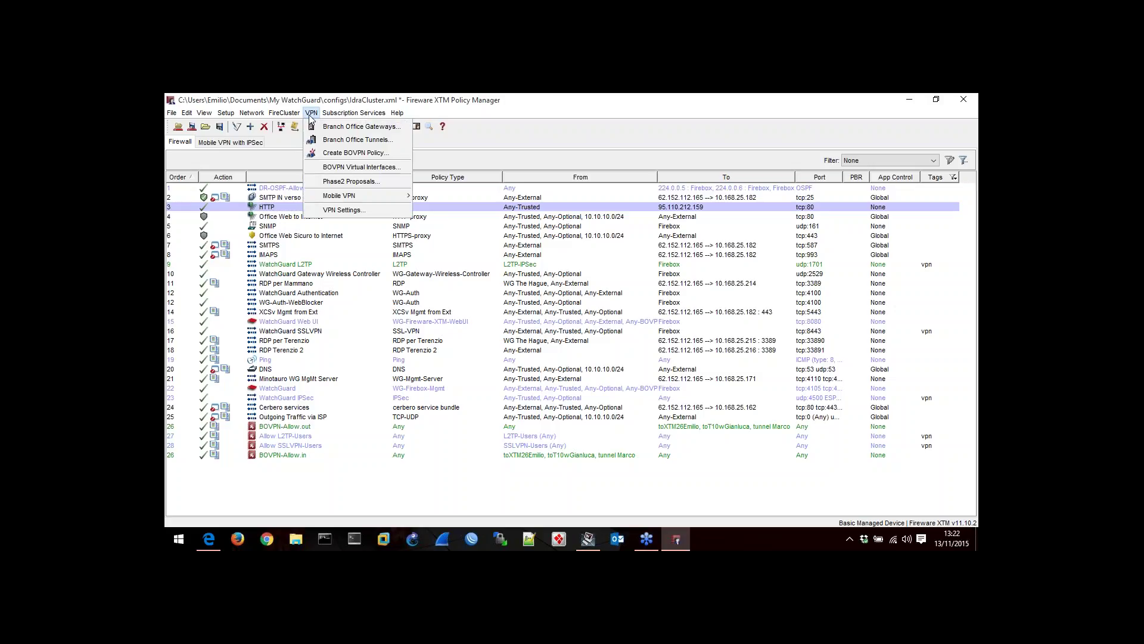
pyautogui.click(322, 167)
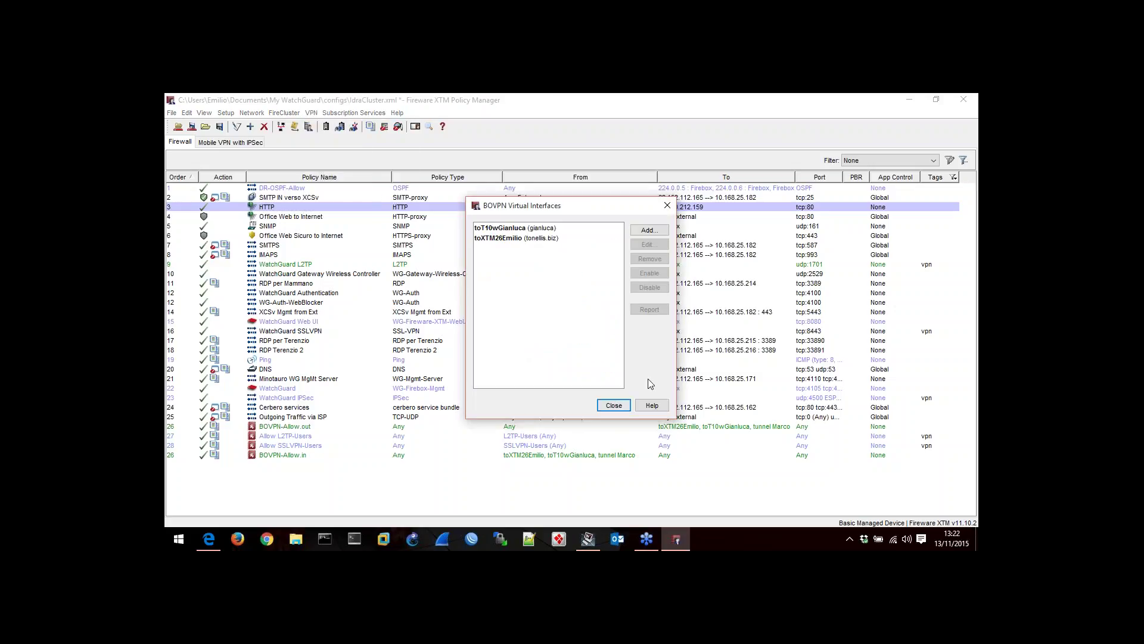
pyautogui.click(614, 405)
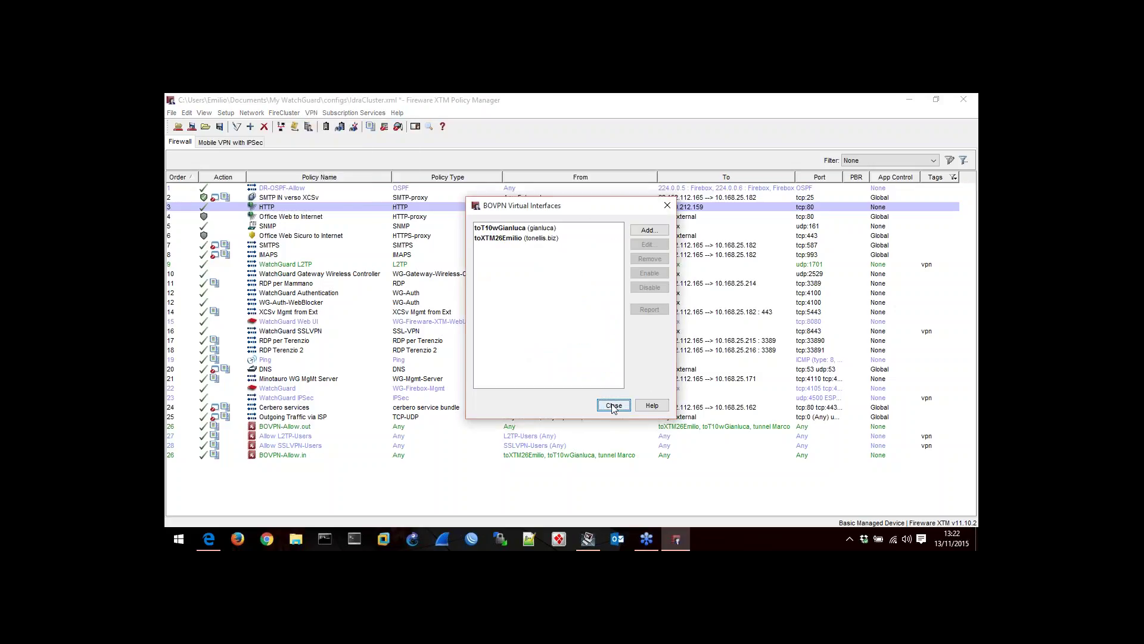
pyautogui.click(311, 112)
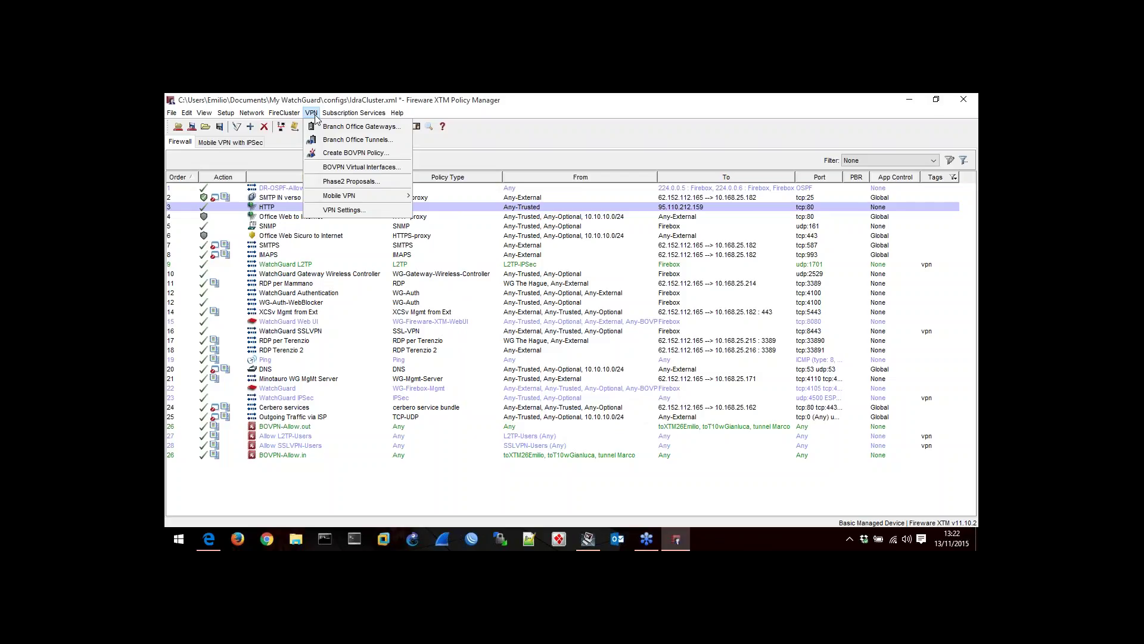
pyautogui.click(327, 168)
pyautogui.click(499, 239)
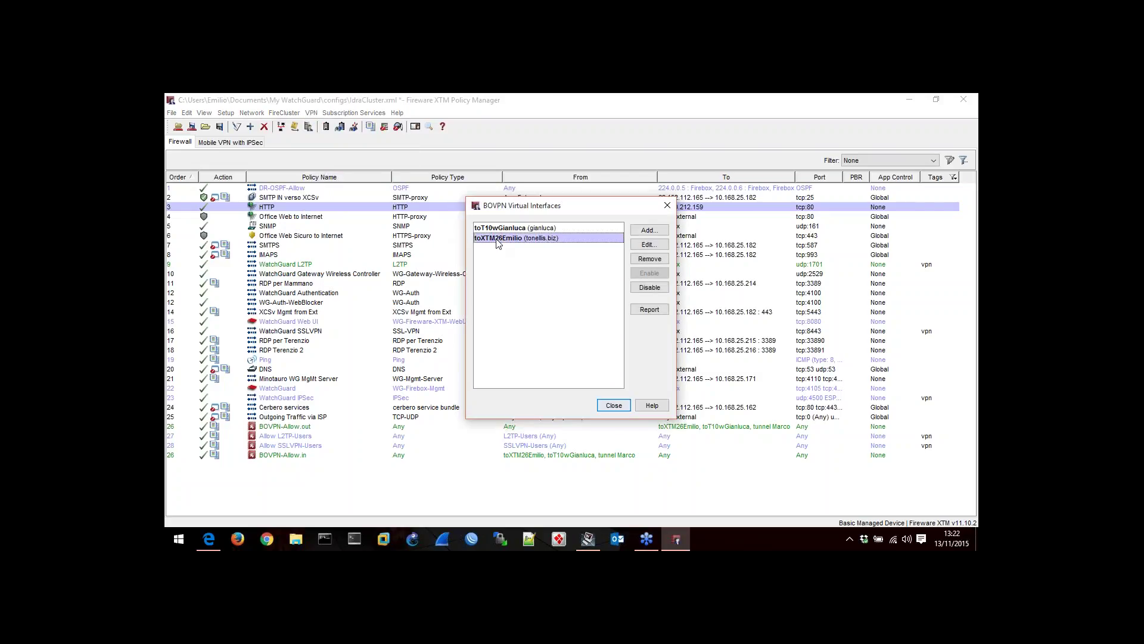
pyautogui.doubleClick(498, 239)
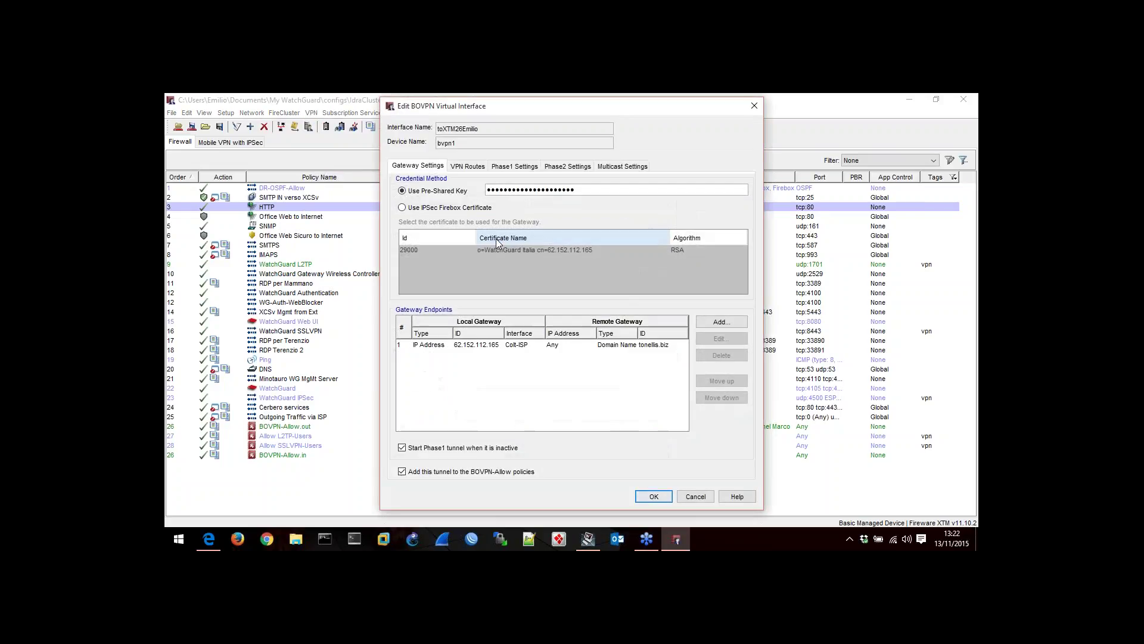
pyautogui.click(467, 166)
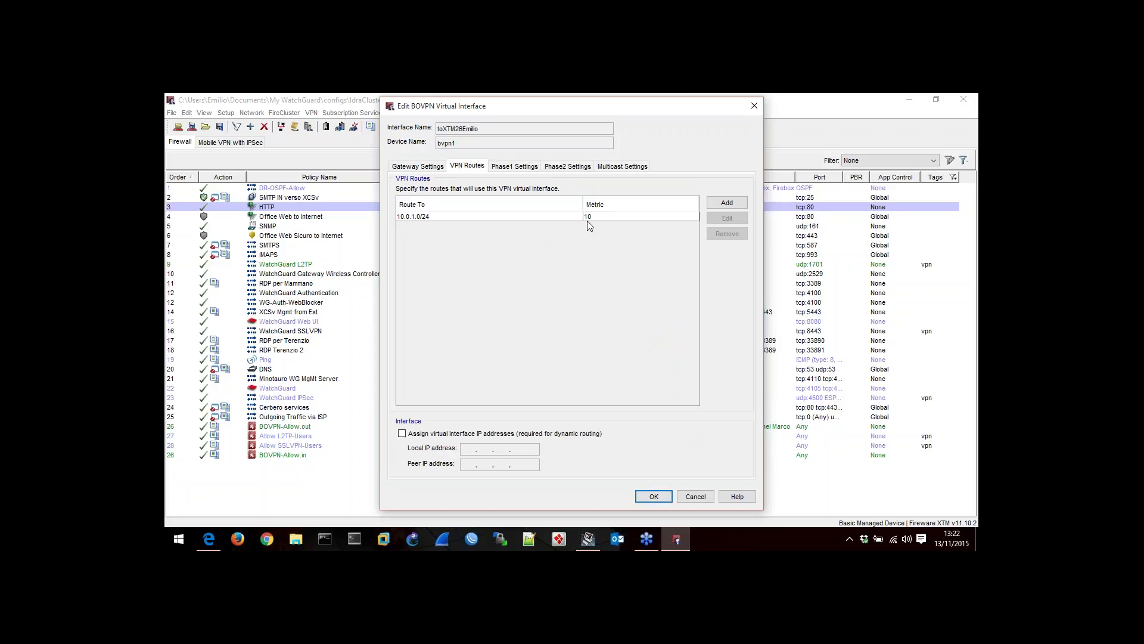
# Switch to WatchGuard System Manager, launch Firebox System Manager for the cluster, and expand its Branch Office VPN Tunnels.
pyautogui.click(588, 538)
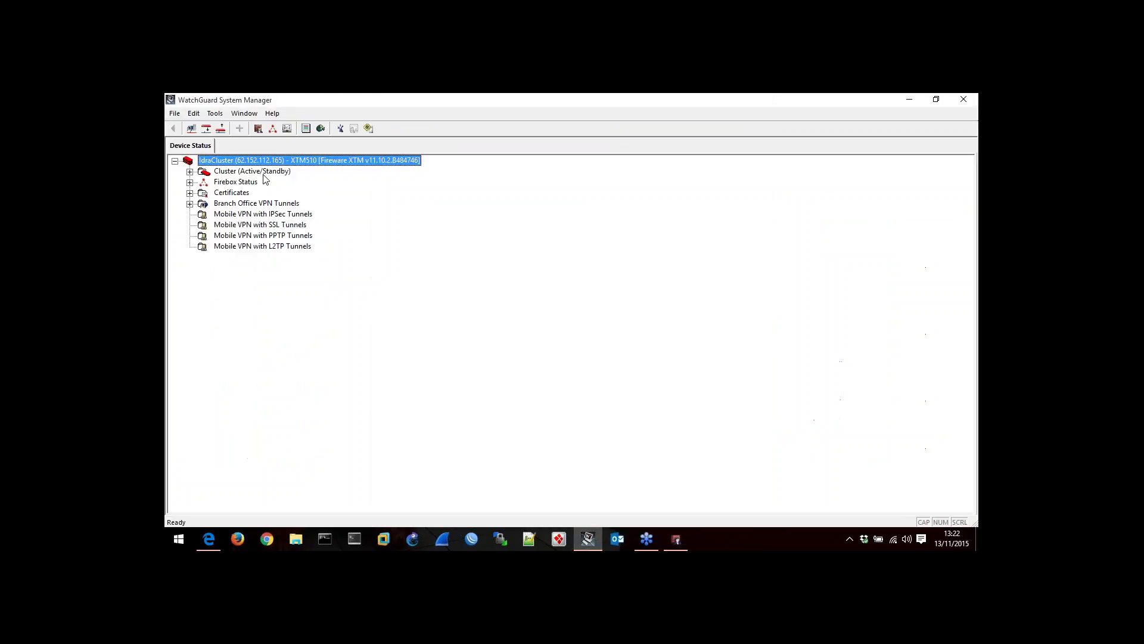
pyautogui.click(321, 128)
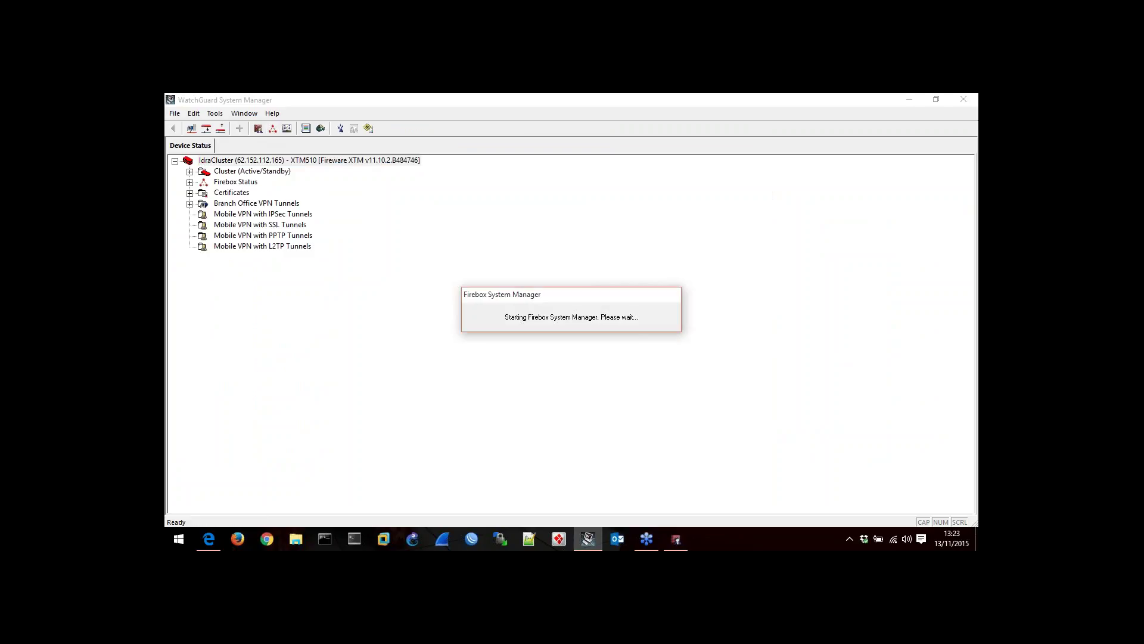
pyautogui.click(910, 101)
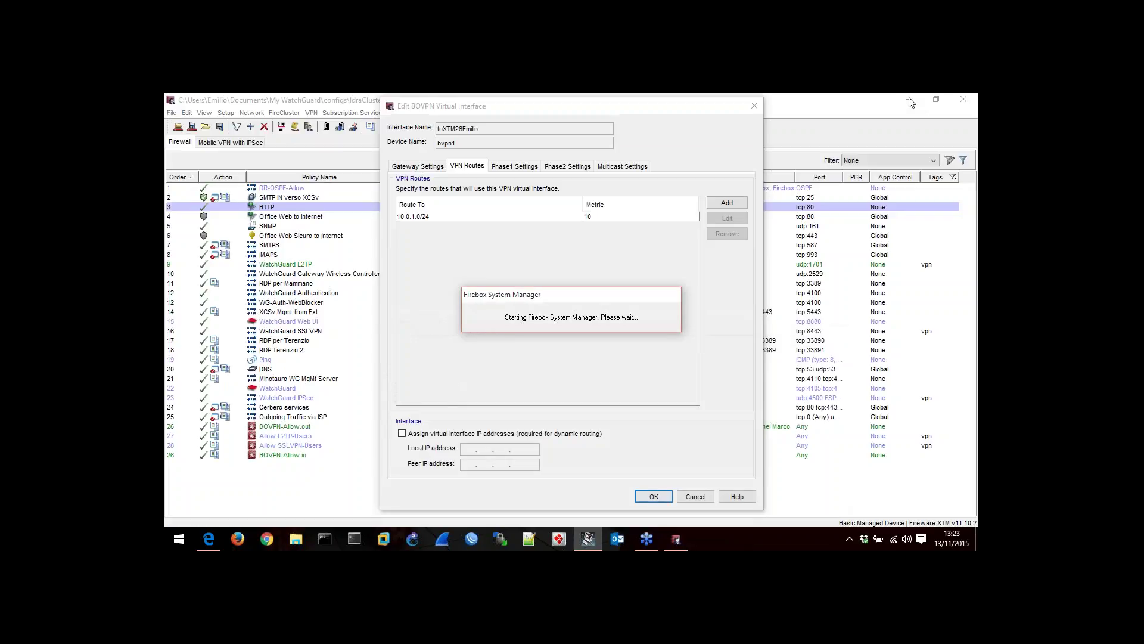
pyautogui.click(590, 540)
pyautogui.click(217, 378)
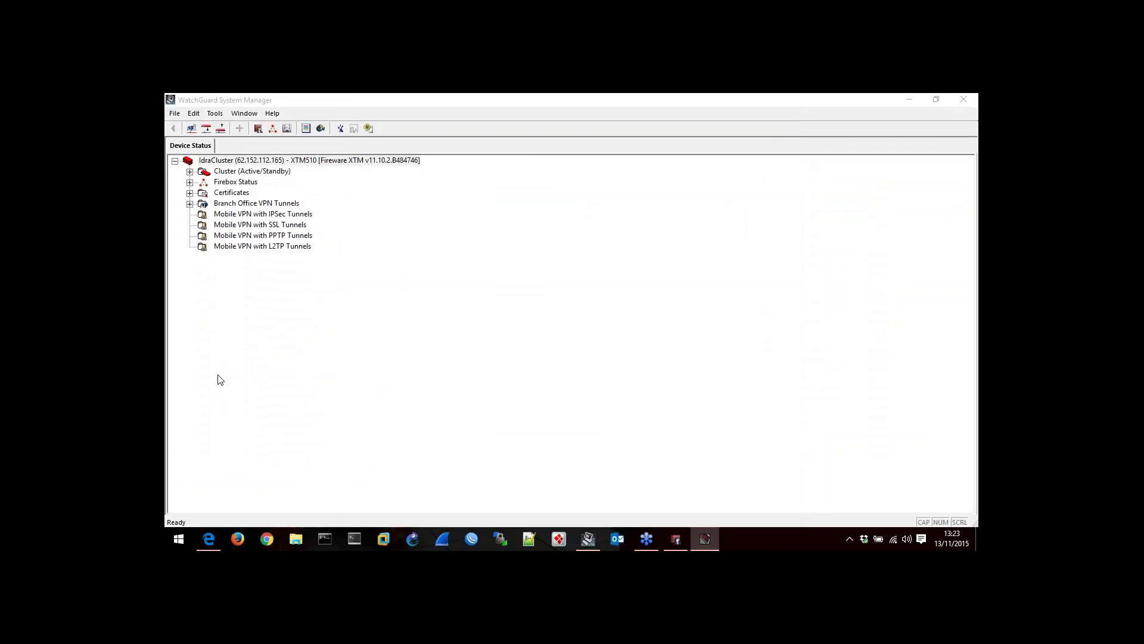
pyautogui.click(190, 203)
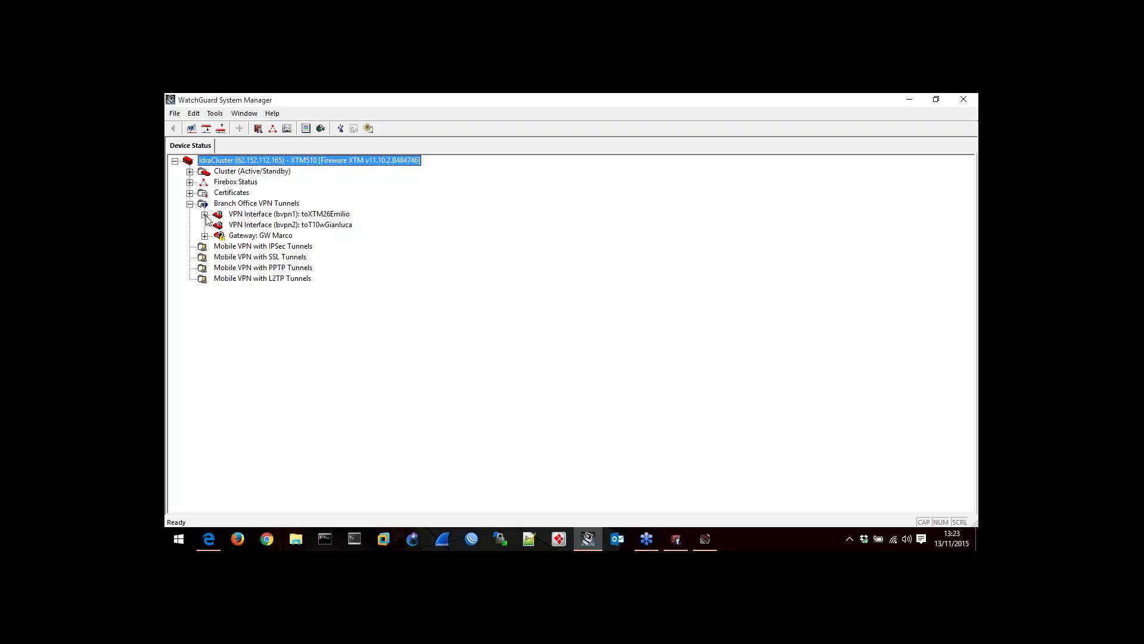
# Expand the bvpn1 VPN interface and its routes among the branch office VPN tunnels.
pyautogui.click(204, 214)
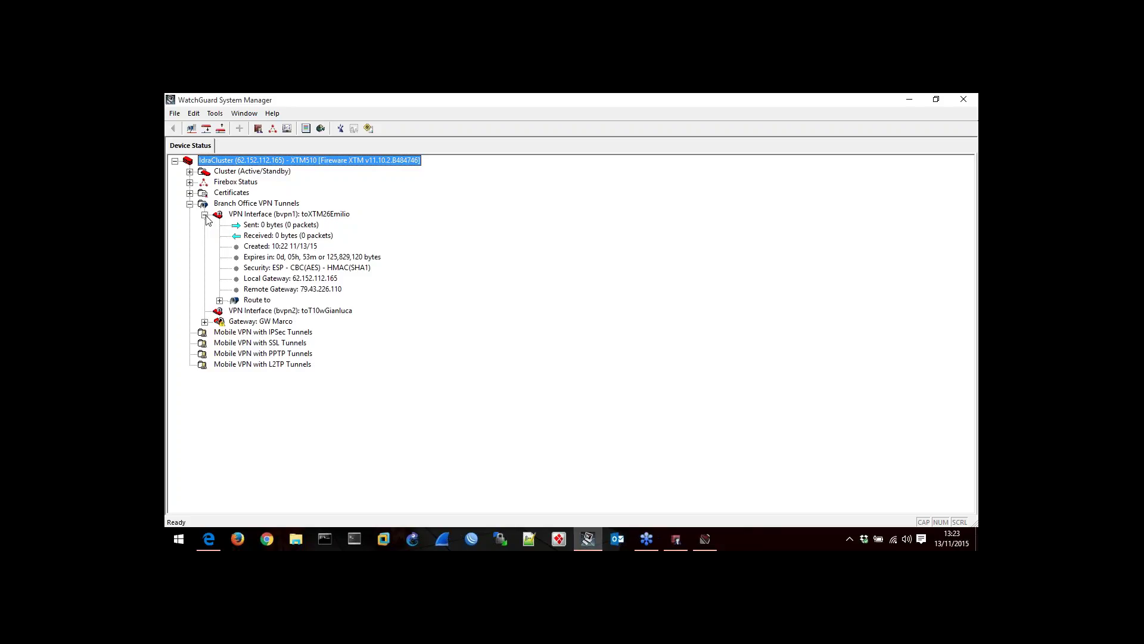
pyautogui.click(219, 301)
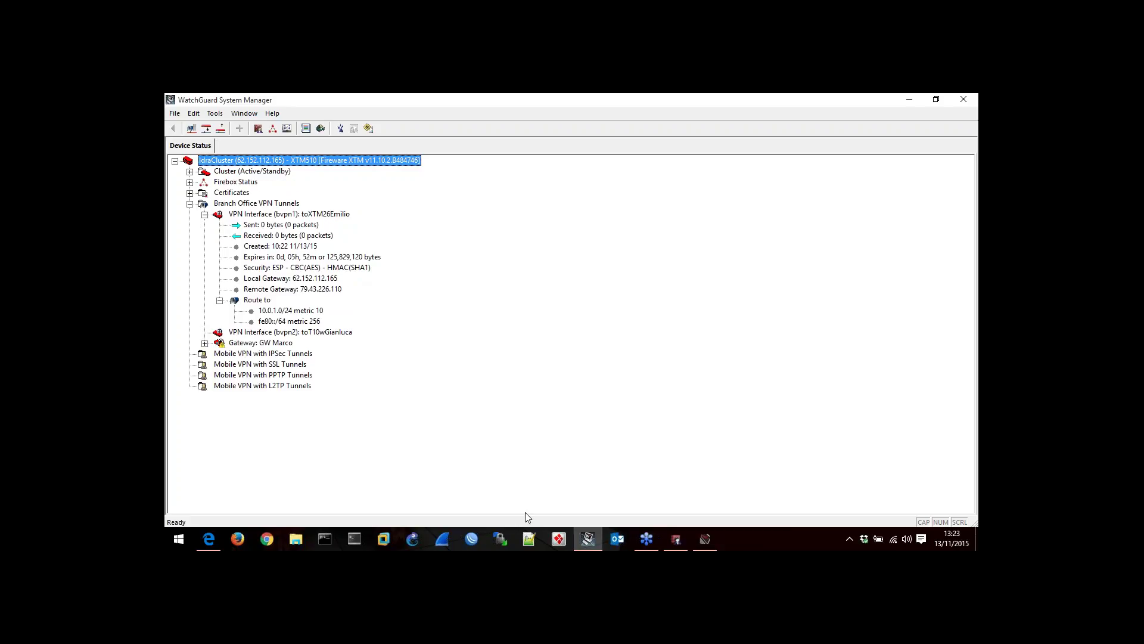
# Switch to Firebox System Manager, maximize it, and search the status report for 10.0.1.
pyautogui.click(705, 539)
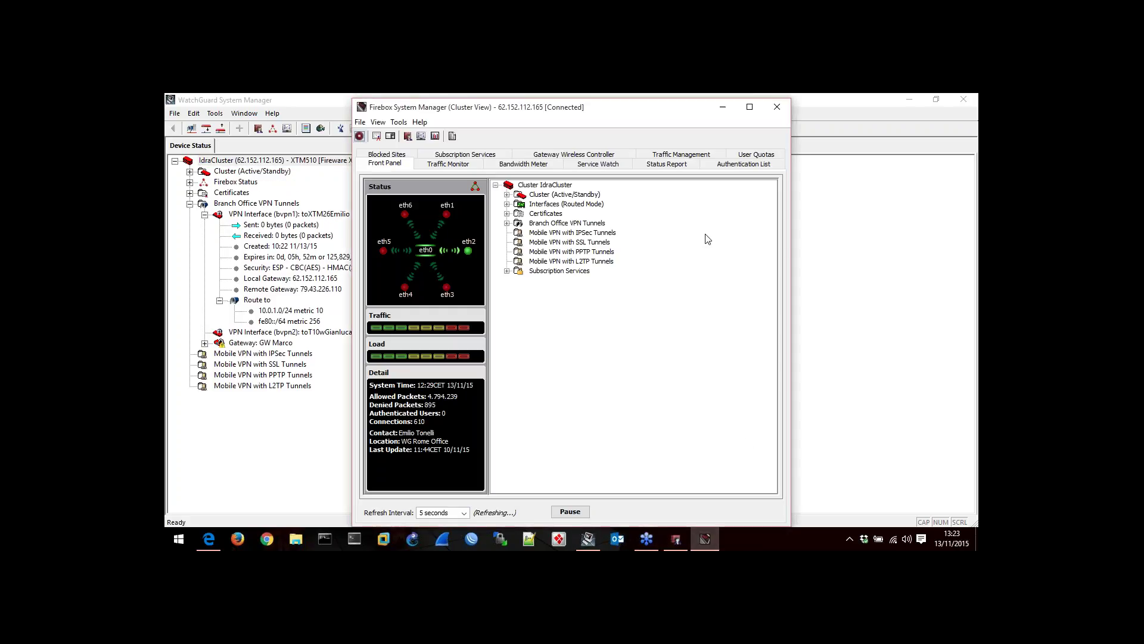
pyautogui.click(750, 107)
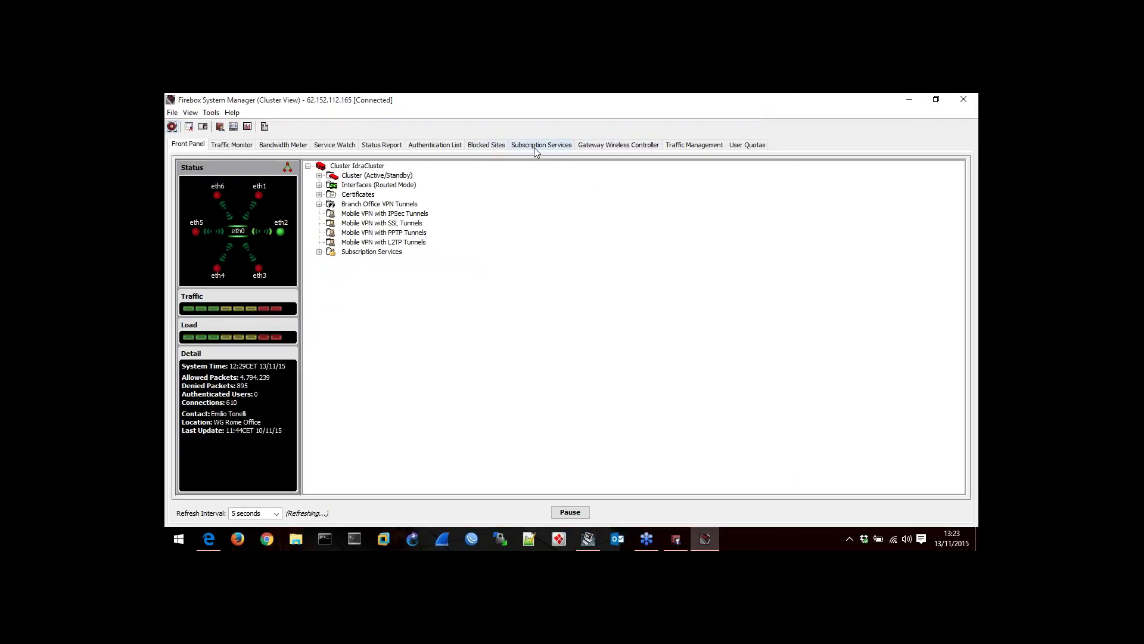
pyautogui.click(369, 145)
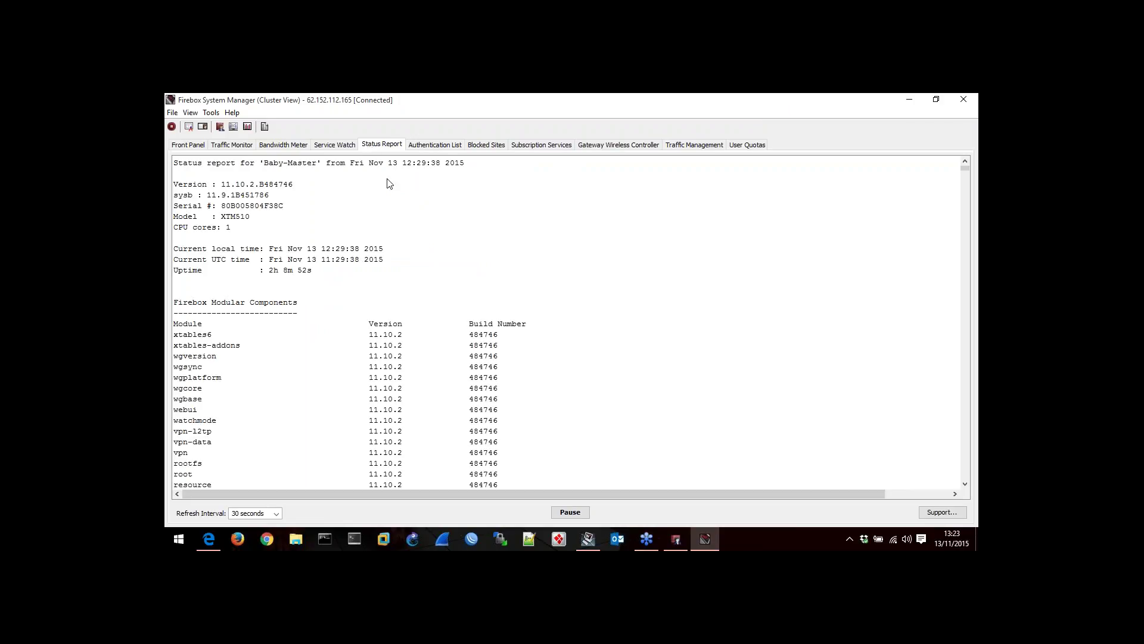
pyautogui.hotkey('ctrl', 'f')
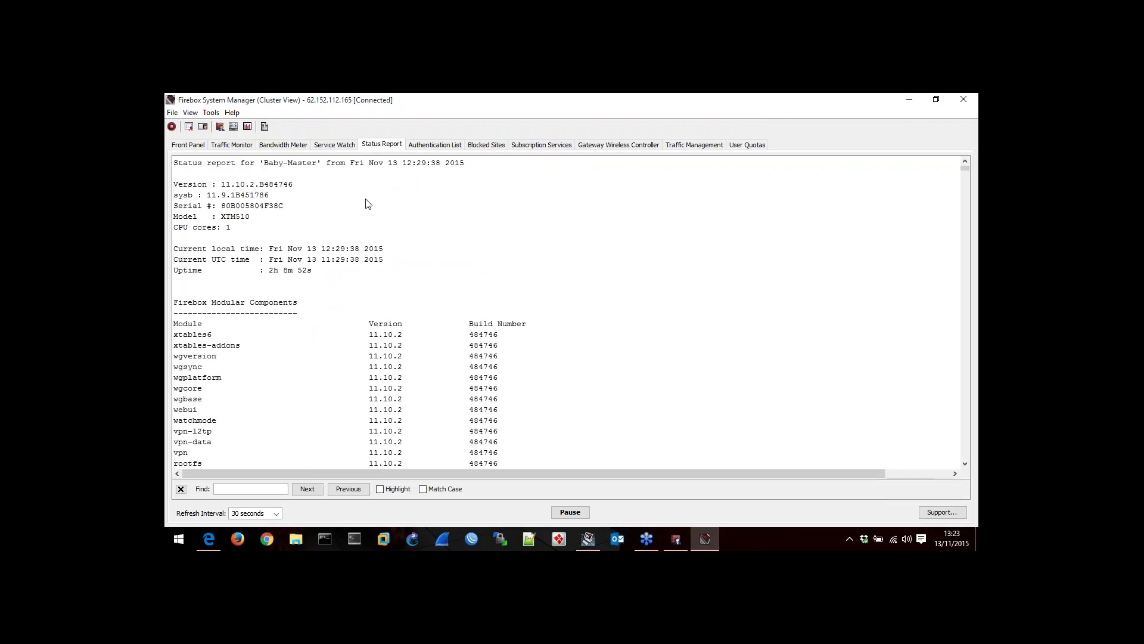
pyautogui.write('10.0')
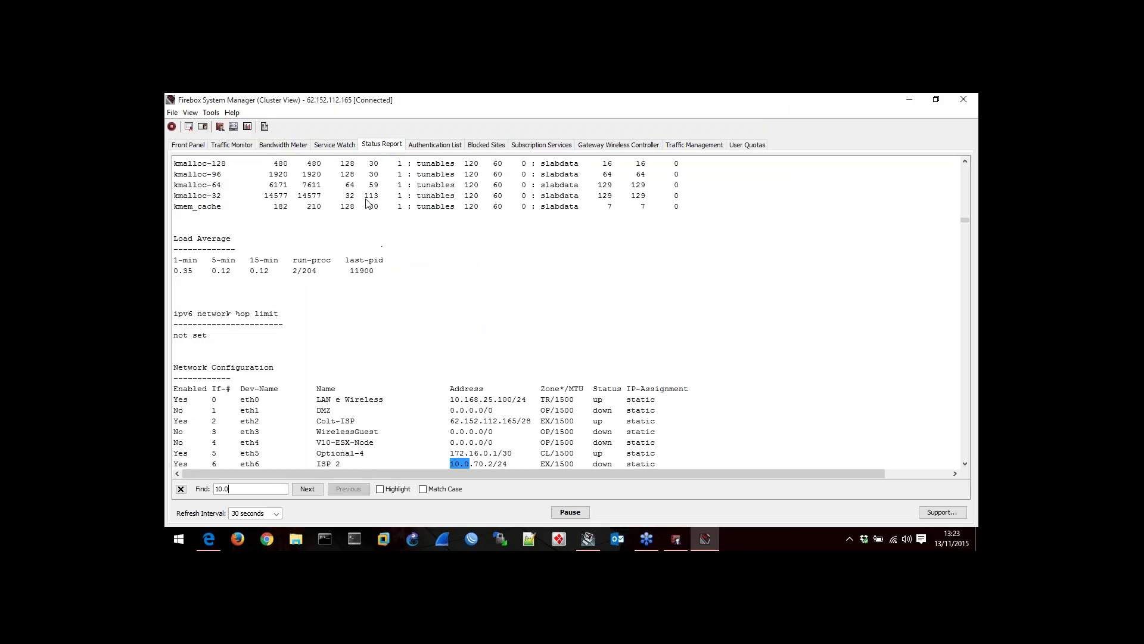
pyautogui.write('.1')
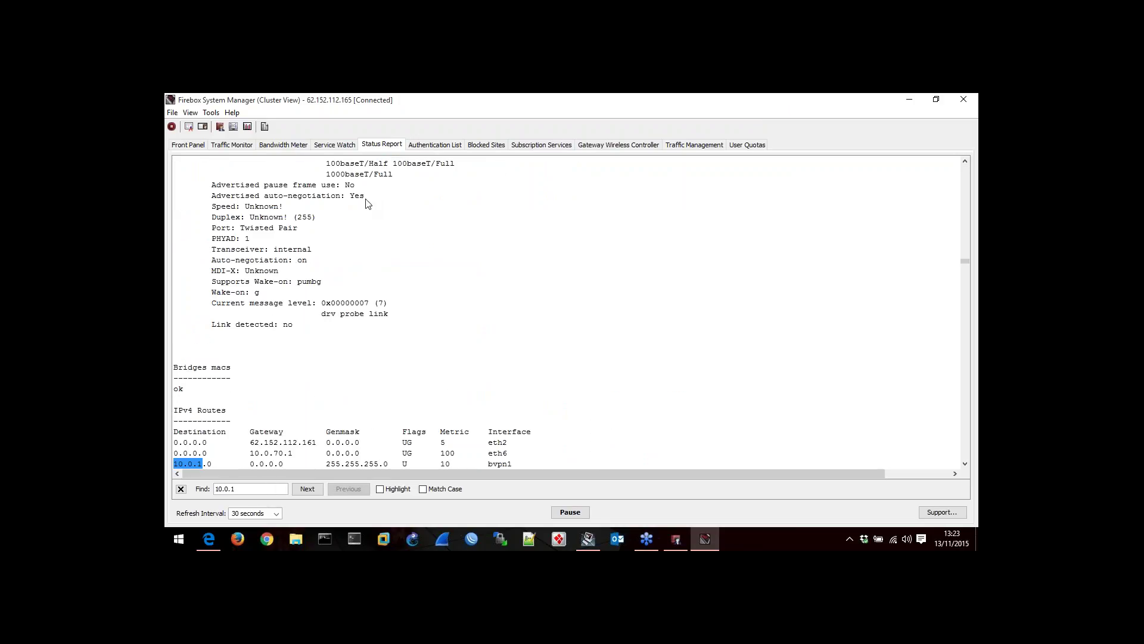
# Examine the IPv4 Routes table in the status report and highlight the bvpn1 route to 10.0.1.0.
pyautogui.click(966, 463)
pyautogui.click(965, 464)
pyautogui.click(966, 464)
pyautogui.click(965, 464)
pyautogui.click(965, 464)
pyautogui.click(966, 464)
pyautogui.click(965, 463)
pyautogui.click(966, 464)
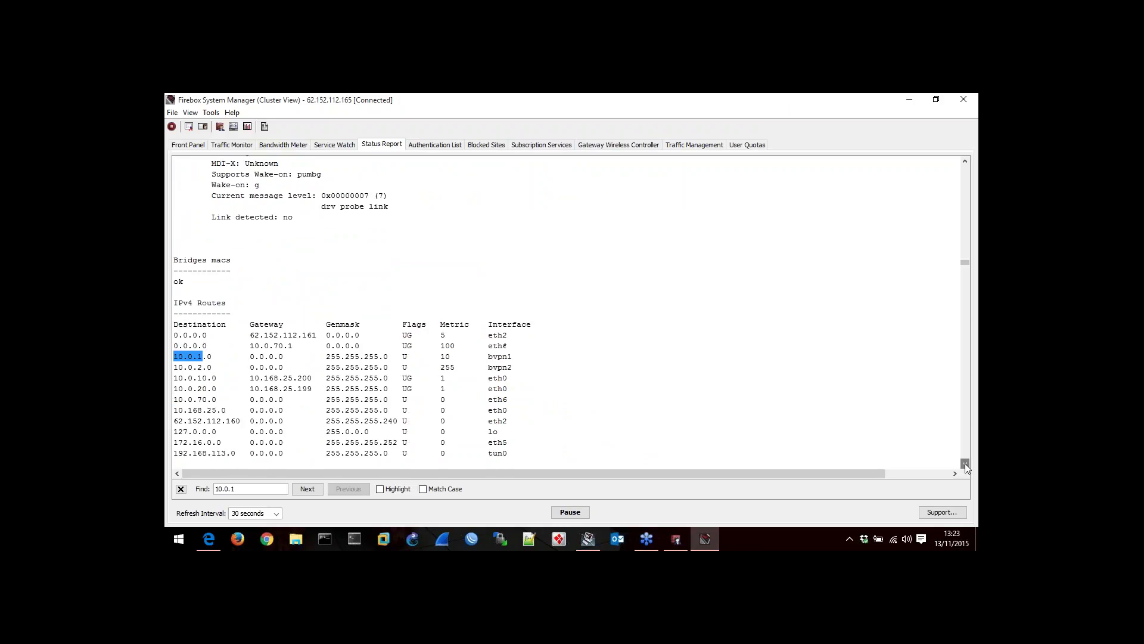
pyautogui.click(965, 464)
pyautogui.click(966, 464)
pyautogui.click(965, 464)
pyautogui.click(966, 464)
pyautogui.click(965, 464)
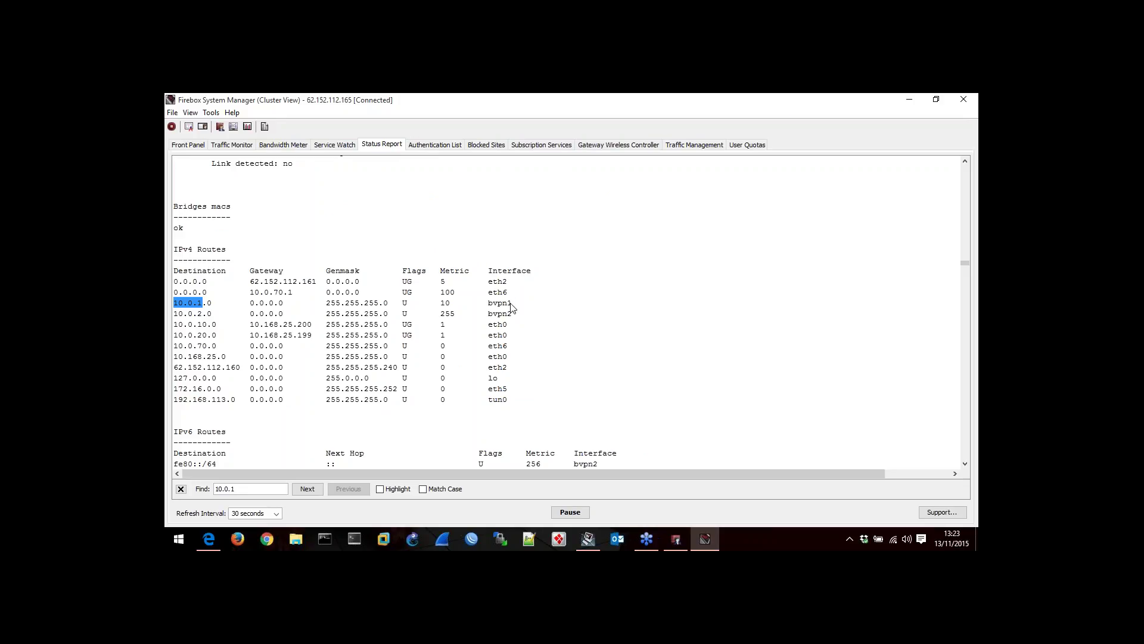
pyautogui.moveTo(511, 305); pyautogui.dragTo(204, 309)
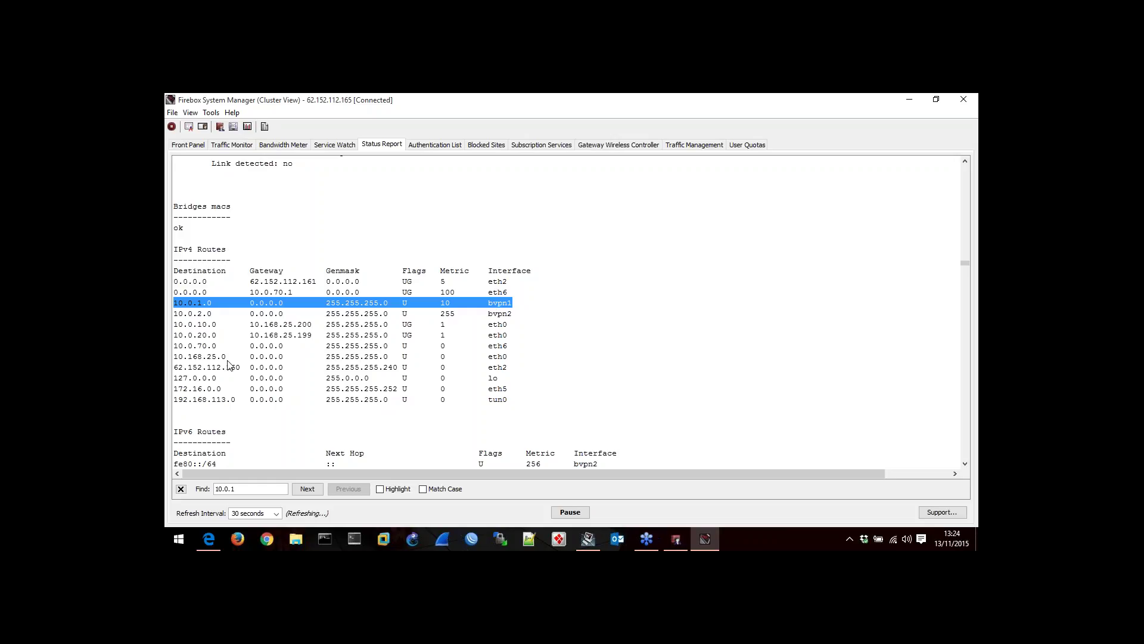
# Check the bvpn1 VPN route in Policy Manager, then return to the status report and highlight its matching IPv4 route.
pyautogui.click(676, 539)
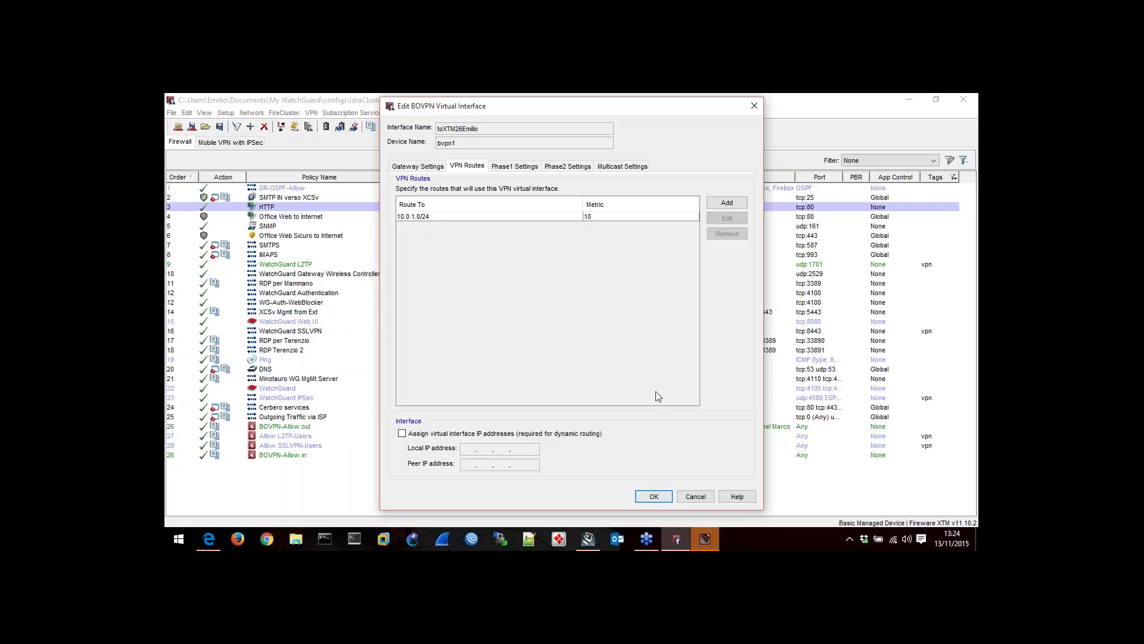
pyautogui.click(703, 543)
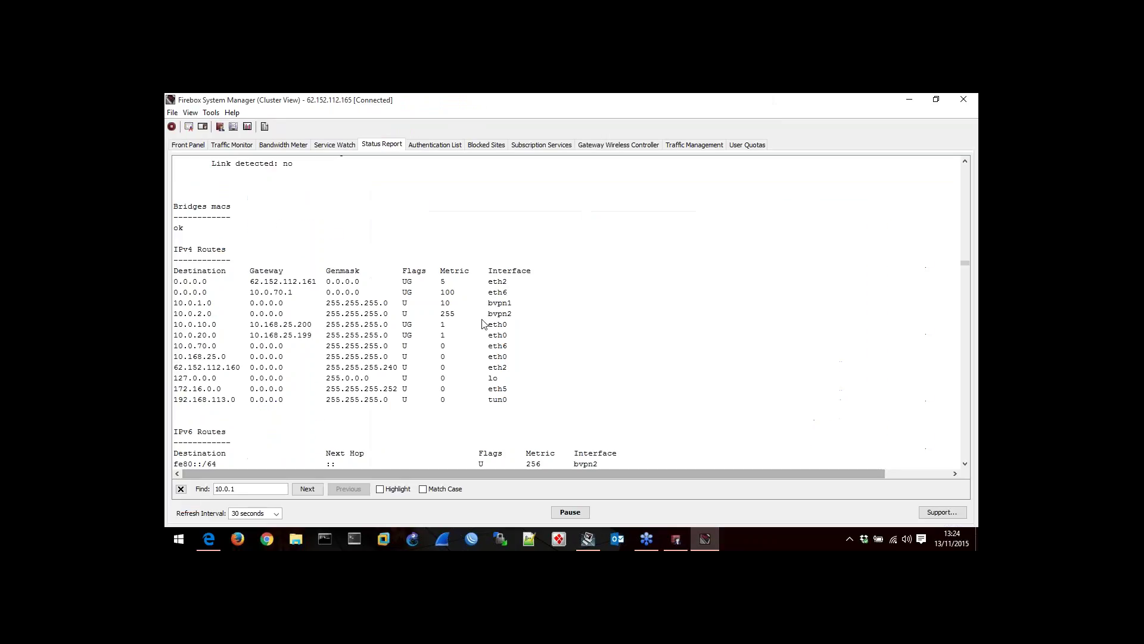
pyautogui.doubleClick(510, 304)
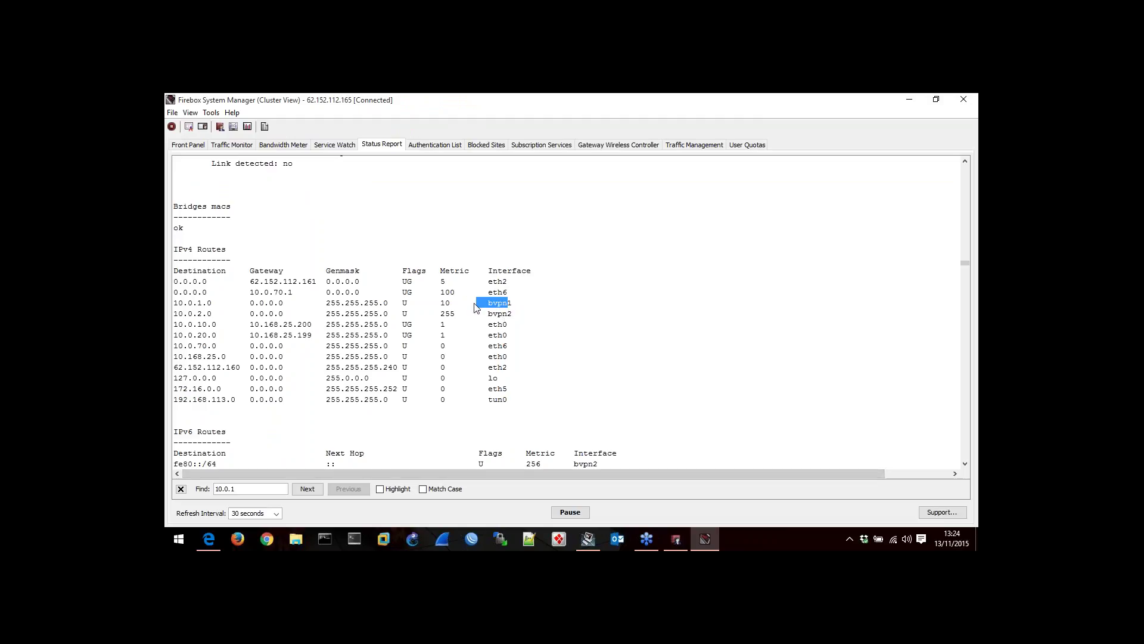
pyautogui.click(512, 308)
pyautogui.moveTo(513, 307); pyautogui.dragTo(170, 307)
# View the IPv6 Routes section, then search the status report for ipsec.
pyautogui.click(965, 464)
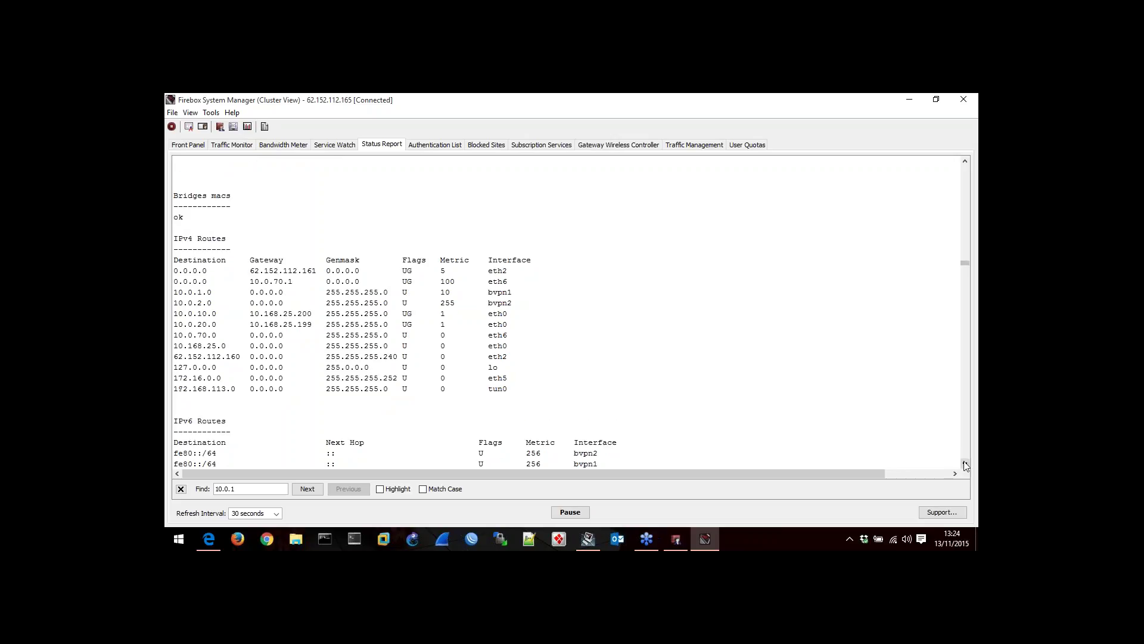
pyautogui.click(965, 464)
pyautogui.click(965, 464)
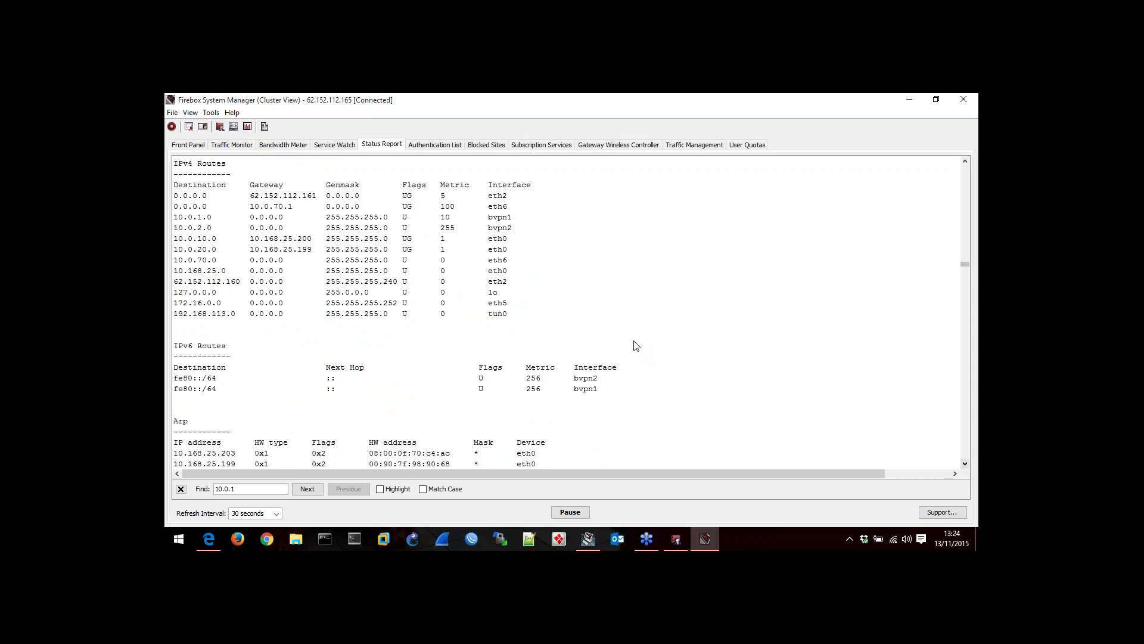
pyautogui.write('ipse')
pyautogui.hotkey('ctrl', 'a')
pyautogui.write('ipsec')
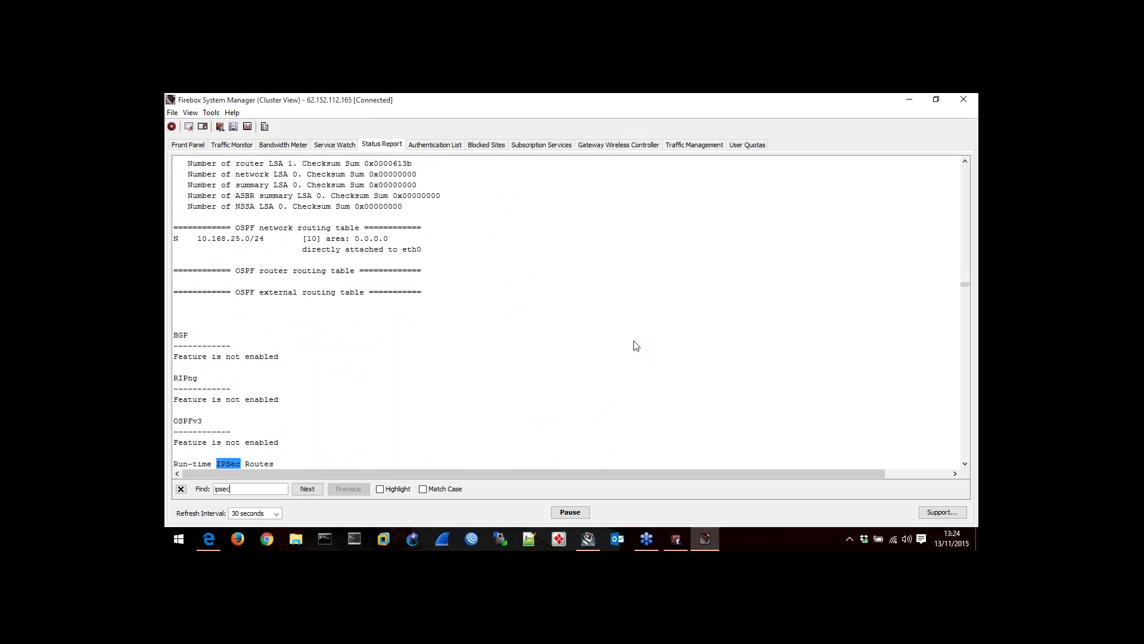
# Examine the Run-time IPSec Routes table and highlight the 192.168.0.0/24 destination and its outgoing interface.
pyautogui.click(965, 464)
pyautogui.click(965, 464)
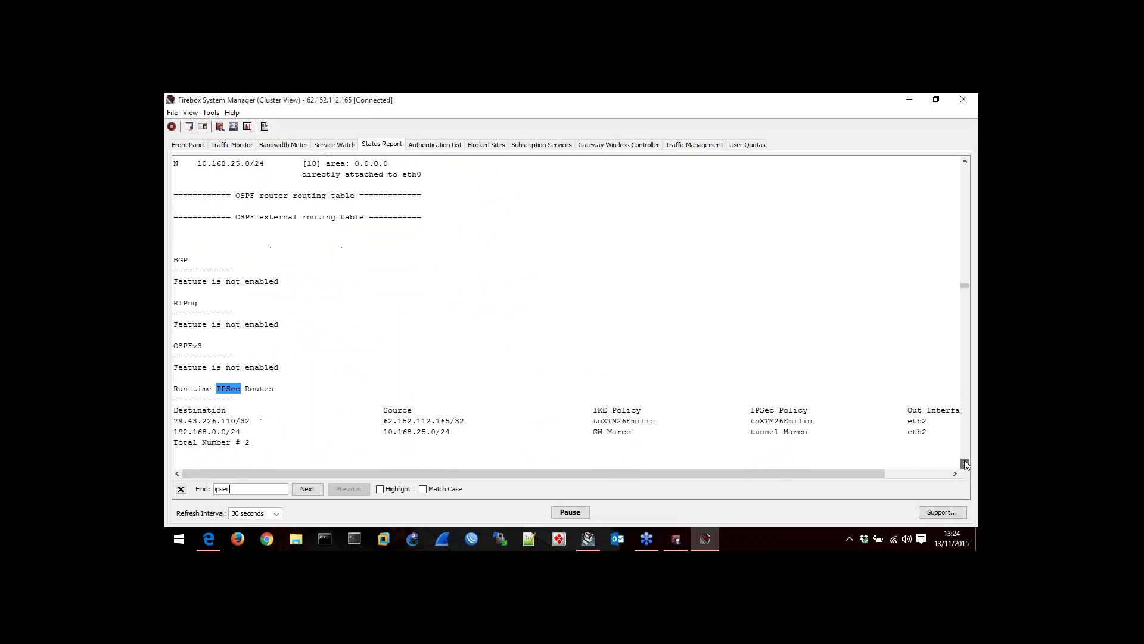
pyautogui.click(965, 464)
pyautogui.click(965, 464)
pyautogui.click(965, 464)
pyautogui.click(965, 464)
pyautogui.click(965, 464)
pyautogui.click(965, 464)
pyautogui.click(965, 464)
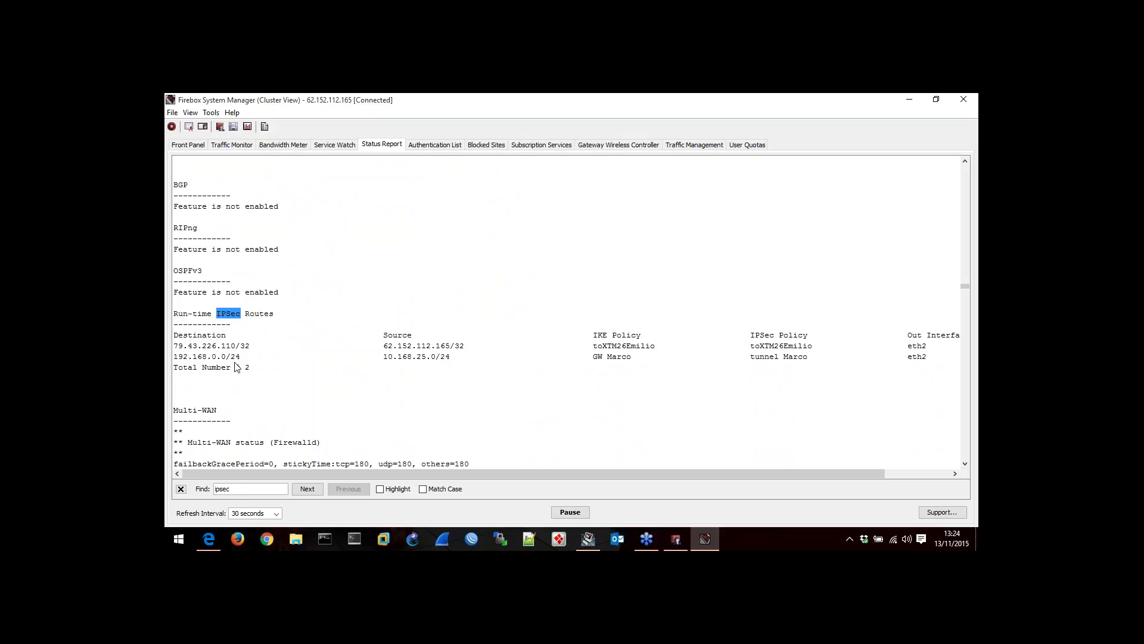
pyautogui.moveTo(250, 367); pyautogui.dragTo(172, 318)
pyautogui.moveTo(250, 358); pyautogui.dragTo(174, 359)
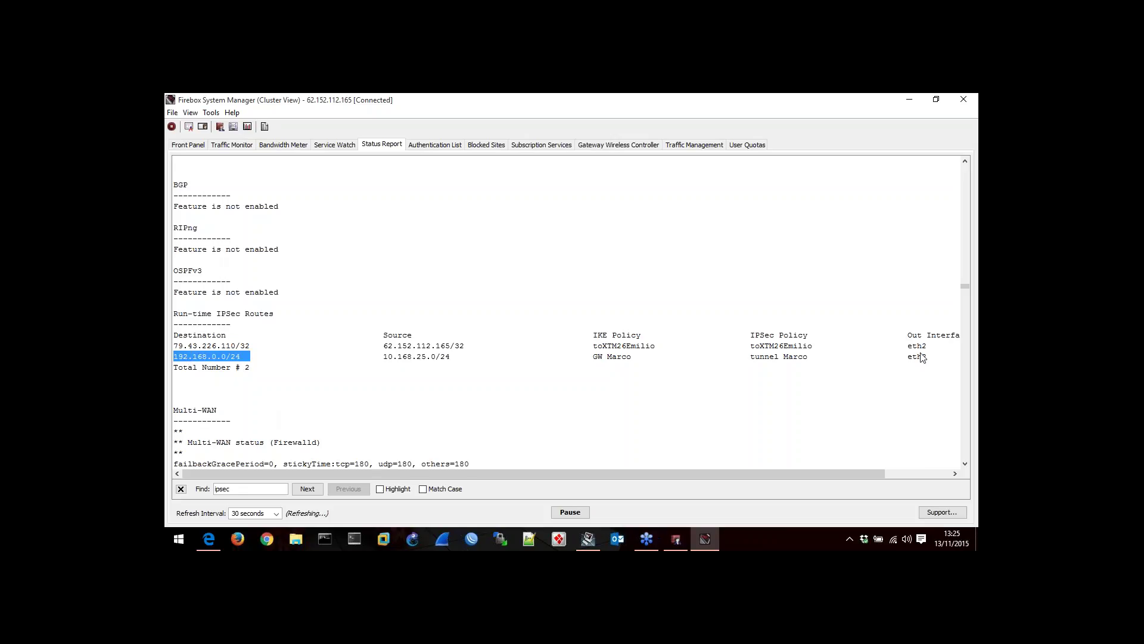
pyautogui.moveTo(925, 358); pyautogui.dragTo(738, 370)
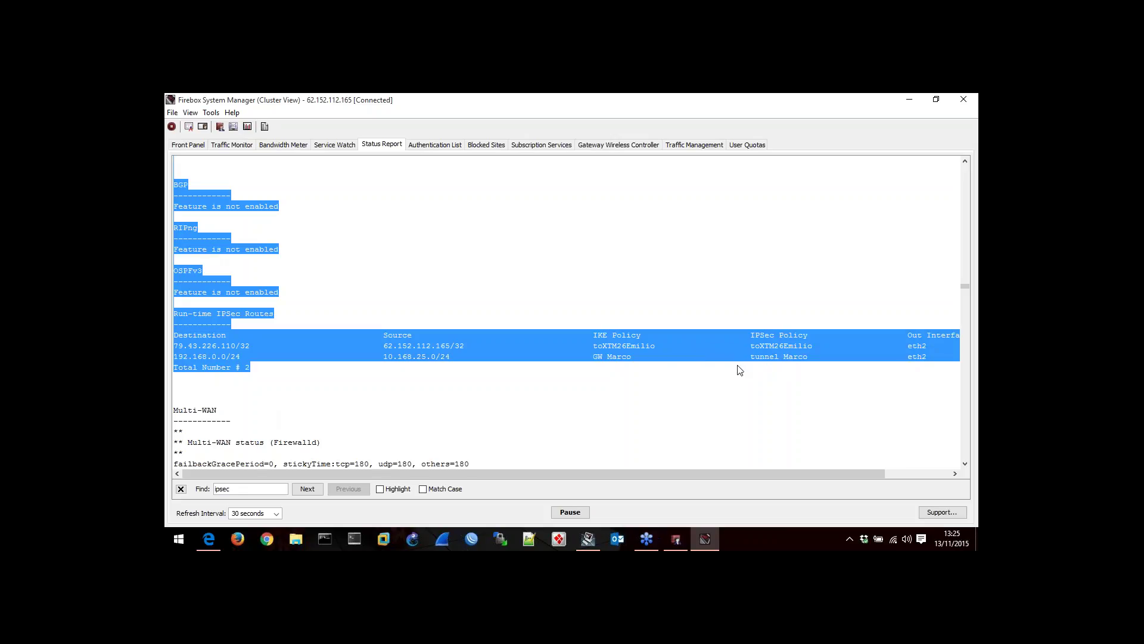
# In Policy Manager, cancel the bvpn1 virtual interface edit, close its list, and open the branch office tunnel to view its addresses.
pyautogui.click(675, 538)
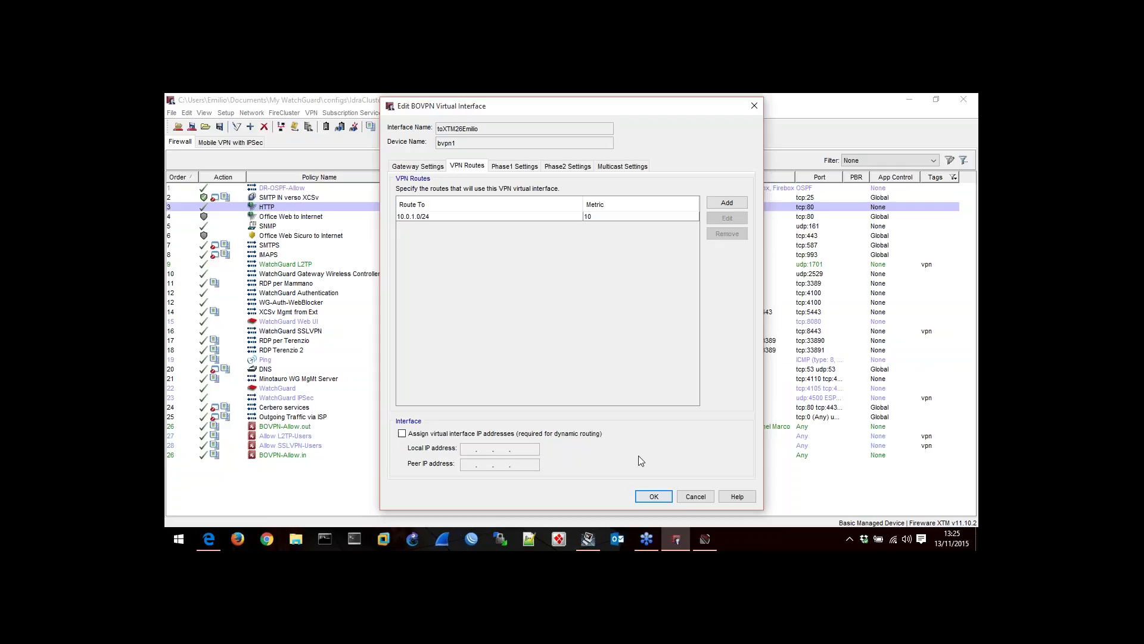
pyautogui.click(683, 496)
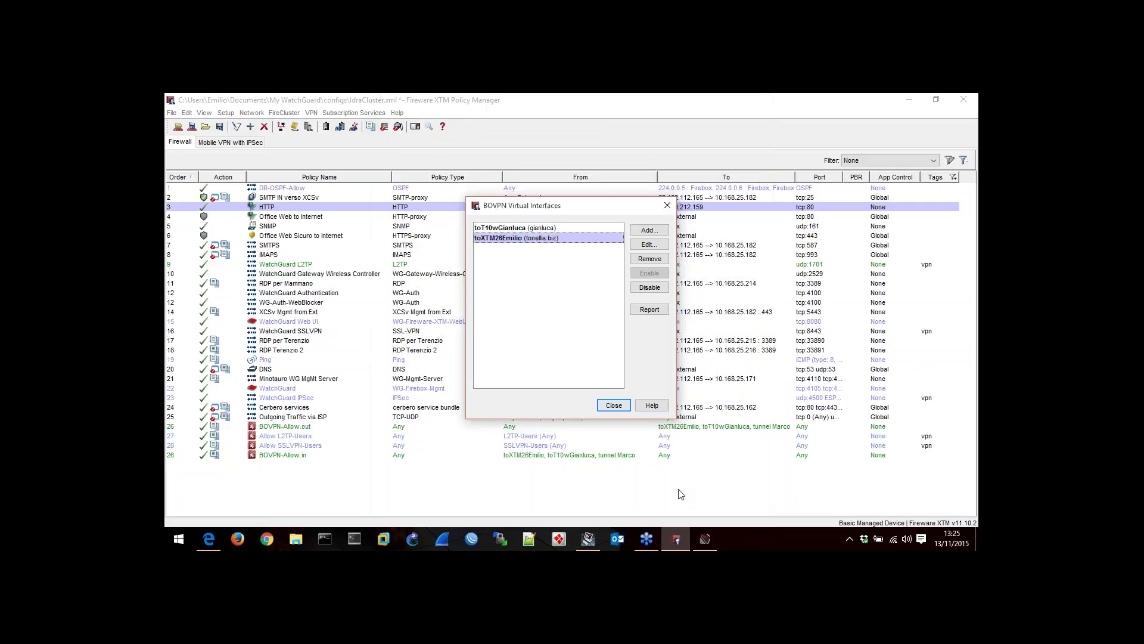
pyautogui.click(610, 405)
pyautogui.click(312, 113)
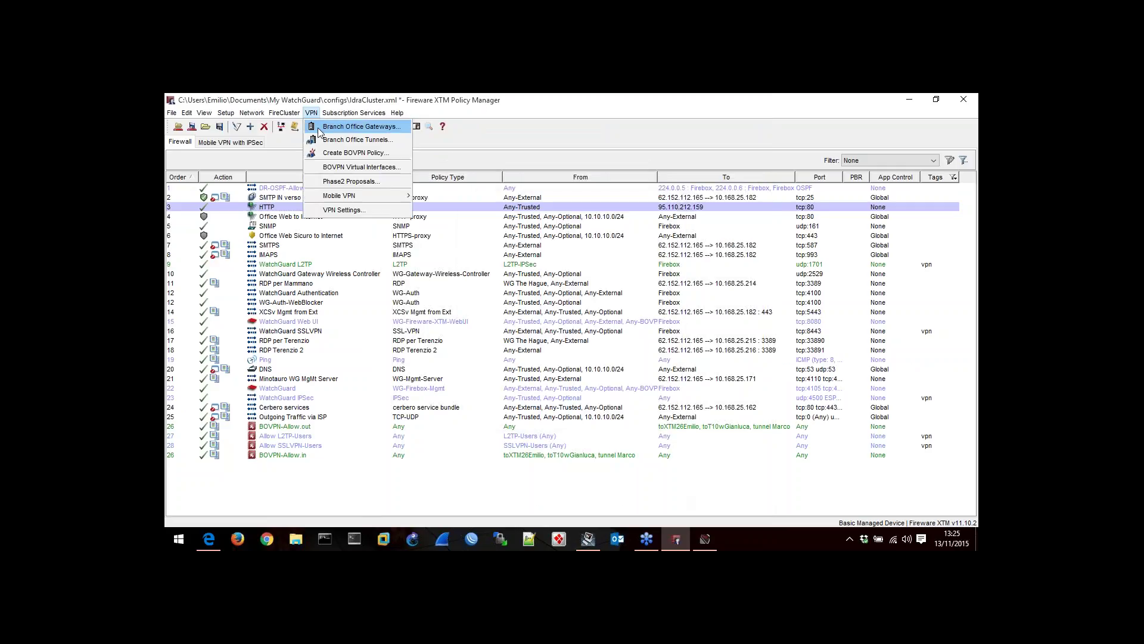
pyautogui.click(324, 139)
pyautogui.doubleClick(504, 229)
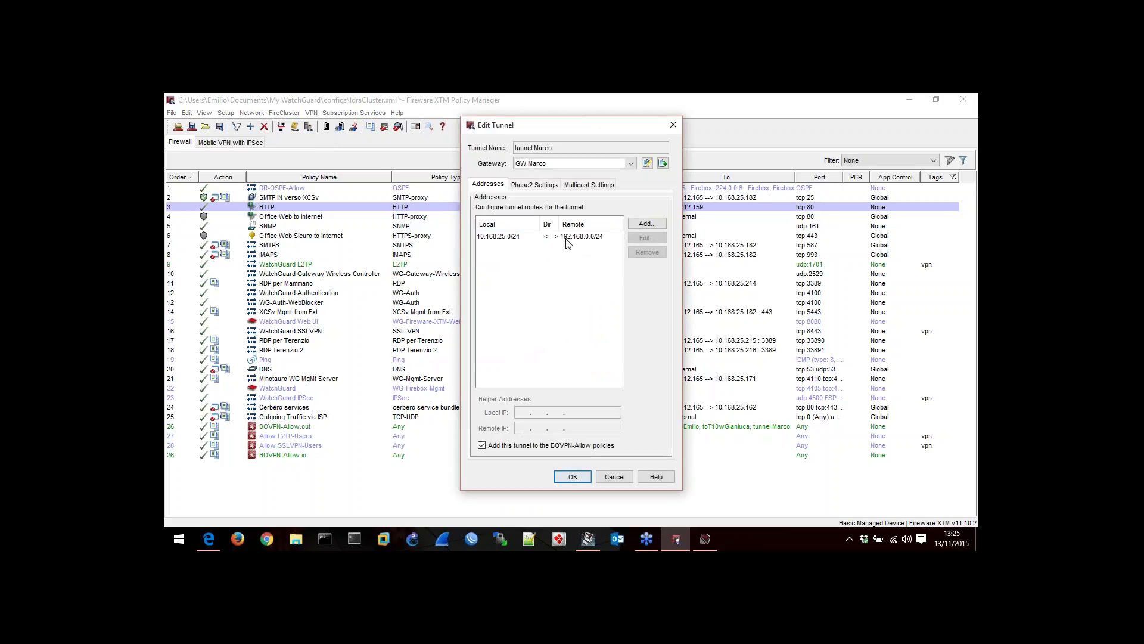
# Compare the tunnel's remote network with the 192.168.0.0/24 run-time IPSec route, then cancel the tunnel edit and close the tunnel list.
pyautogui.click(700, 539)
pyautogui.click(495, 401)
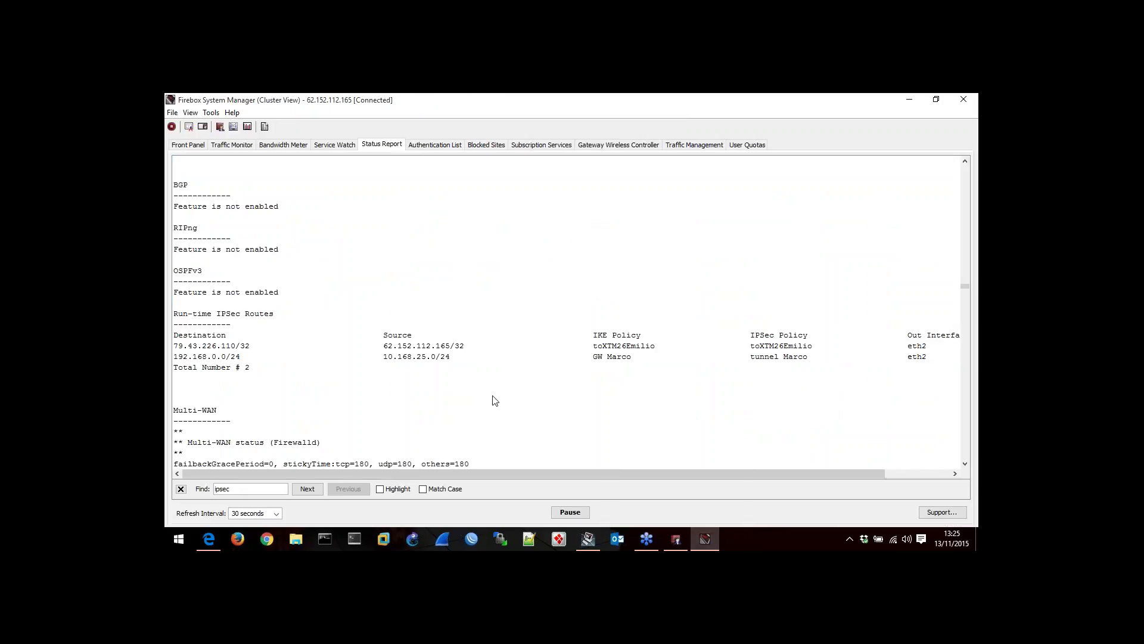
pyautogui.doubleClick(192, 360)
pyautogui.tripleClick(208, 360)
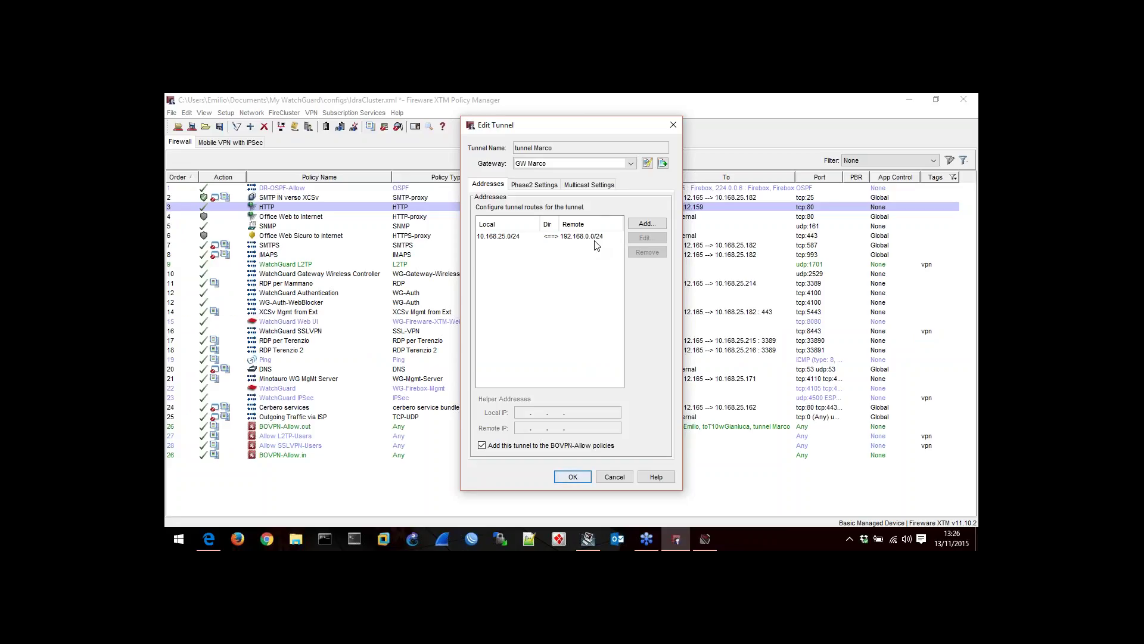
pyautogui.click(619, 480)
pyautogui.click(613, 406)
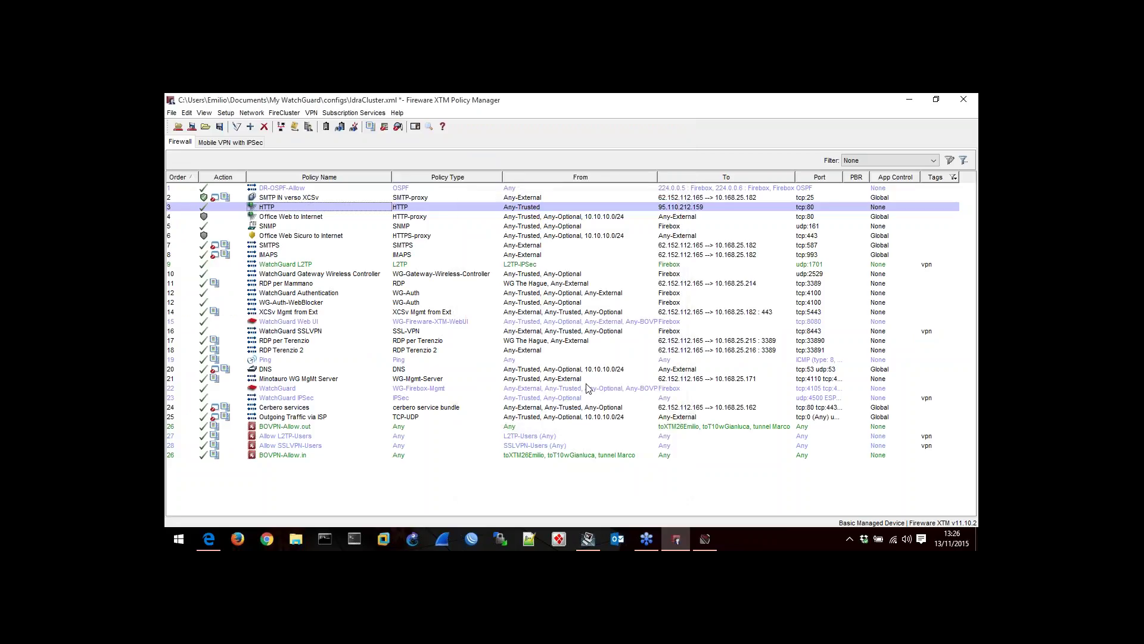
# Start a new firewall policy from the SIP-ALG proxy template.
pyautogui.click(250, 127)
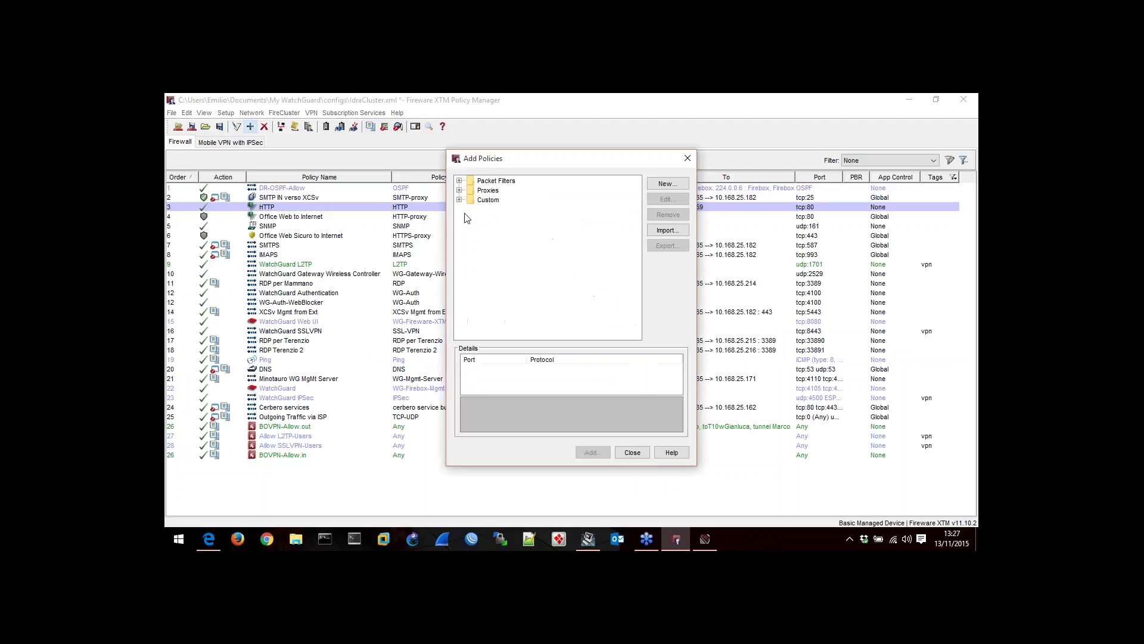
pyautogui.click(459, 190)
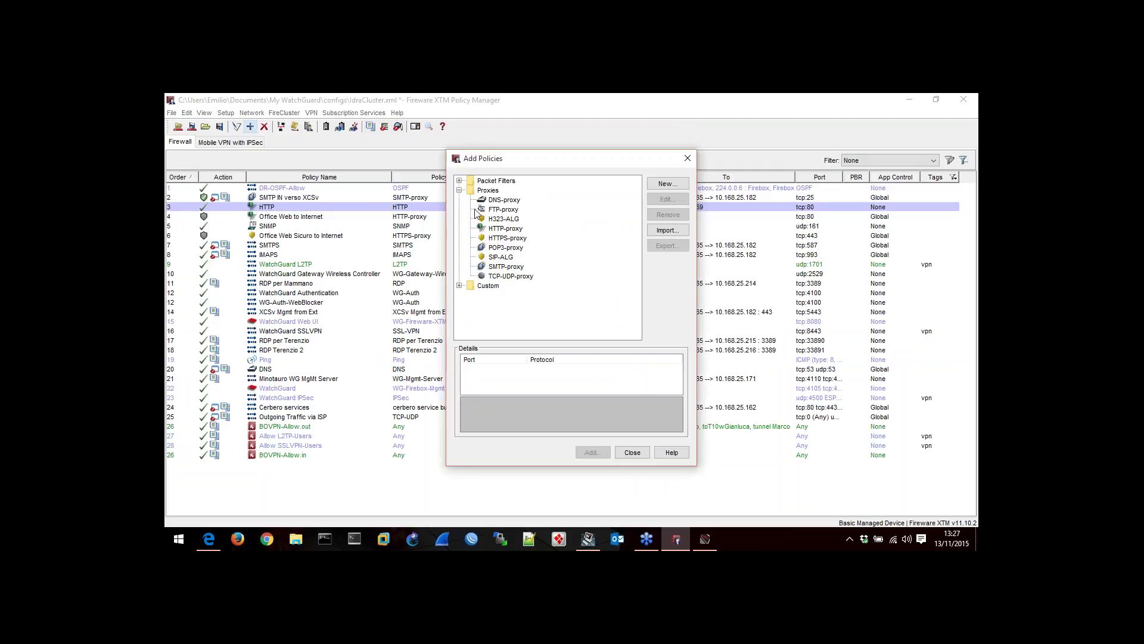
pyautogui.doubleClick(495, 256)
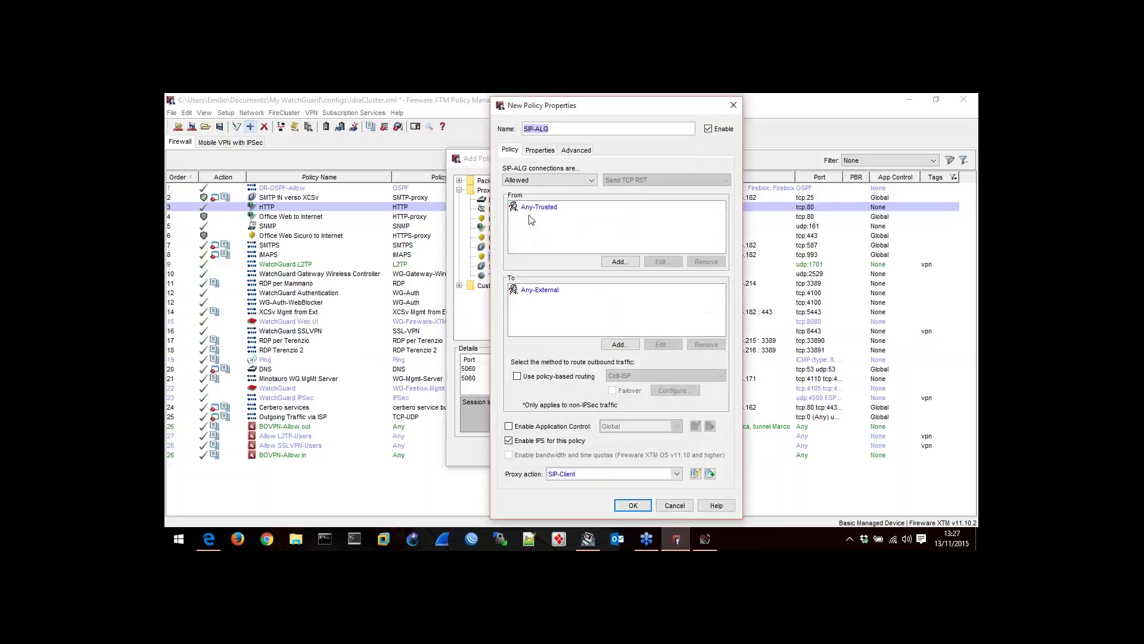
# Remove Any-External from the SIP-ALG policy's destinations and browse the available members for a replacement.
pyautogui.click(537, 208)
pyautogui.click(712, 267)
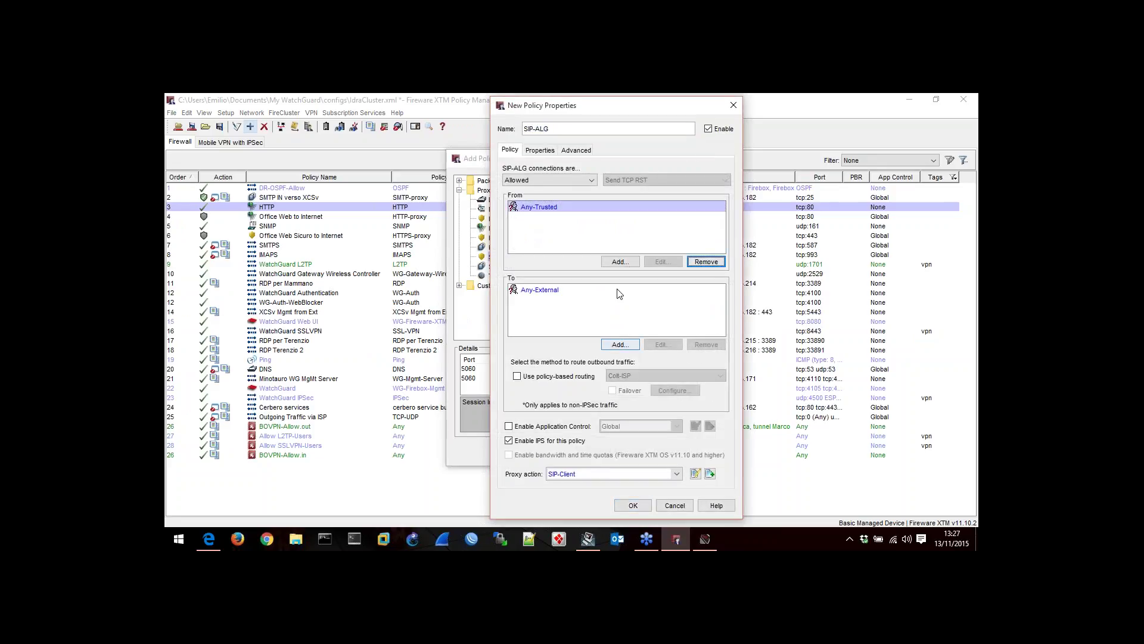
pyautogui.click(540, 290)
pyautogui.click(703, 345)
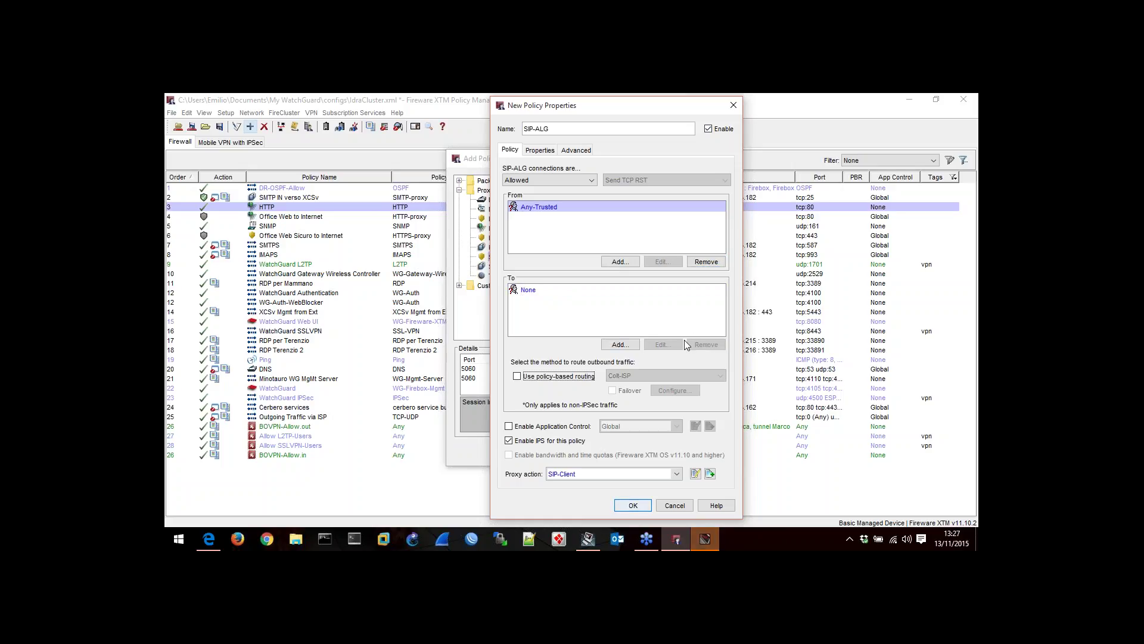
pyautogui.click(621, 345)
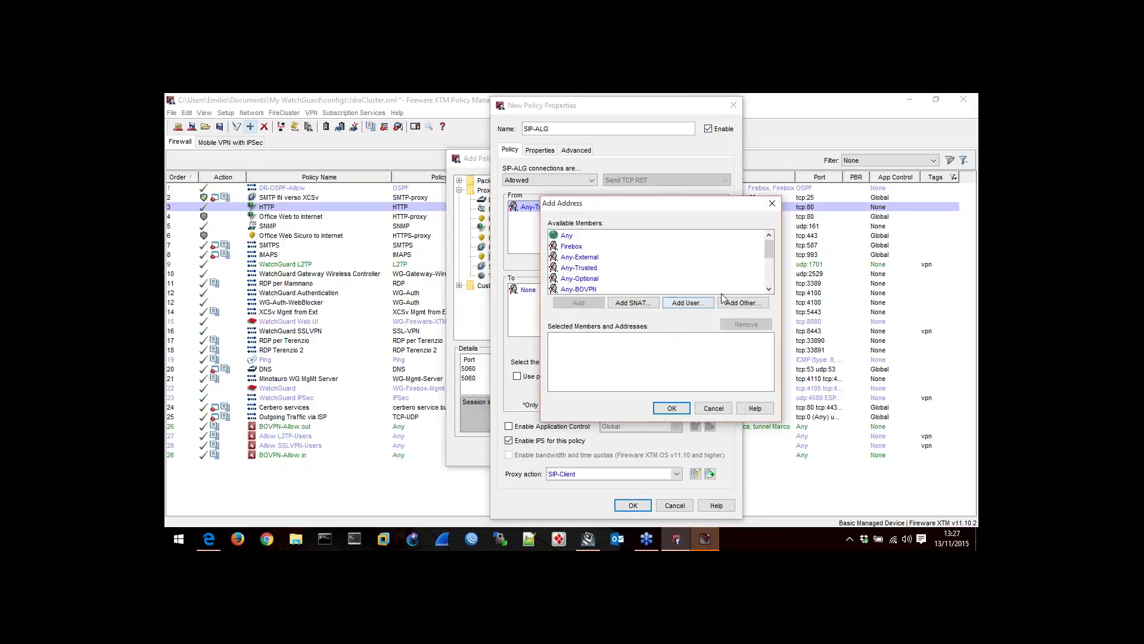
pyautogui.moveTo(769, 249); pyautogui.dragTo(771, 274)
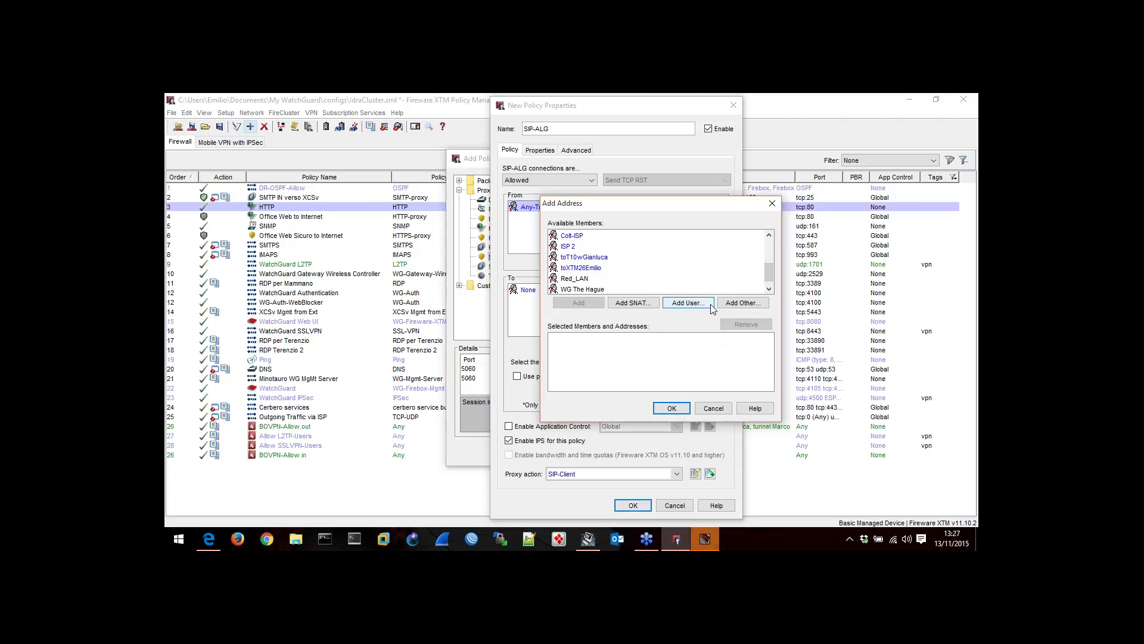
# Start a custom destination member of type Tunnel Address for any user or group.
pyautogui.click(736, 307)
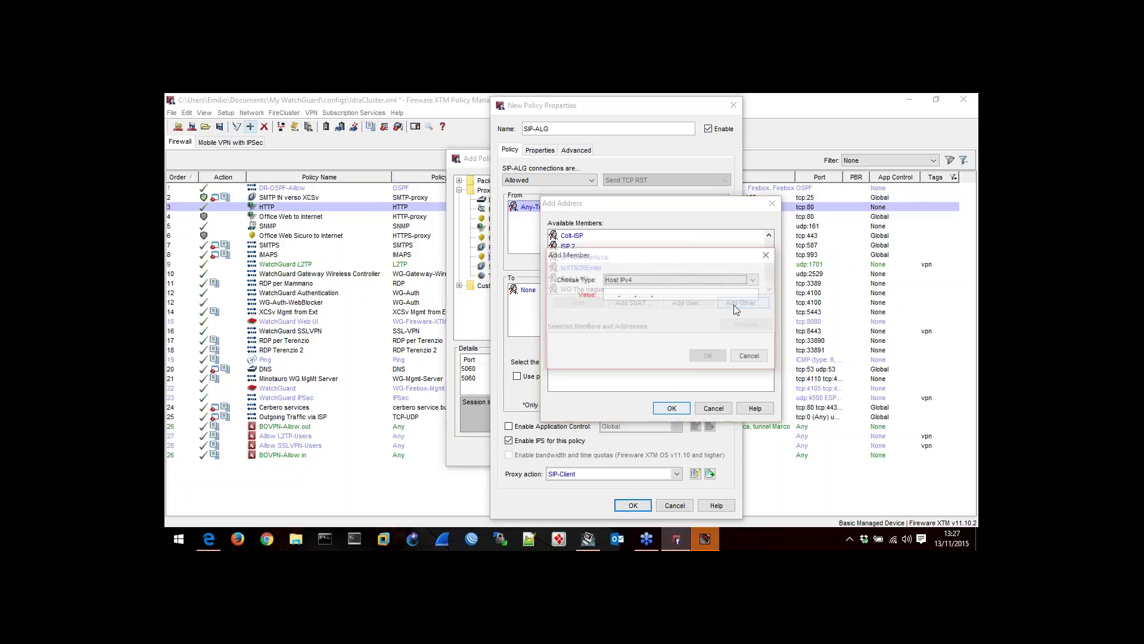
pyautogui.click(656, 280)
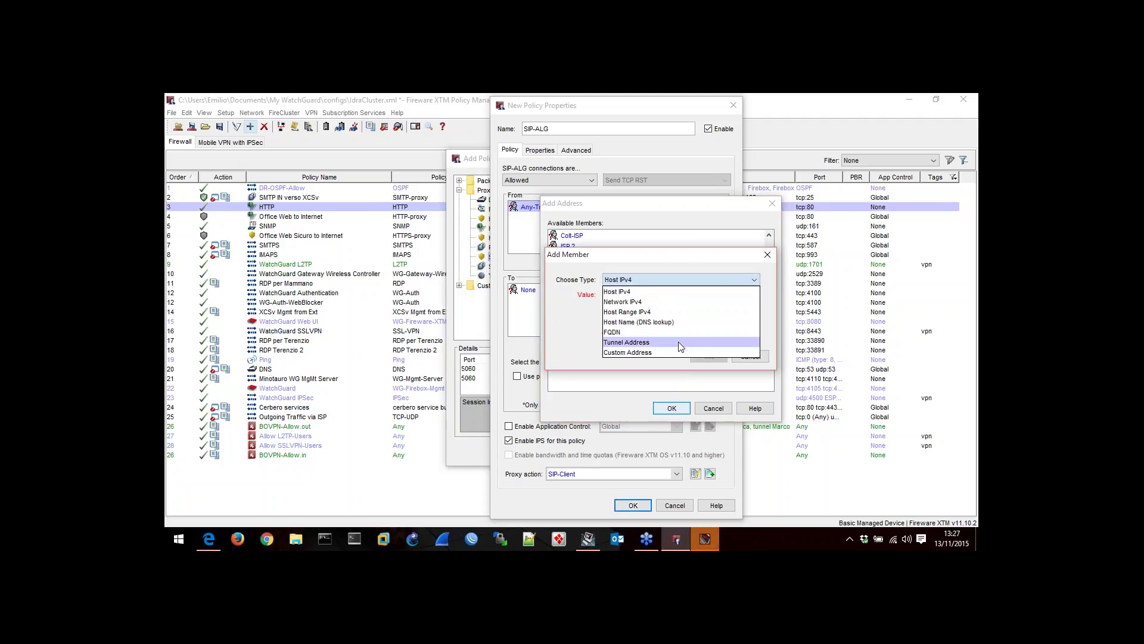
pyautogui.click(667, 342)
pyautogui.click(638, 296)
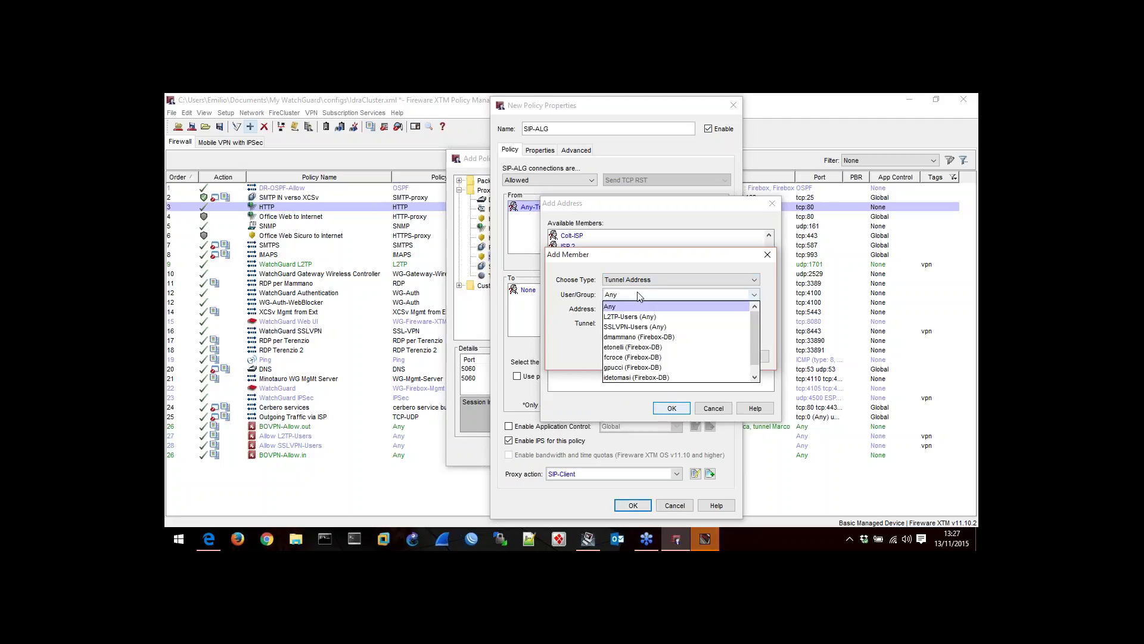
pyautogui.click(623, 302)
# Specify address 10.0.1.0/24 and the last listed branch office tunnel for the member, then cancel the member and the new policy.
pyautogui.click(616, 310)
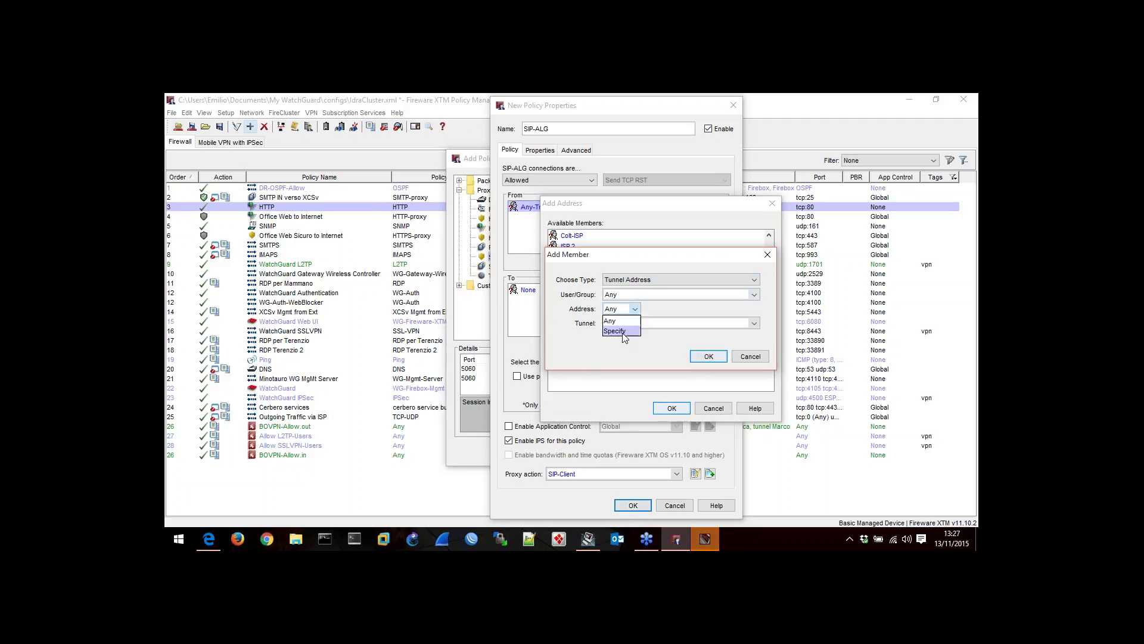
pyautogui.click(615, 330)
pyautogui.write('10.0.1.0.')
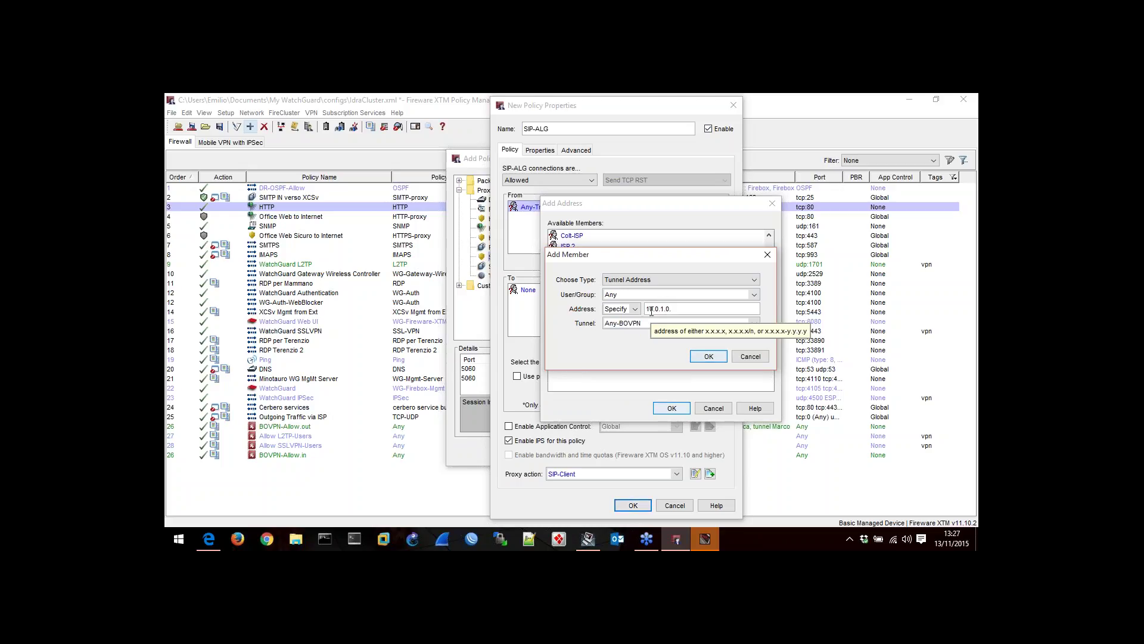
pyautogui.press('BackSpace')
pyautogui.write('/24')
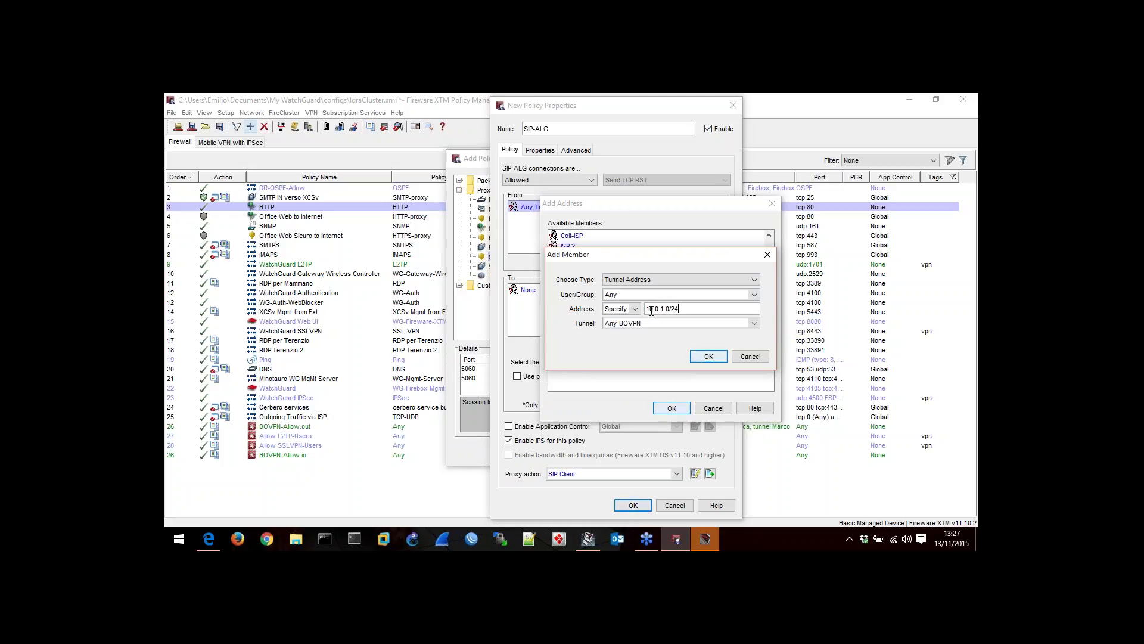
pyautogui.click(649, 324)
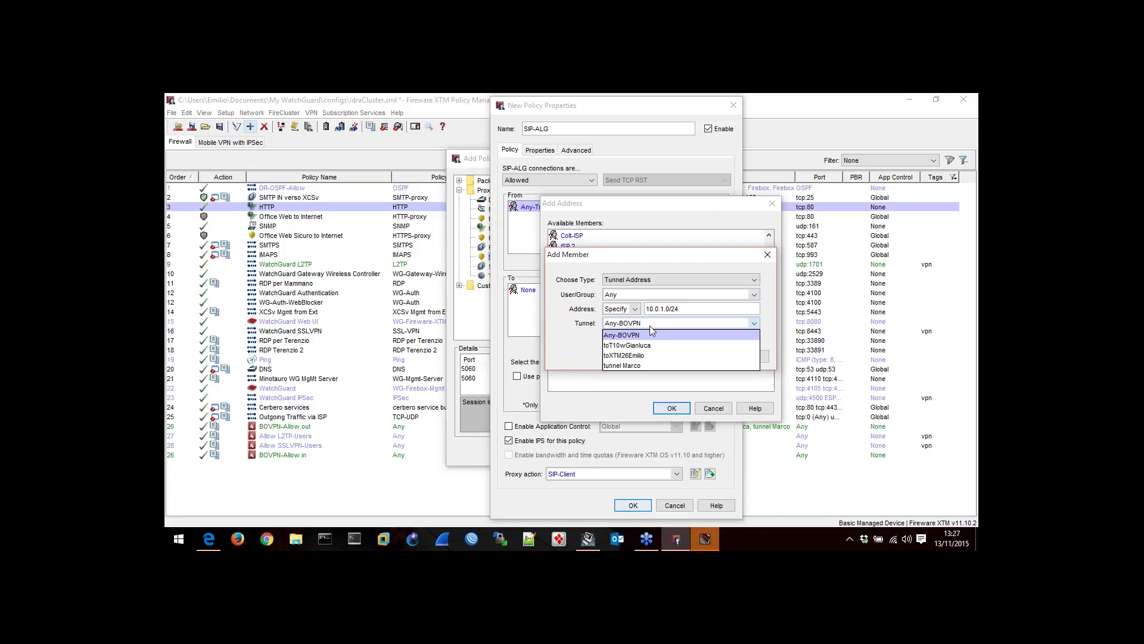
pyautogui.click(649, 365)
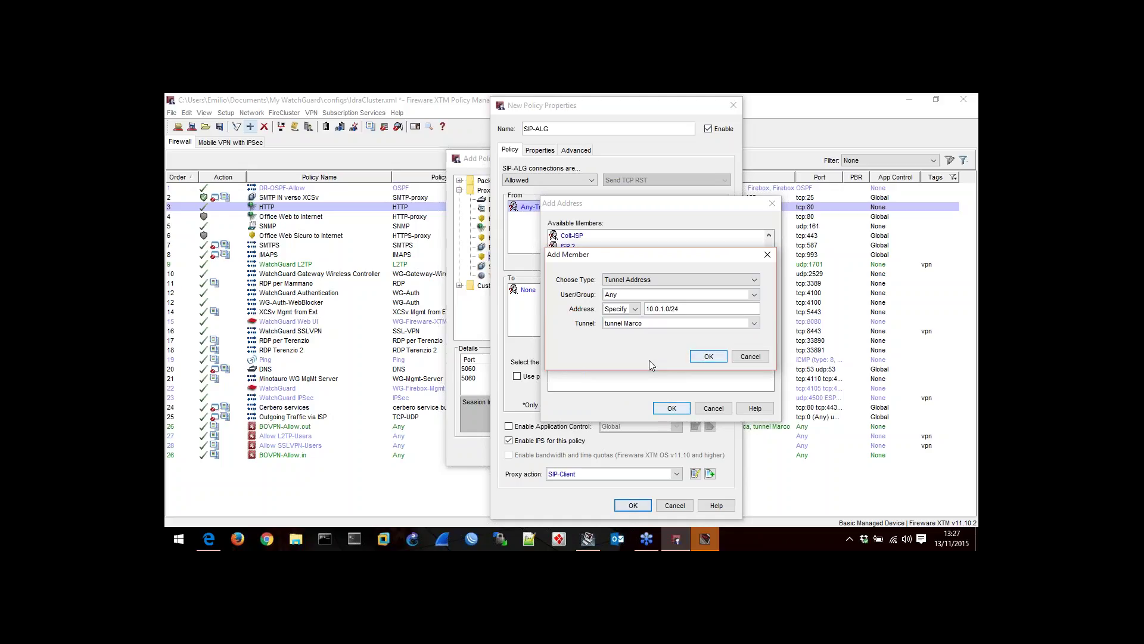
pyautogui.press('Escape')
pyautogui.press('Escape')
pyautogui.press('Escape')
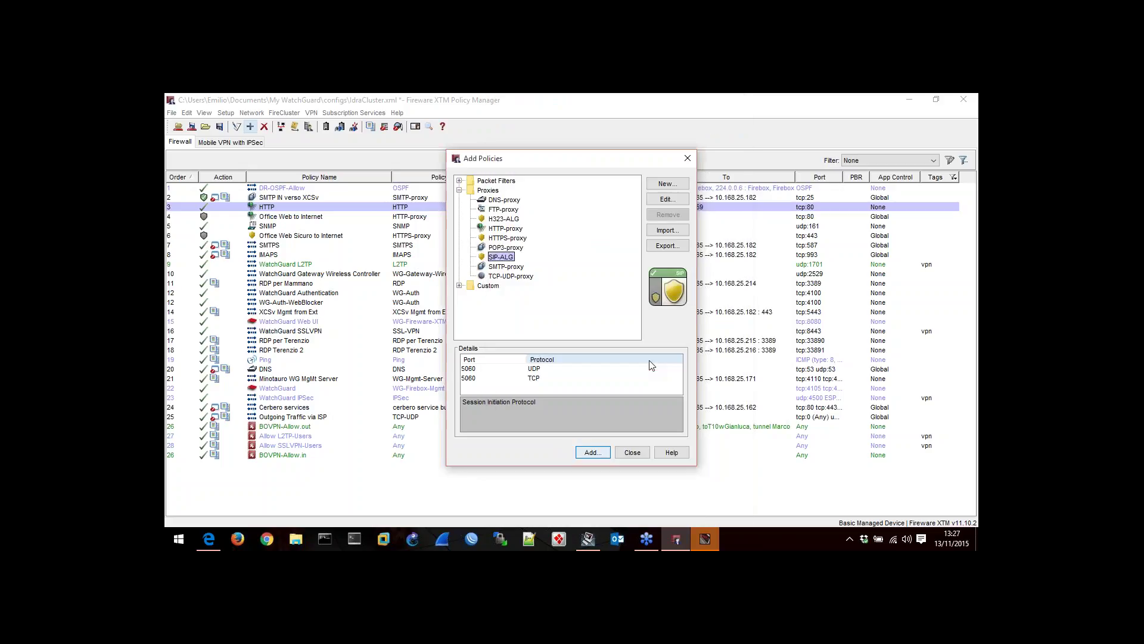
# Start another policy from the SIP-ALG proxy template and enable policy-based routing in it.
pyautogui.doubleClick(507, 267)
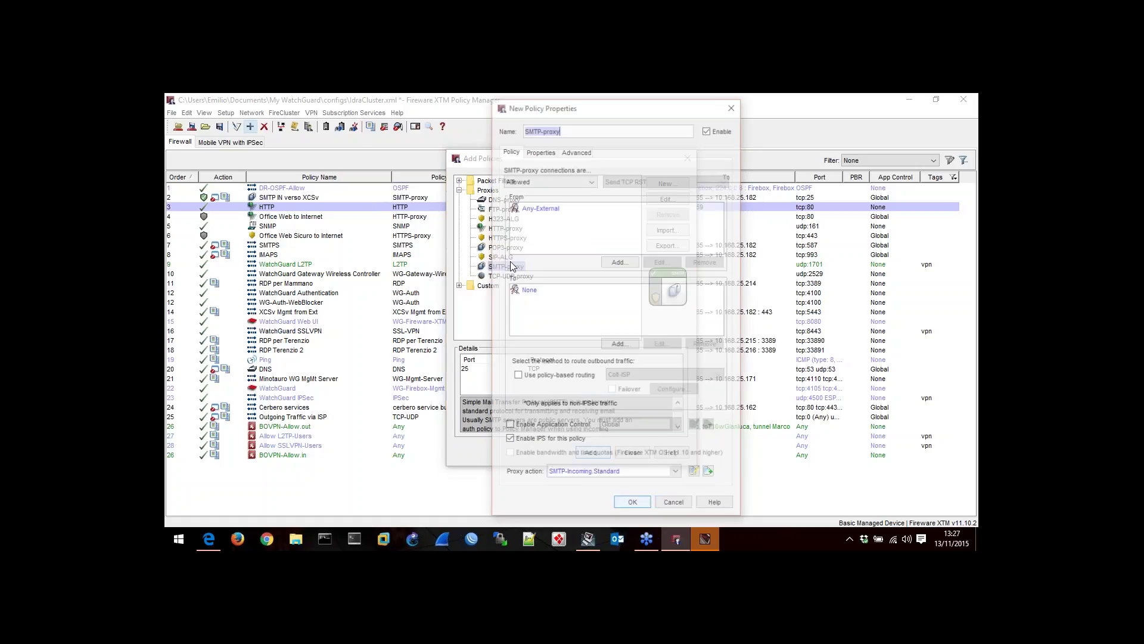
pyautogui.press('Escape')
pyautogui.click(499, 258)
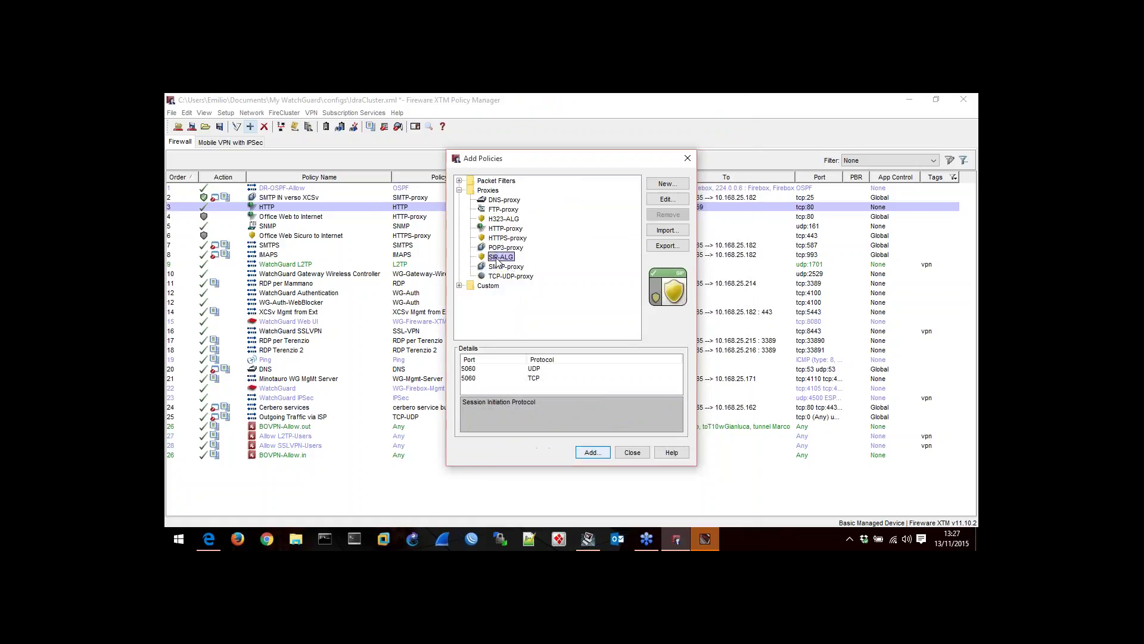
pyautogui.doubleClick(499, 258)
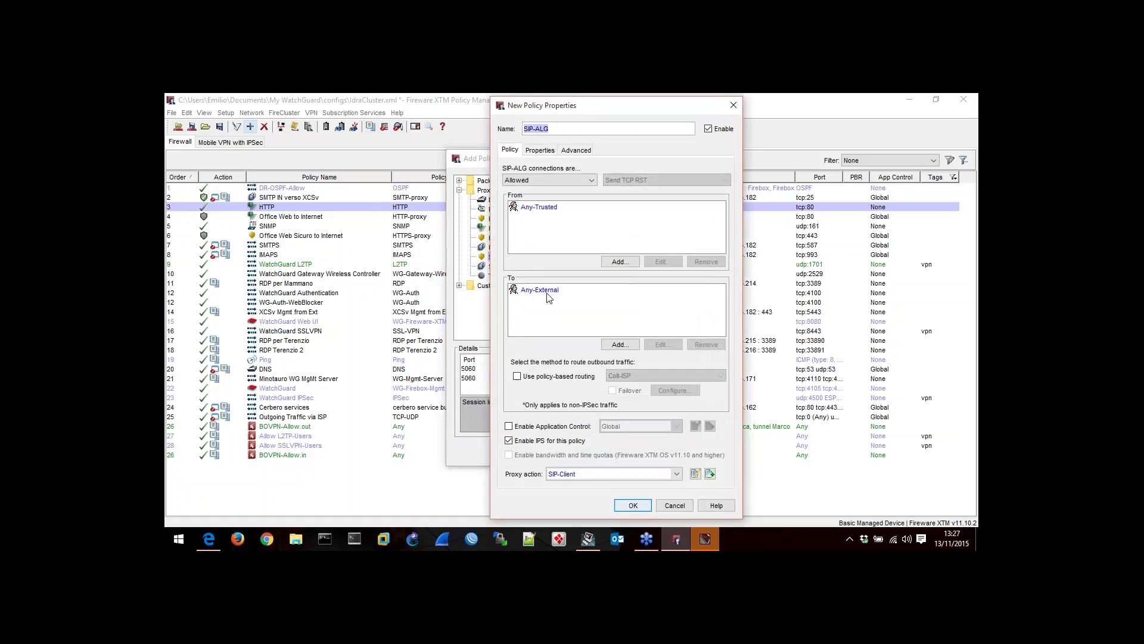
pyautogui.click(517, 377)
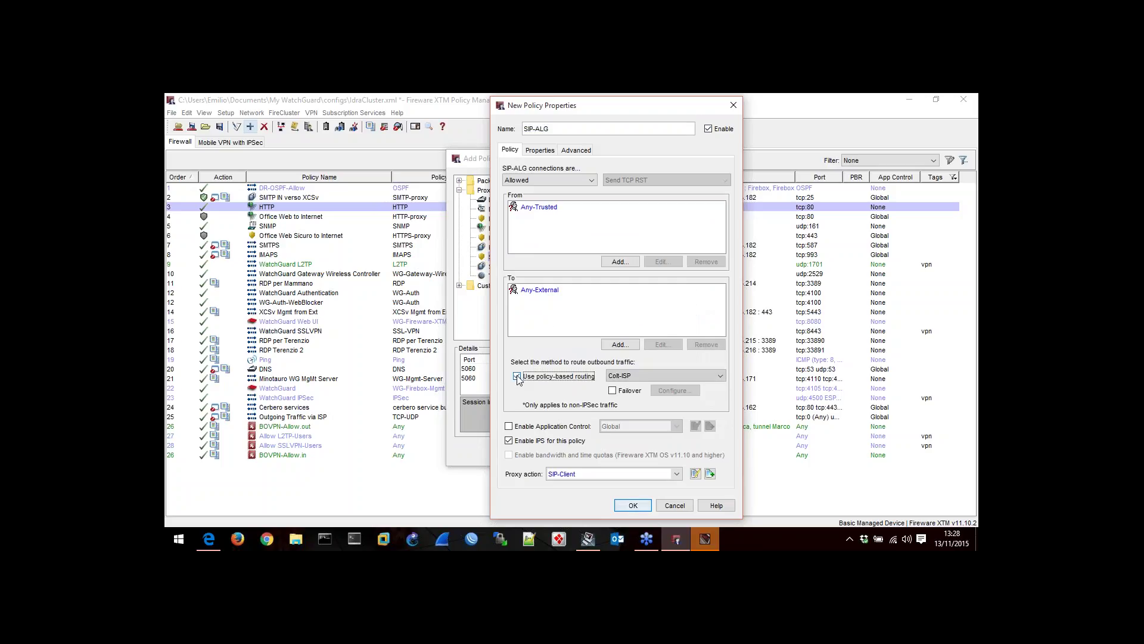
# Review the outgoing interfaces offered for policy-based routing, including the BOVPN virtual interfaces, then leave the policy and the template list.
pyautogui.click(637, 374)
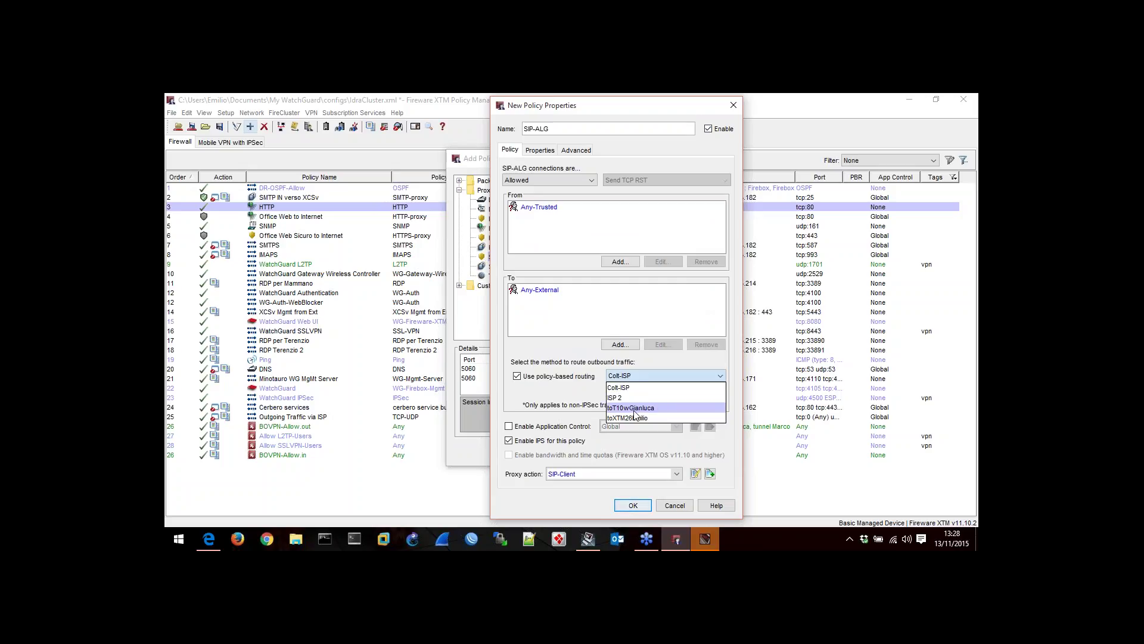
pyautogui.click(565, 360)
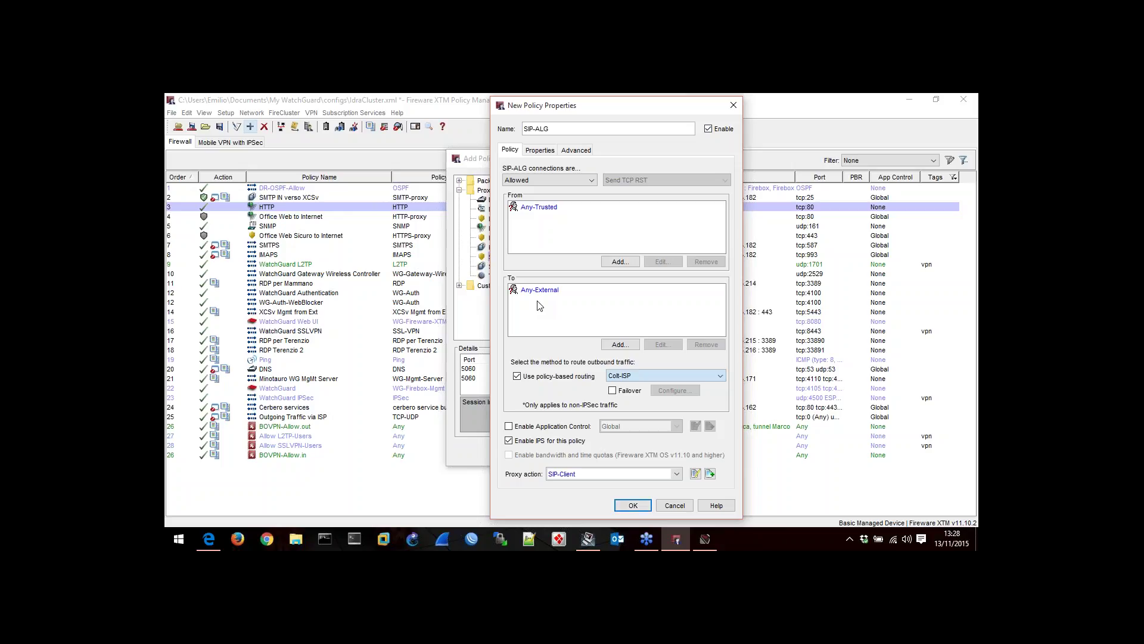
pyautogui.click(632, 377)
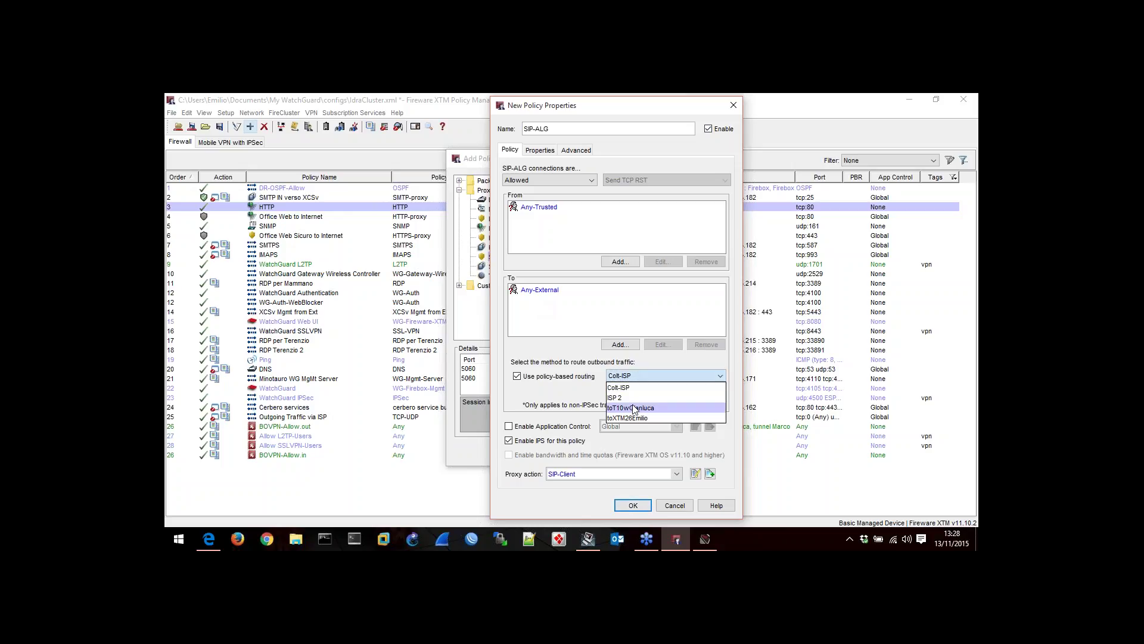
pyautogui.click(542, 383)
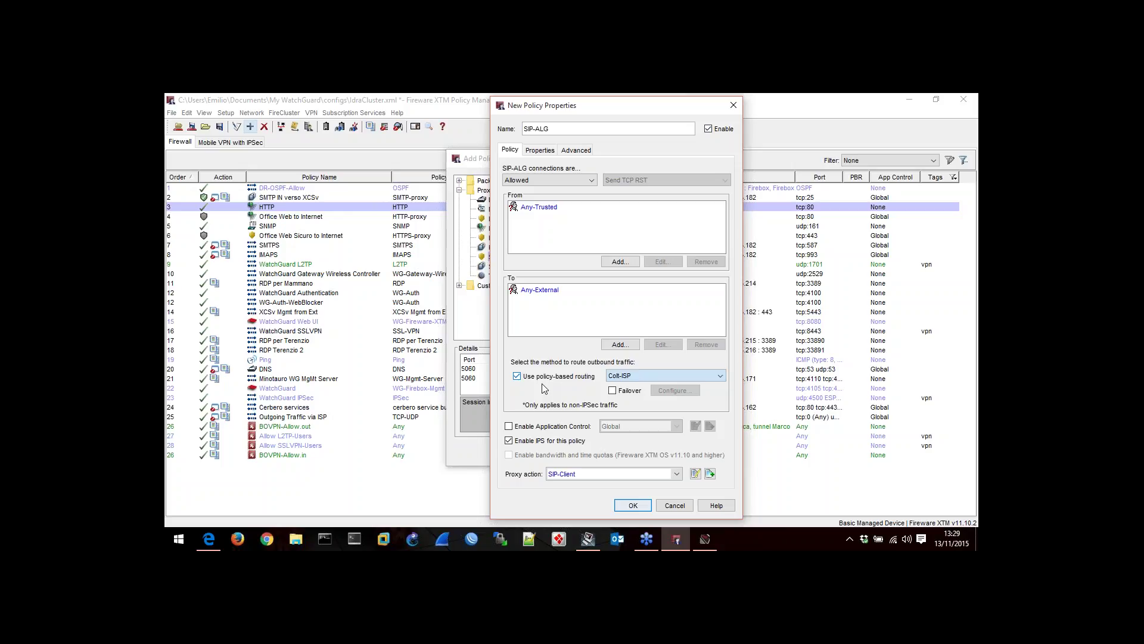
pyautogui.press('Return')
pyautogui.press('Escape')
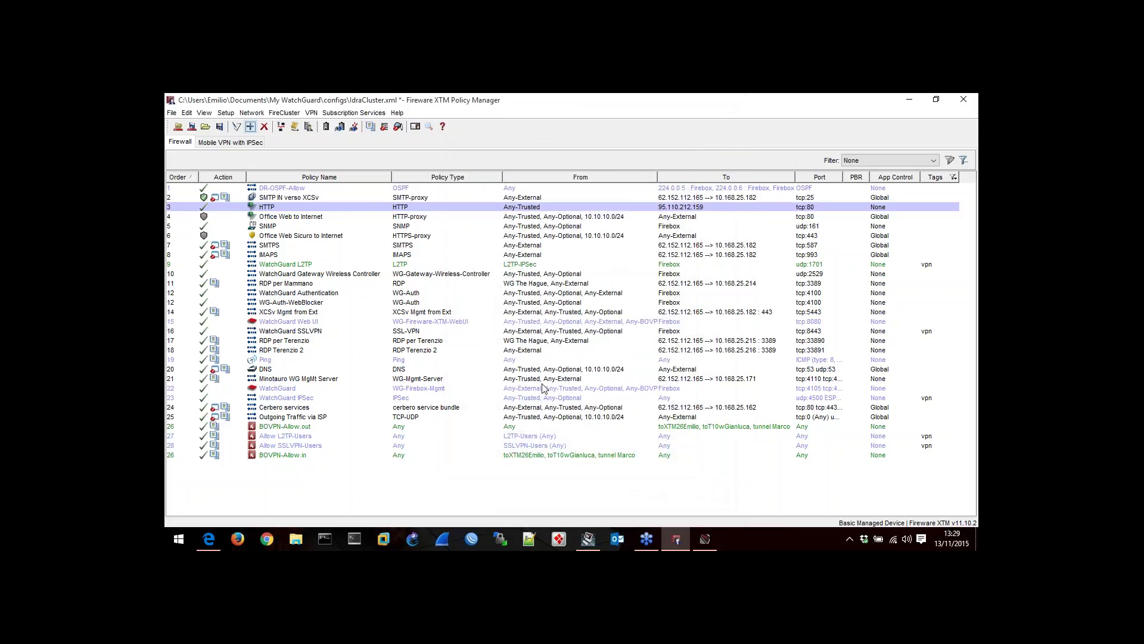
# Open the external Colt-ISP interface settings in the network configuration and copy its default gateway address.
pyautogui.click(251, 114)
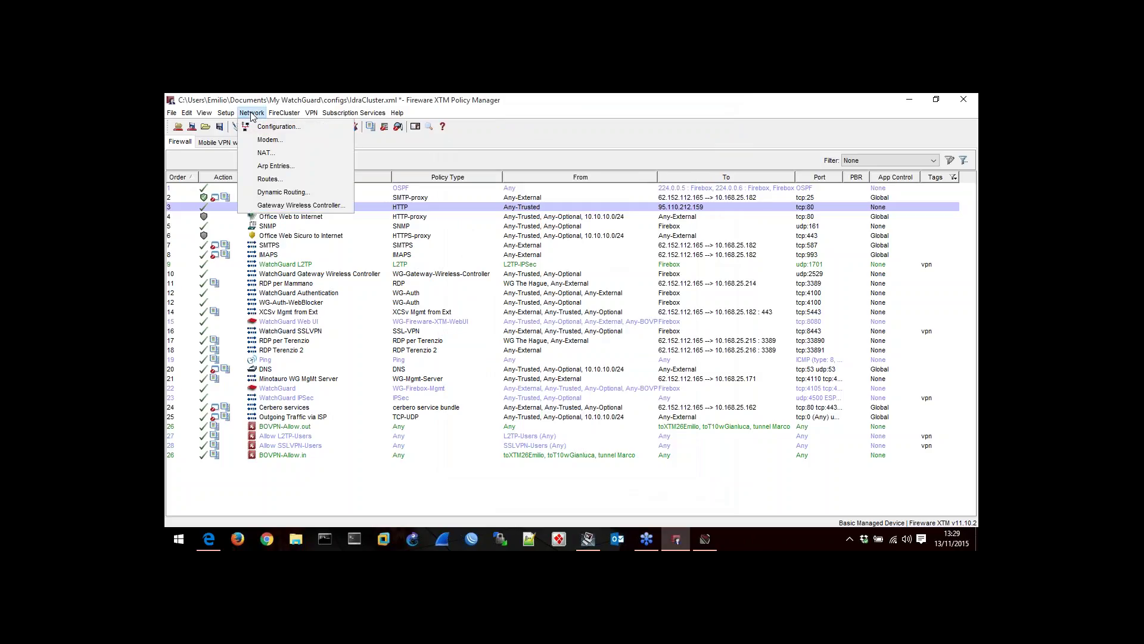
pyautogui.click(255, 128)
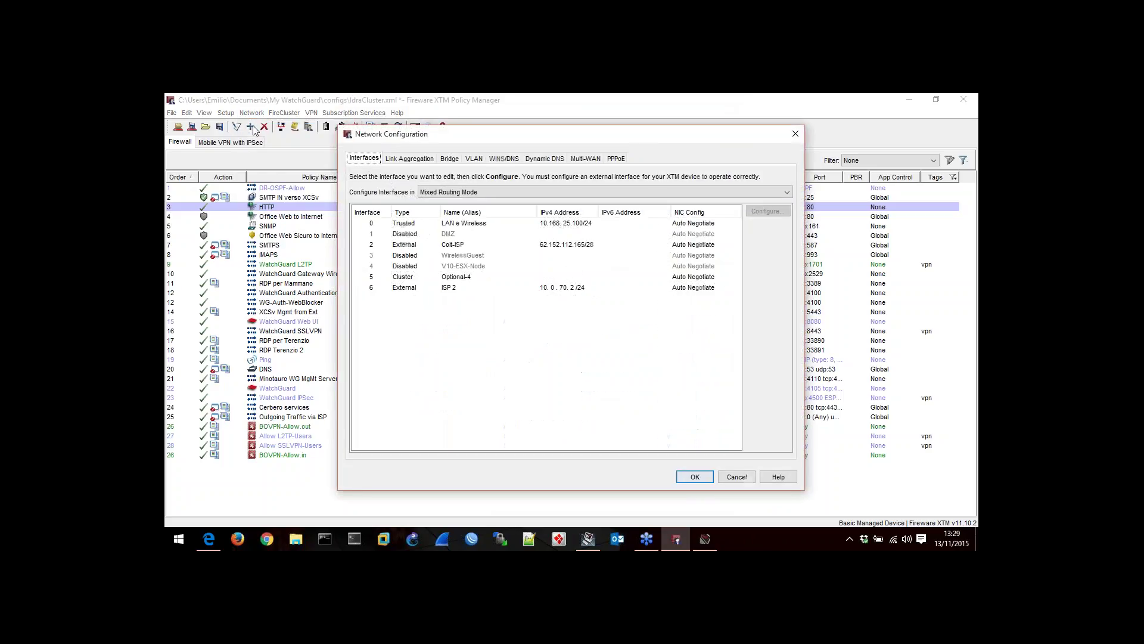
pyautogui.doubleClick(453, 244)
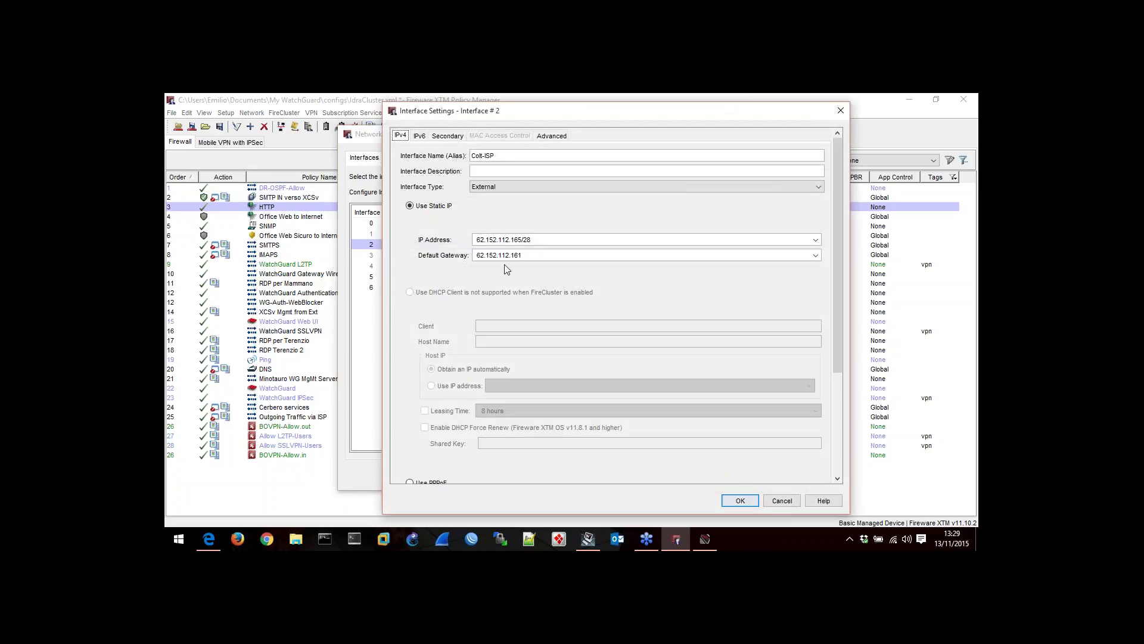
pyautogui.moveTo(525, 256); pyautogui.dragTo(475, 255)
pyautogui.hotkey('ctrl', 'c')
# In Firebox System Manager, search the status report for the copied gateway 62.152.112.161 and view the IPv4 Routes table.
pyautogui.moveTo(704, 545)
pyautogui.click(698, 547)
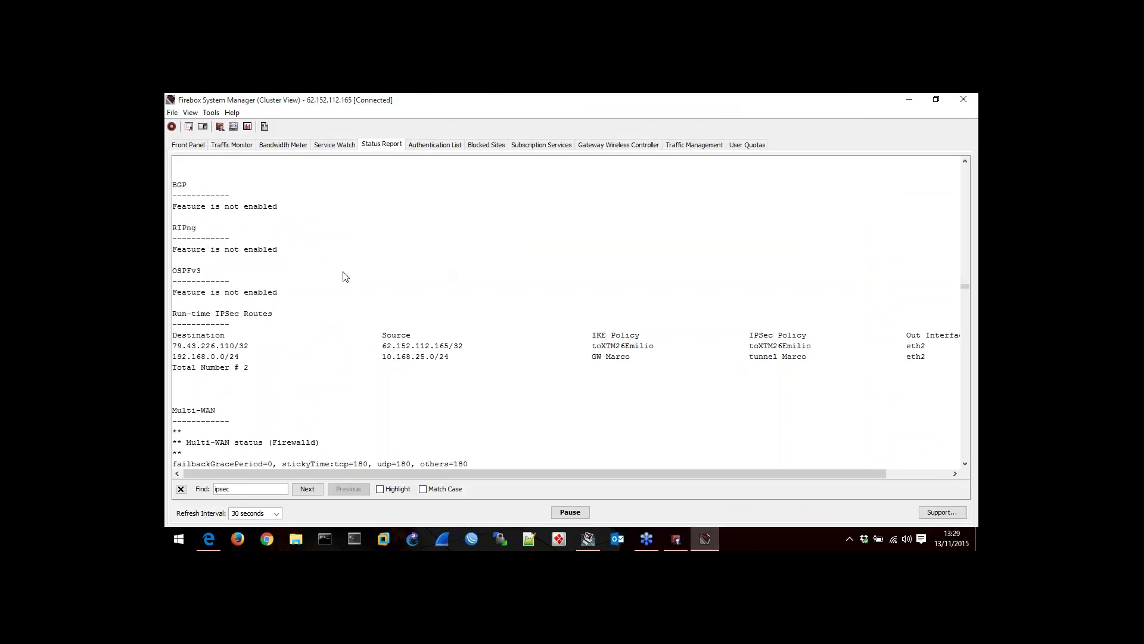
pyautogui.doubleClick(236, 490)
pyautogui.hotkey('ctrl', 'v')
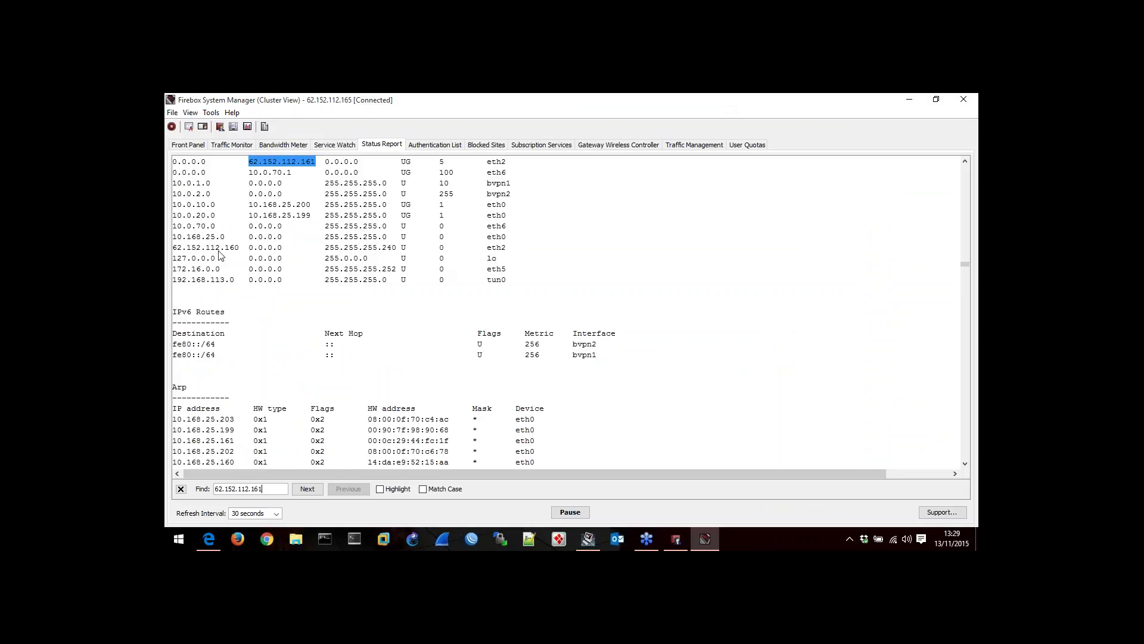
pyautogui.scroll(2, 441, 248)
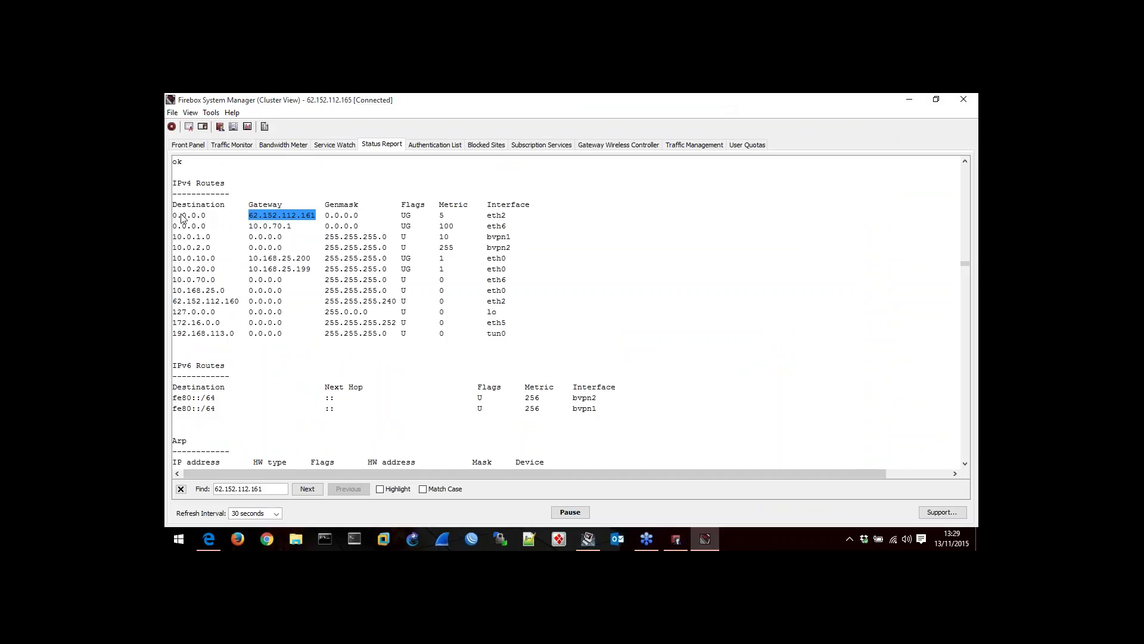
# Compare the two 0.0.0.0 default routes in the IPv4 Routes table by highlighting their gateways, metrics and interfaces.
pyautogui.moveTo(173, 217); pyautogui.dragTo(295, 212)
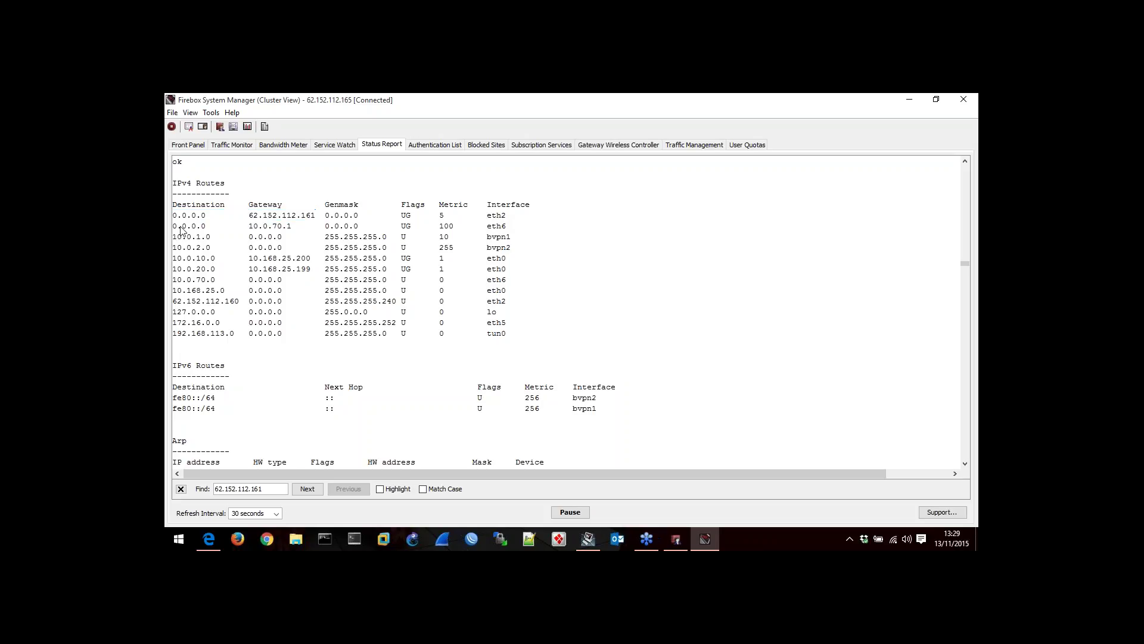
pyautogui.moveTo(173, 230); pyautogui.dragTo(508, 232)
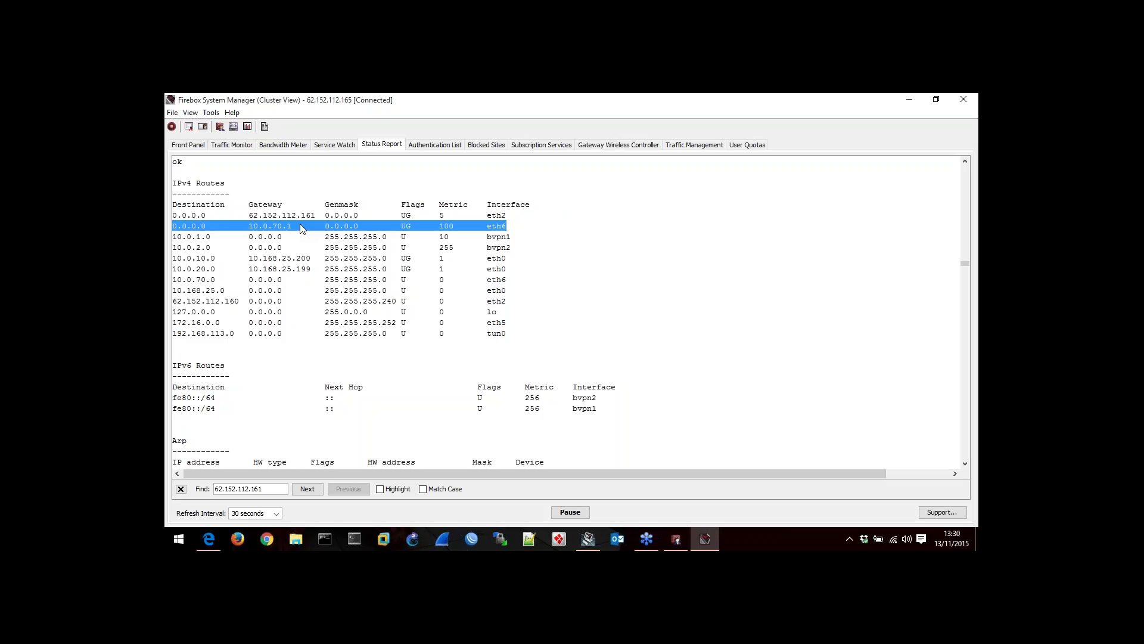
pyautogui.click(442, 223)
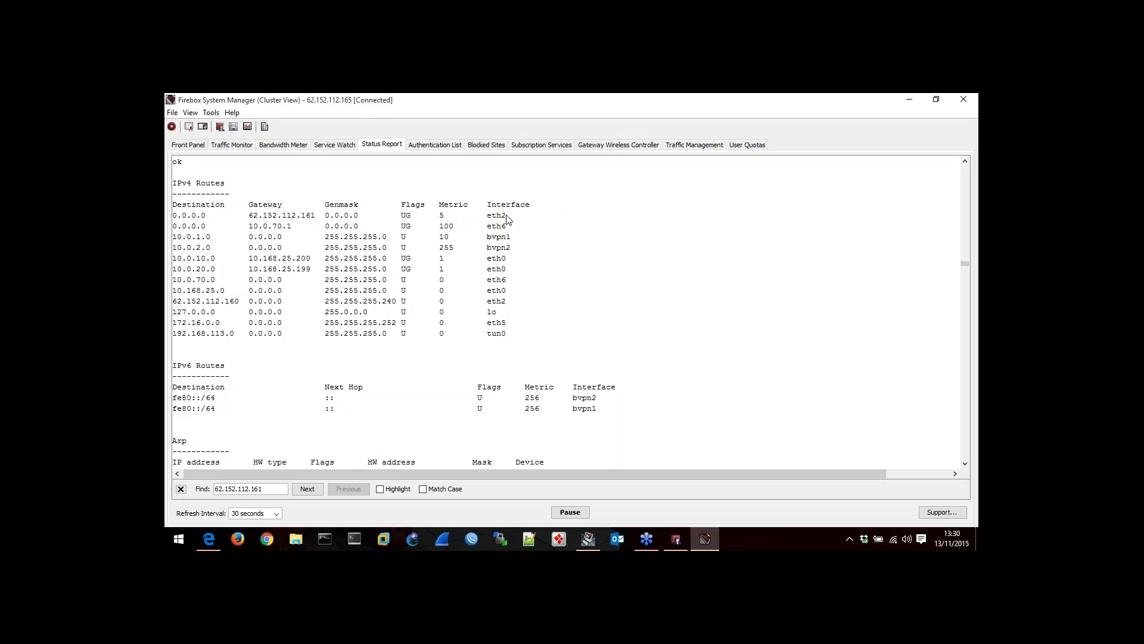
pyautogui.moveTo(508, 215); pyautogui.dragTo(175, 223)
# In Policy Manager, close the Colt-ISP interface settings and network configuration, then switch back to the Firebox System Manager status report.
pyautogui.click(677, 539)
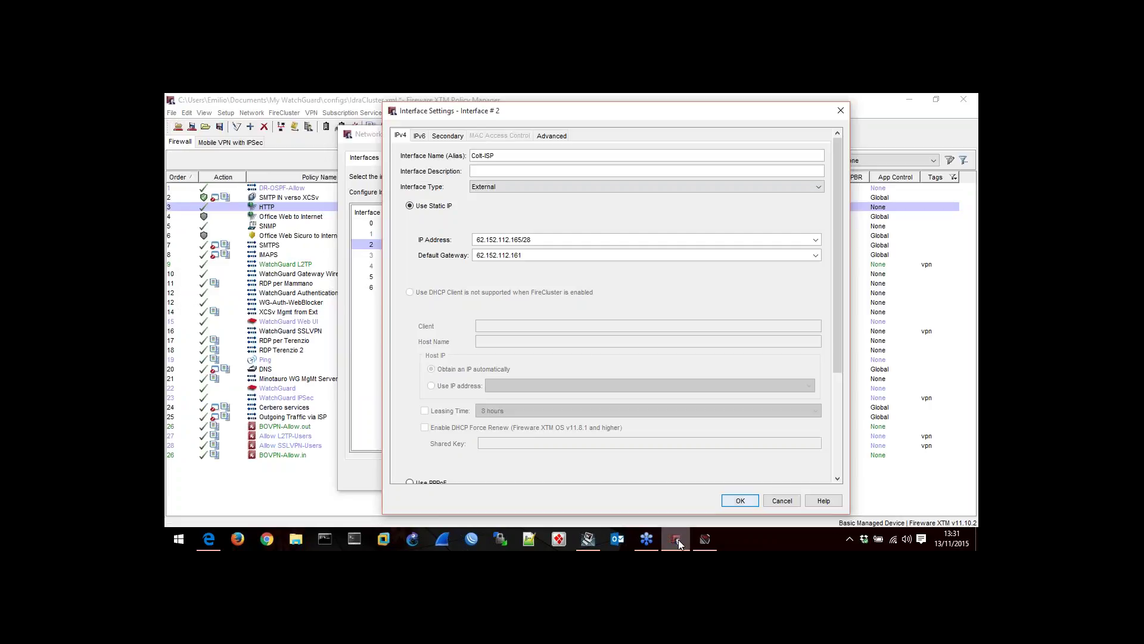
pyautogui.press('Return')
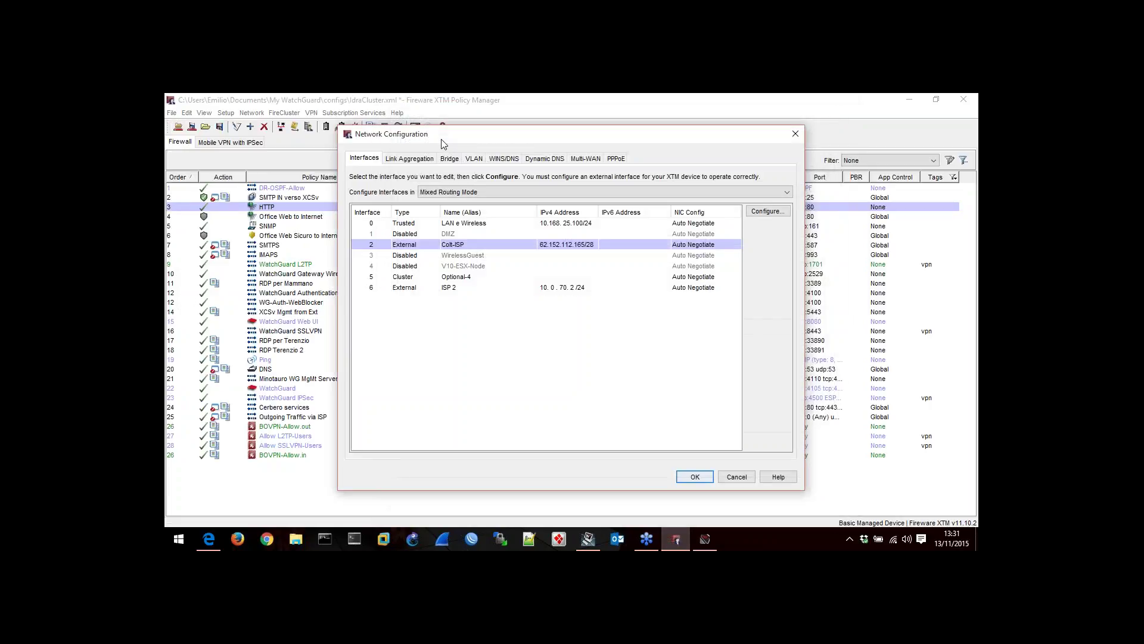
pyautogui.press('Return')
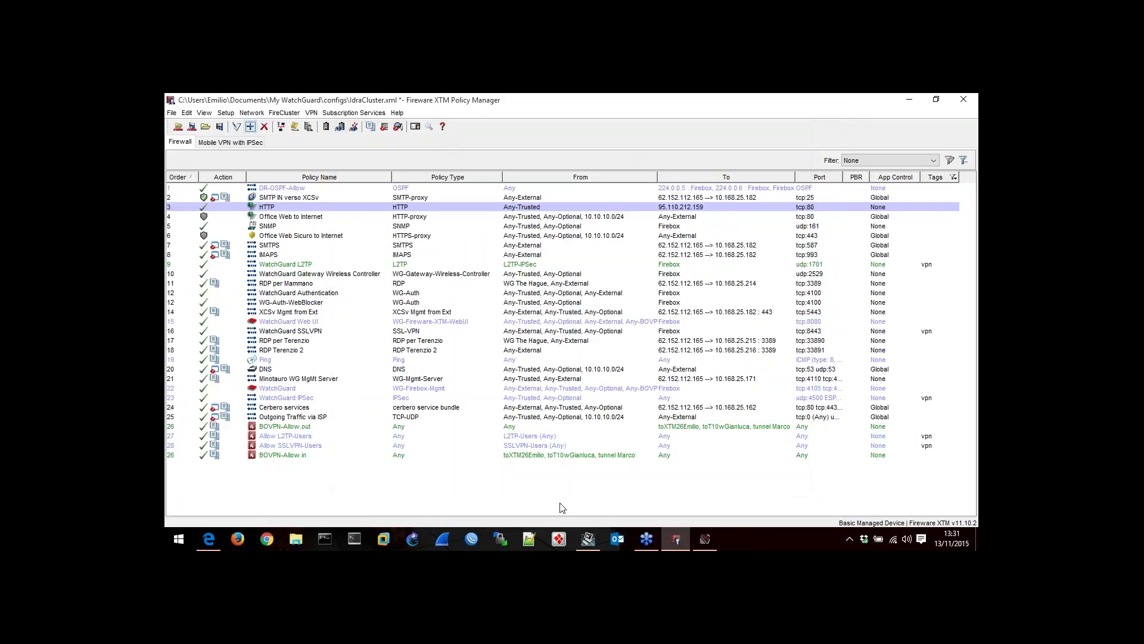
pyautogui.click(707, 544)
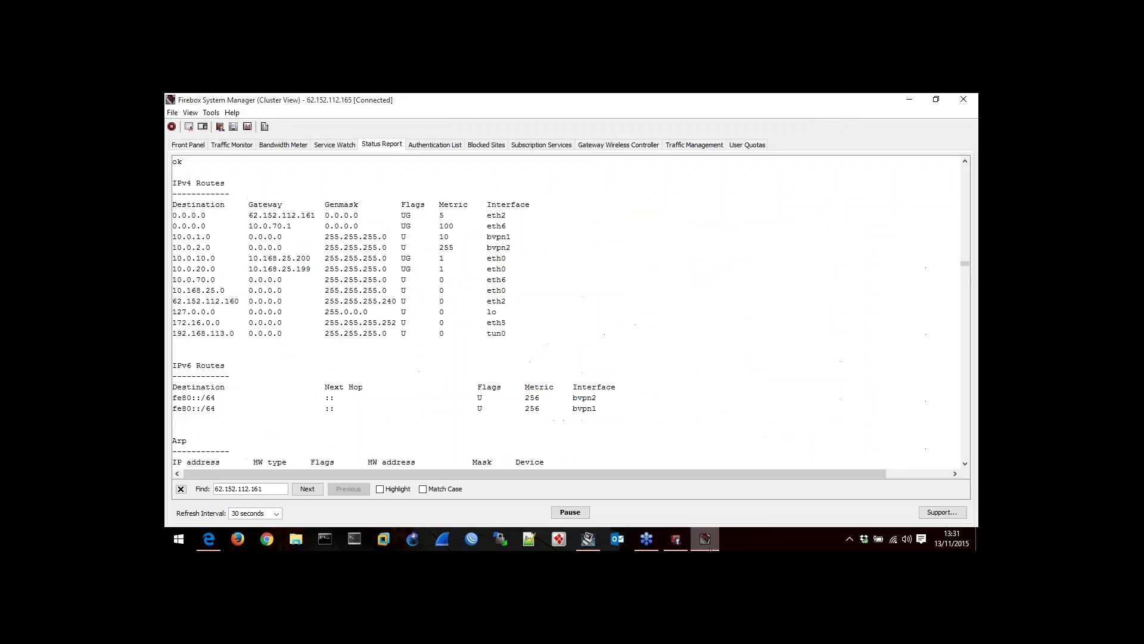
# Switch to Policy Manager and open the bvpn1 BOVPN virtual interface to view its gateway settings and VPN routes.
pyautogui.click(675, 540)
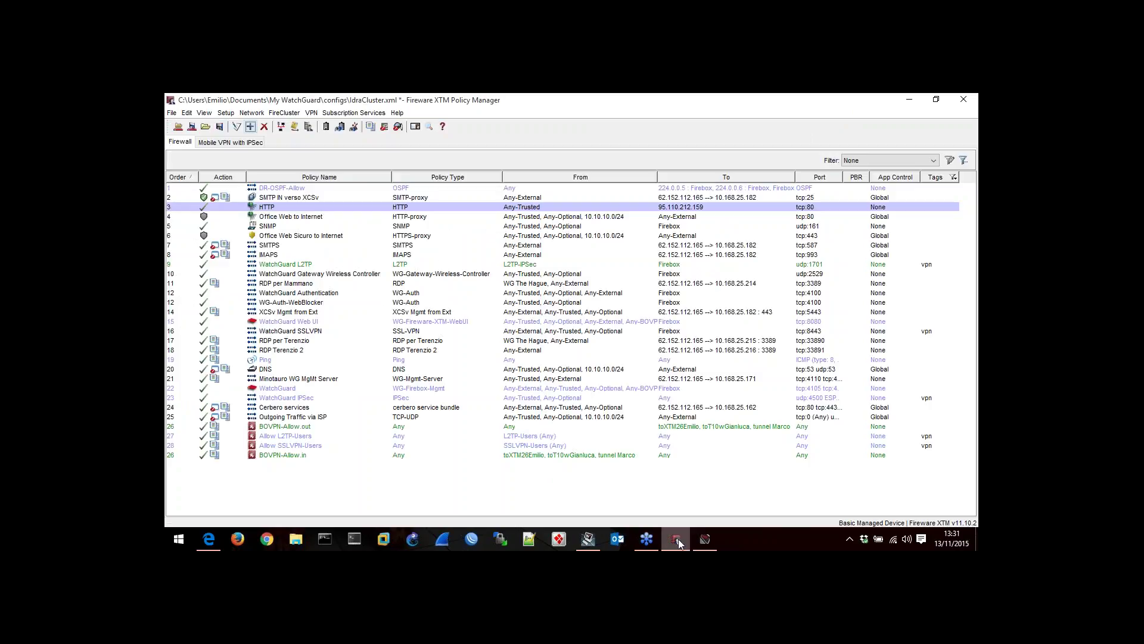
pyautogui.click(310, 113)
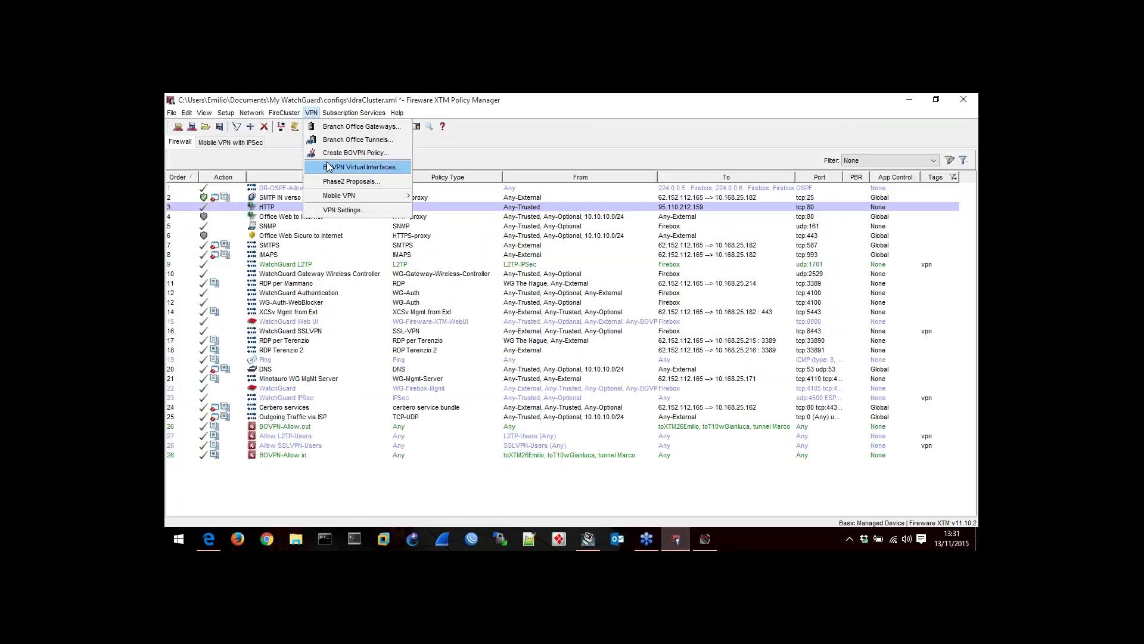
pyautogui.click(327, 167)
pyautogui.doubleClick(500, 239)
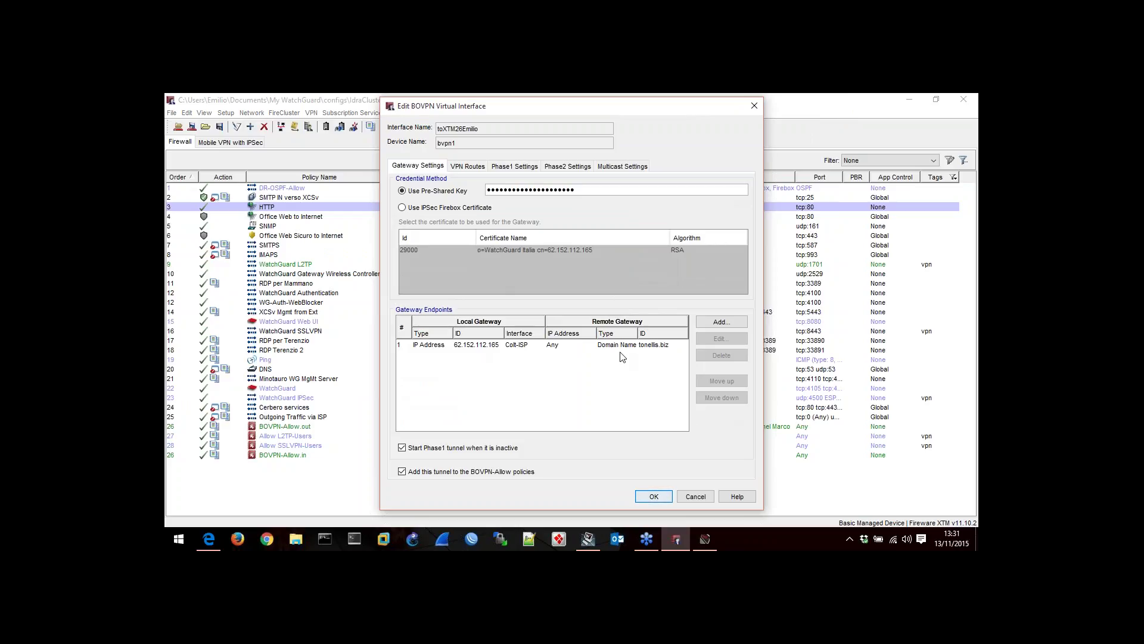
pyautogui.click(470, 167)
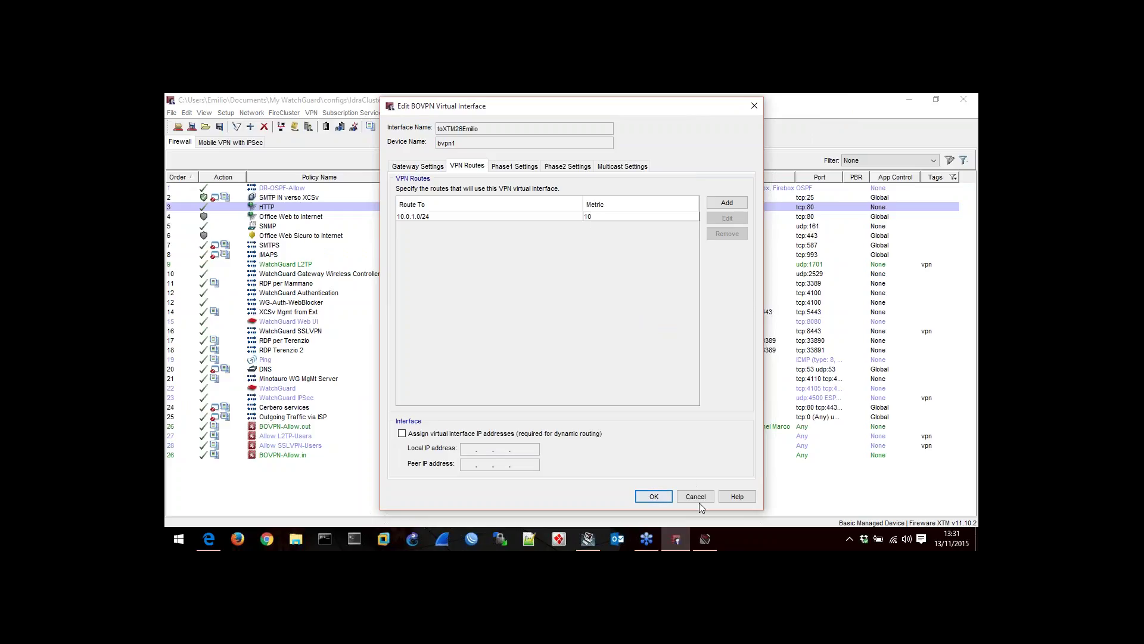
# Compare the bvpn1 VPN route with the route metrics in the Firebox System Manager IPv4 Routes table.
pyautogui.click(705, 539)
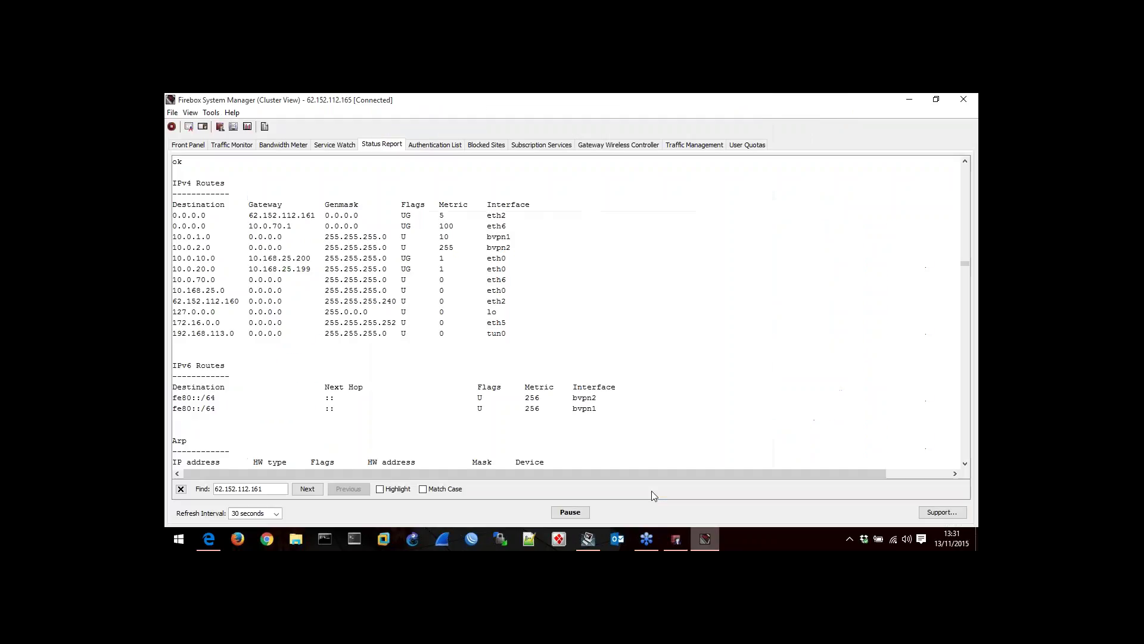
pyautogui.doubleClick(441, 215)
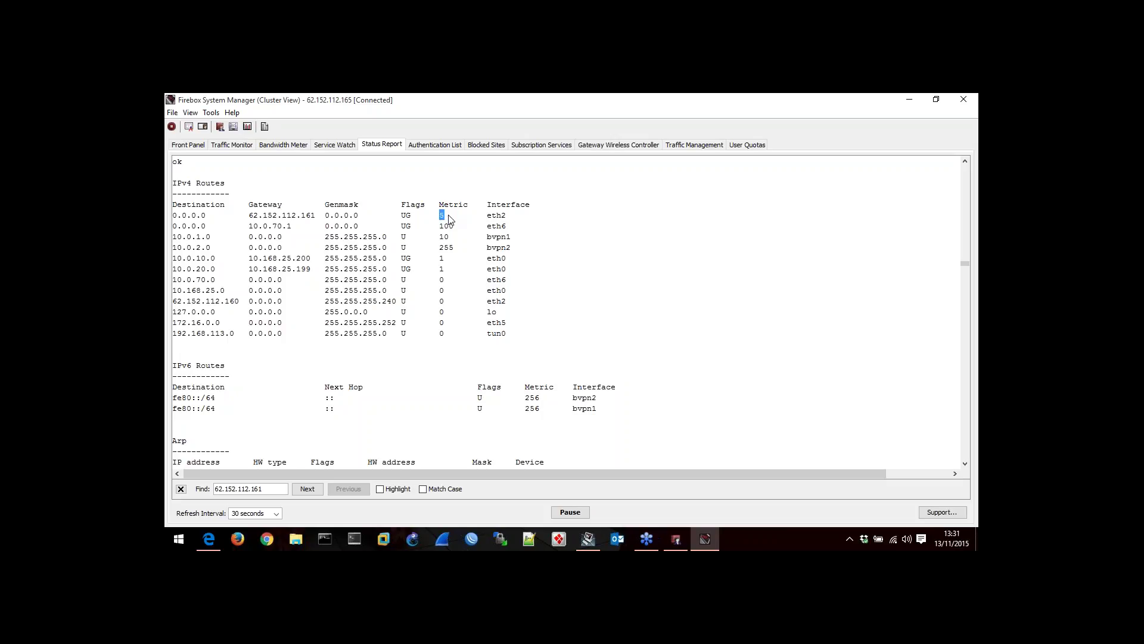
pyautogui.click(705, 543)
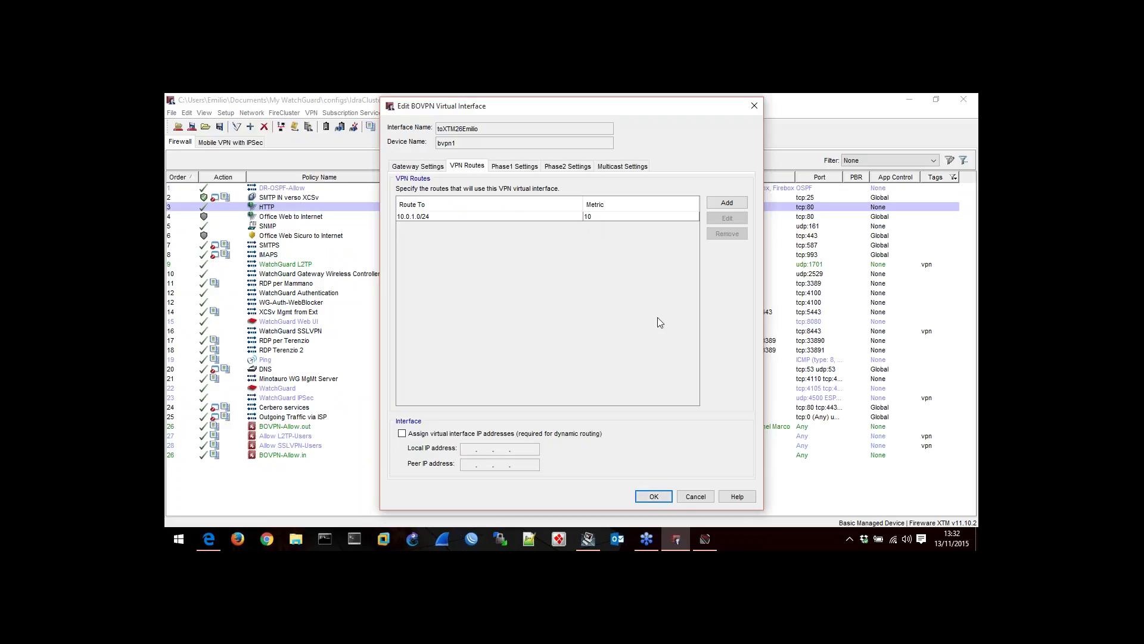
pyautogui.click(706, 540)
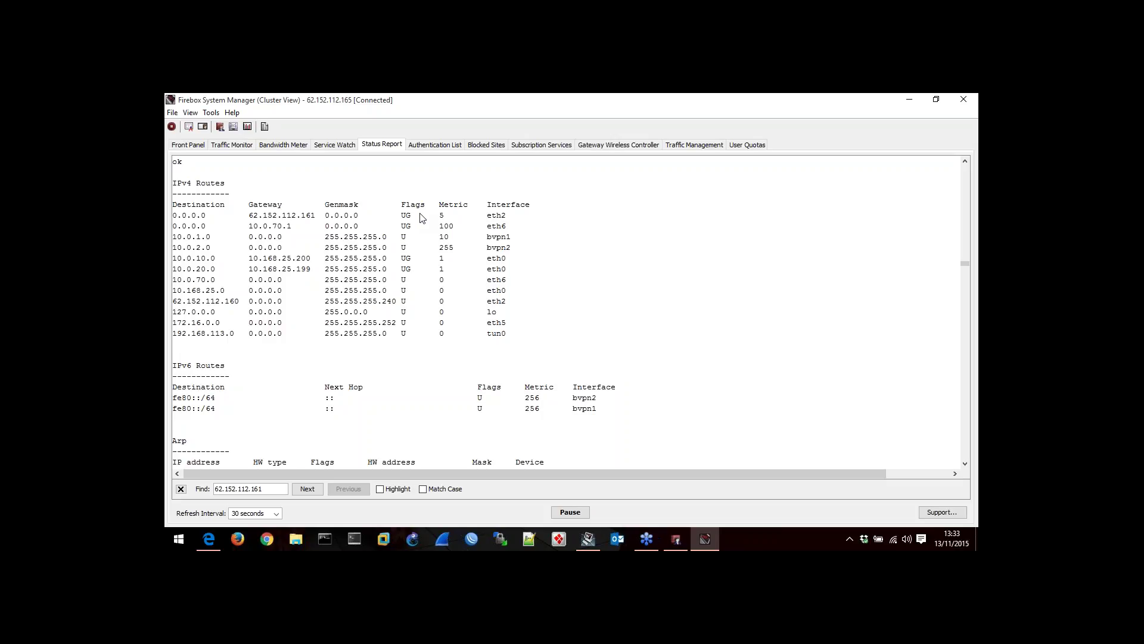
# Return to Policy Manager, cancel the bvpn1 settings and open the VPN routes of the bvpn2 virtual interface.
pyautogui.click(698, 537)
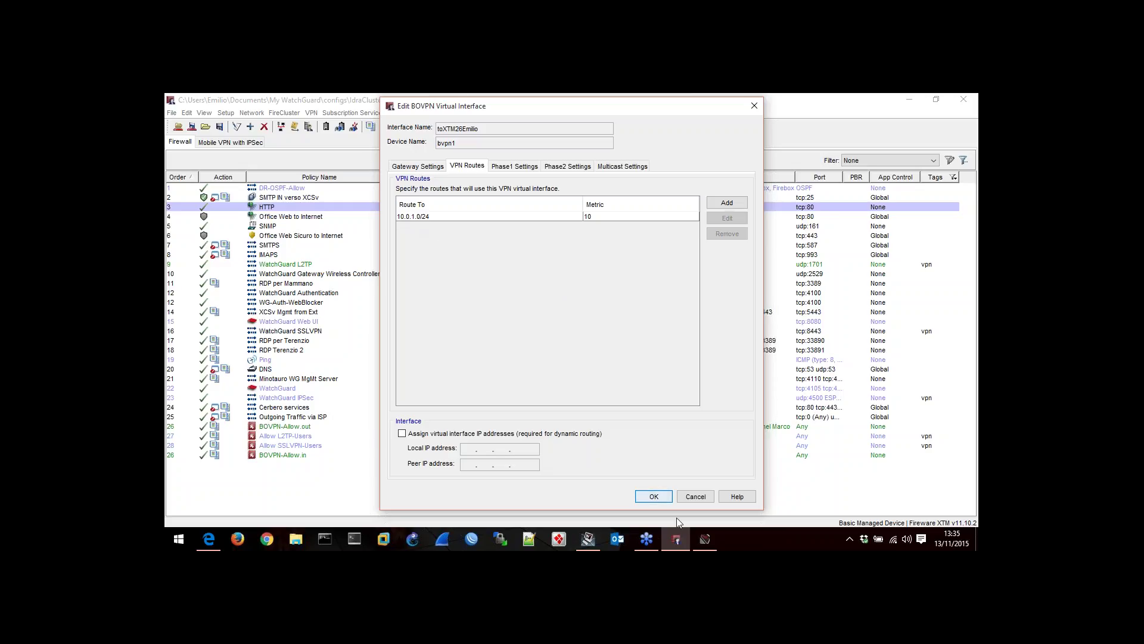
pyautogui.click(690, 499)
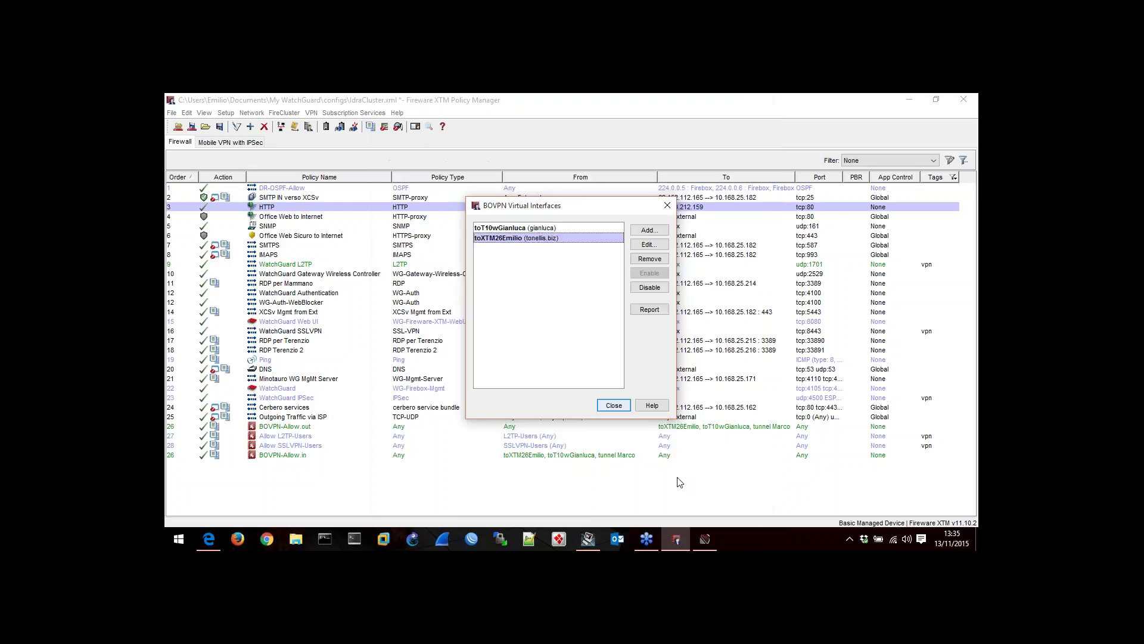
pyautogui.click(499, 229)
pyautogui.doubleClick(499, 229)
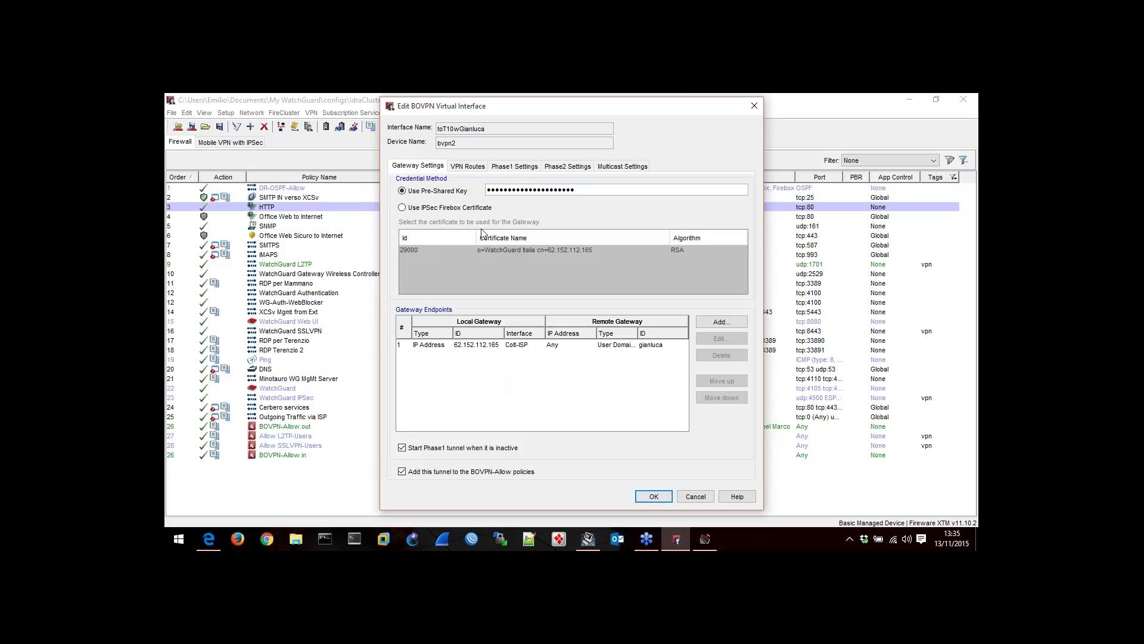
pyautogui.click(462, 167)
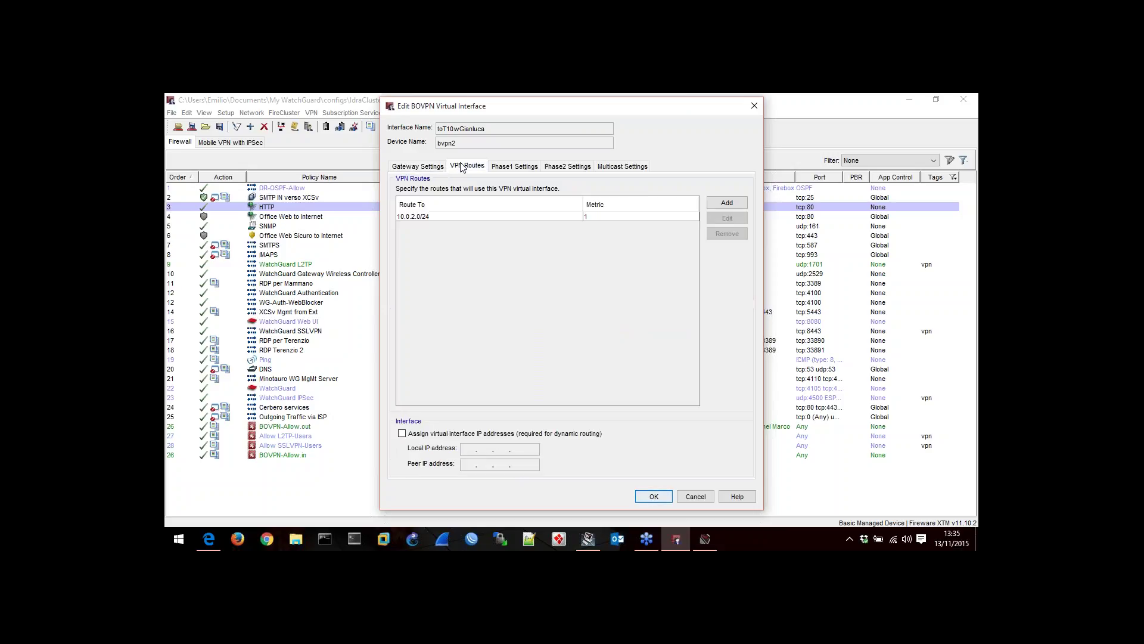
# Try to add a Network IPv4 route to 10.0.1.0/24 with metric 10 on the bvpn2 virtual interface.
pyautogui.click(722, 205)
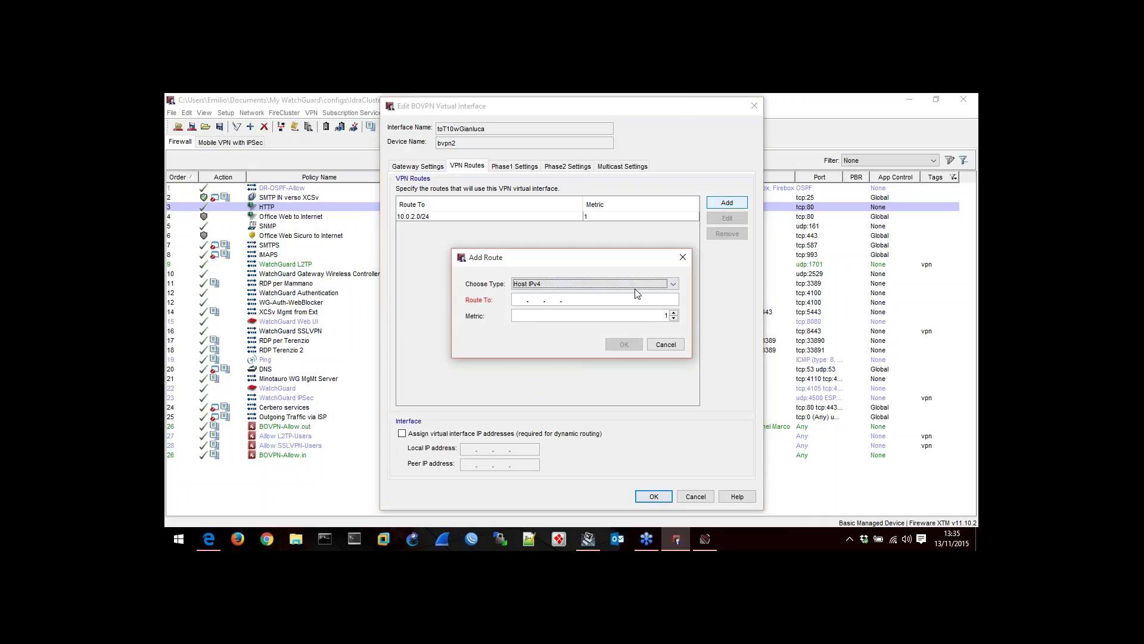
pyautogui.click(602, 285)
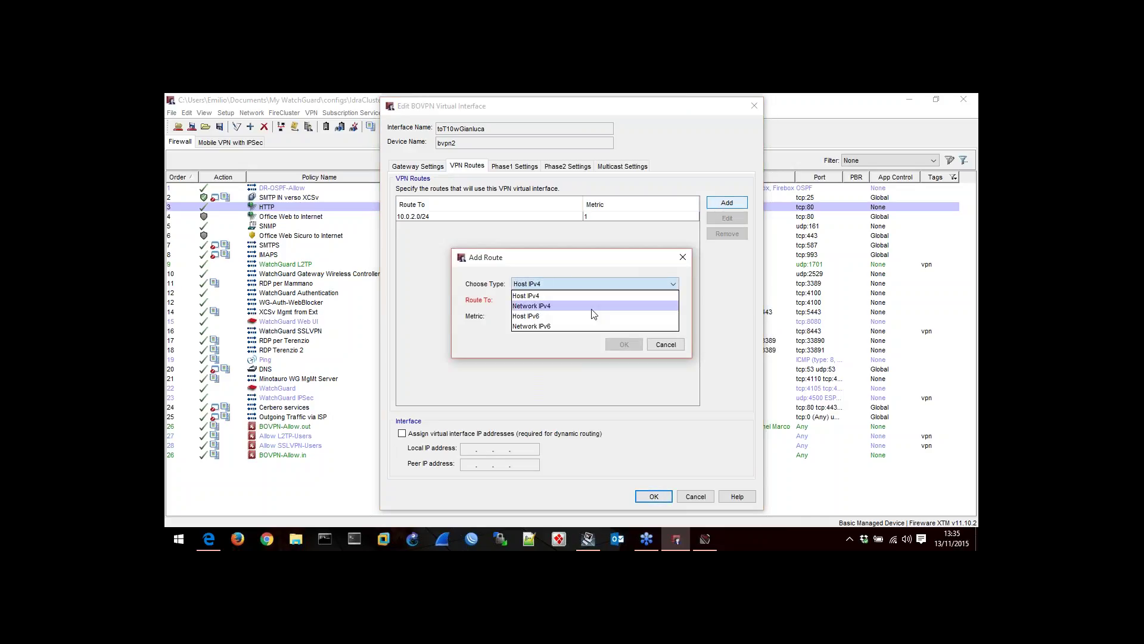
pyautogui.click(591, 307)
pyautogui.click(516, 301)
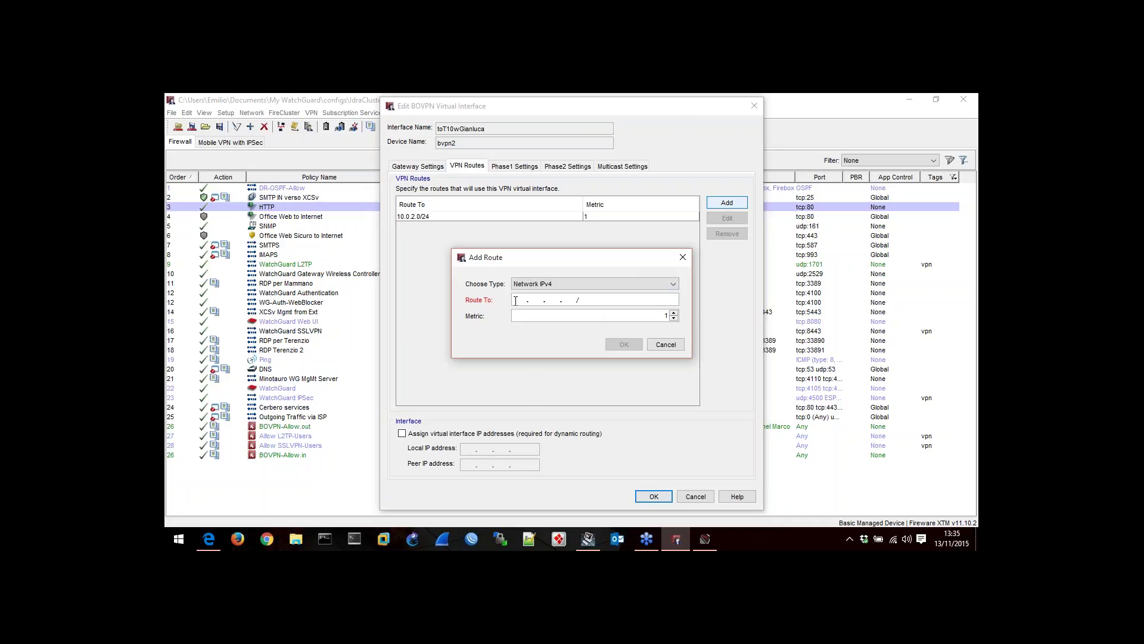
pyautogui.write('10. 0 . 1 . 0 /24')
pyautogui.click(674, 314)
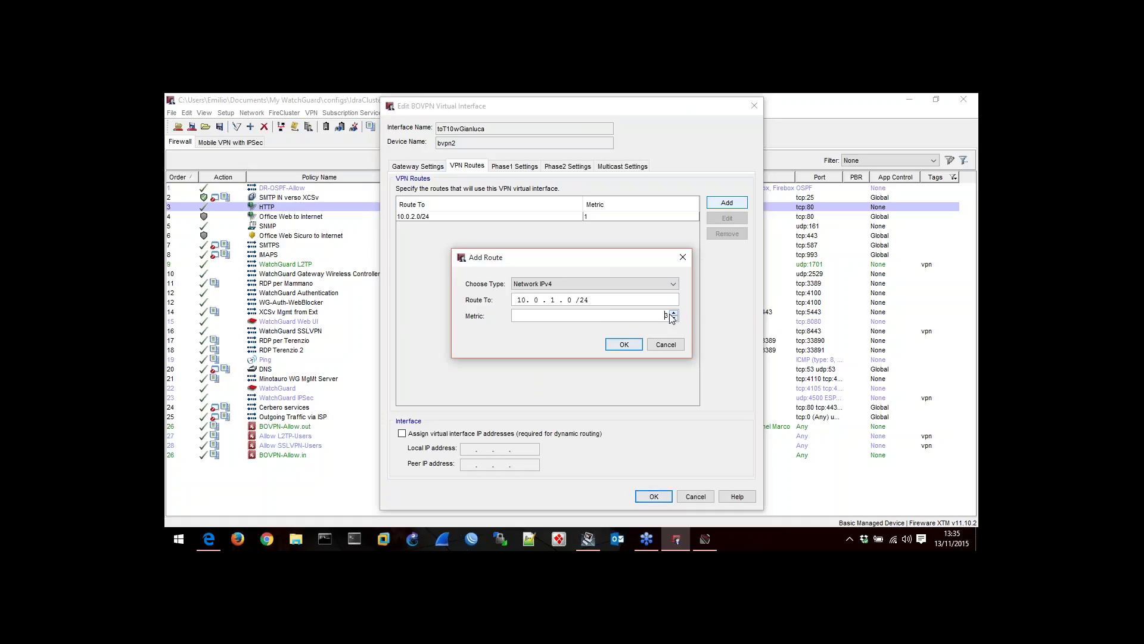
pyautogui.click(674, 314)
pyautogui.moveTo(674, 314); pyautogui.dragTo(674, 314)
pyautogui.click(615, 346)
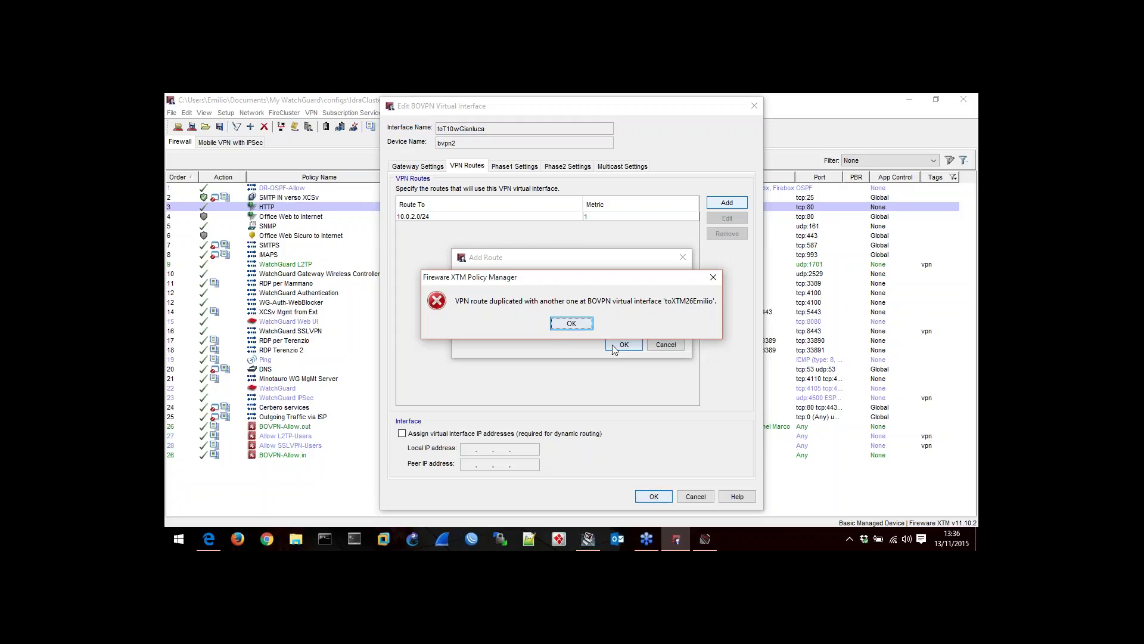
pyautogui.press('Return')
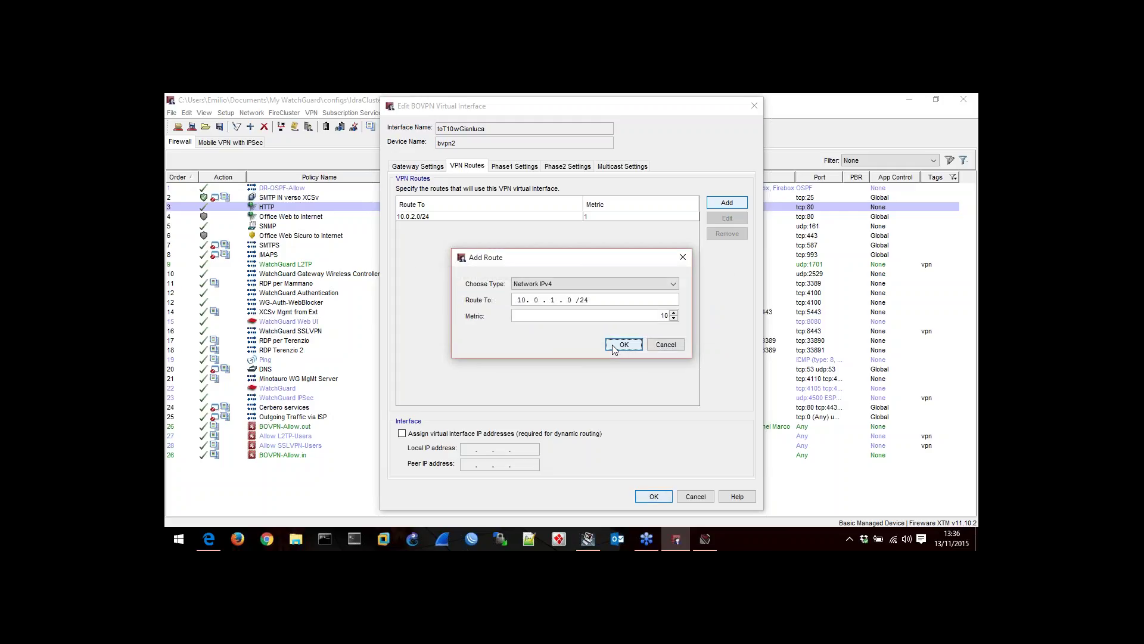
pyautogui.click(660, 345)
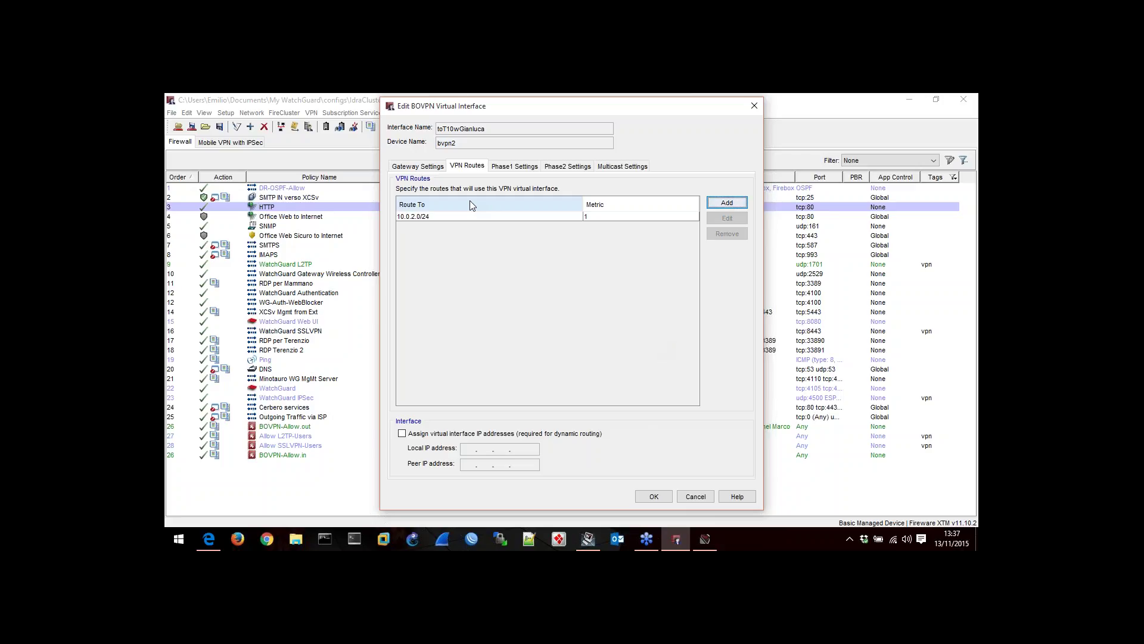
# Close the BOVPN virtual interface dialogs and view the configured static network routes.
pyautogui.press('Return')
pyautogui.press('Return')
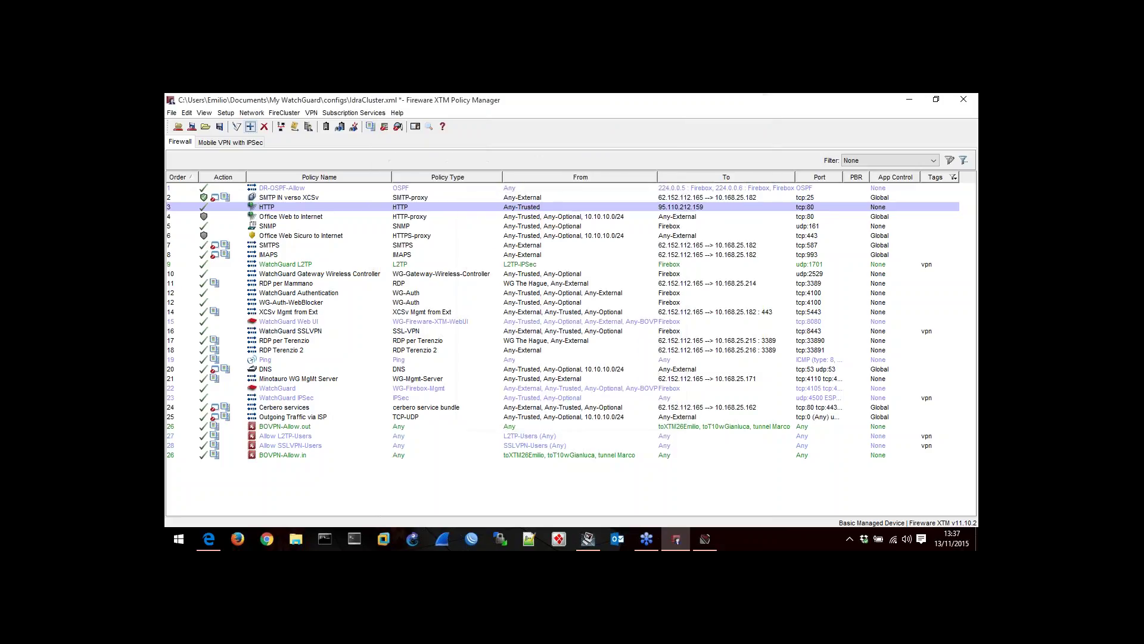
pyautogui.click(311, 112)
pyautogui.moveTo(251, 112)
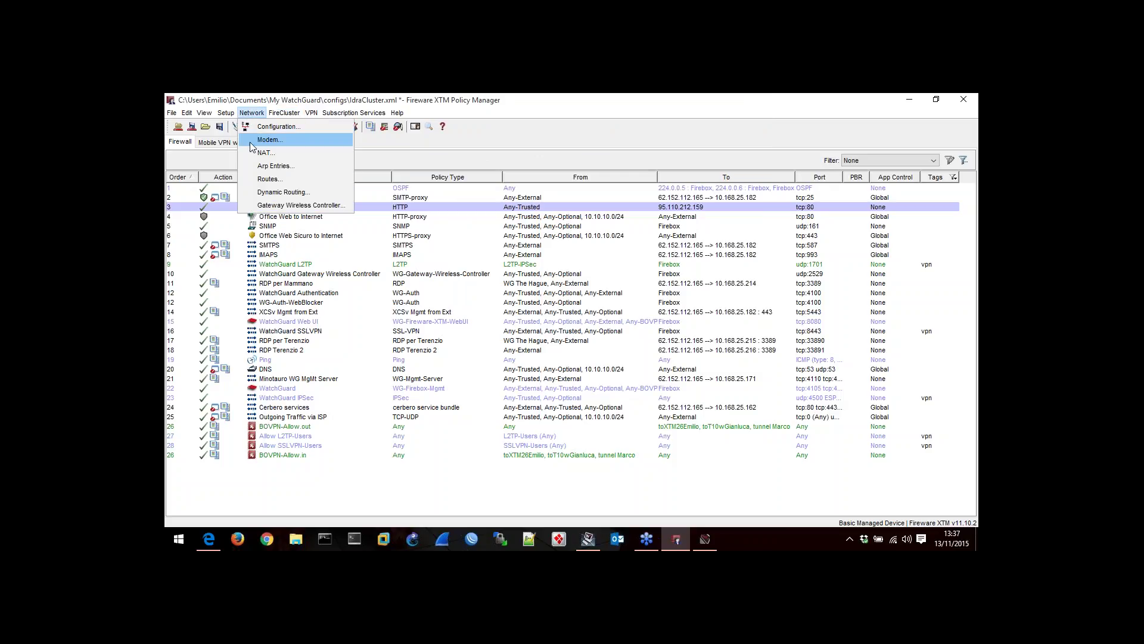
pyautogui.click(256, 180)
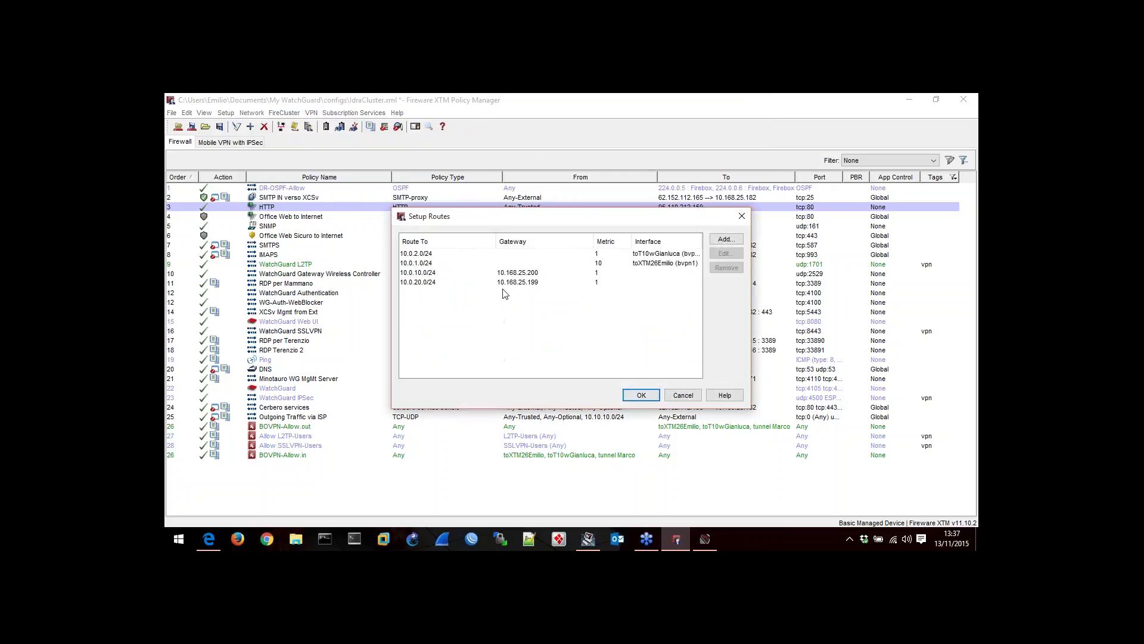
pyautogui.press('Return')
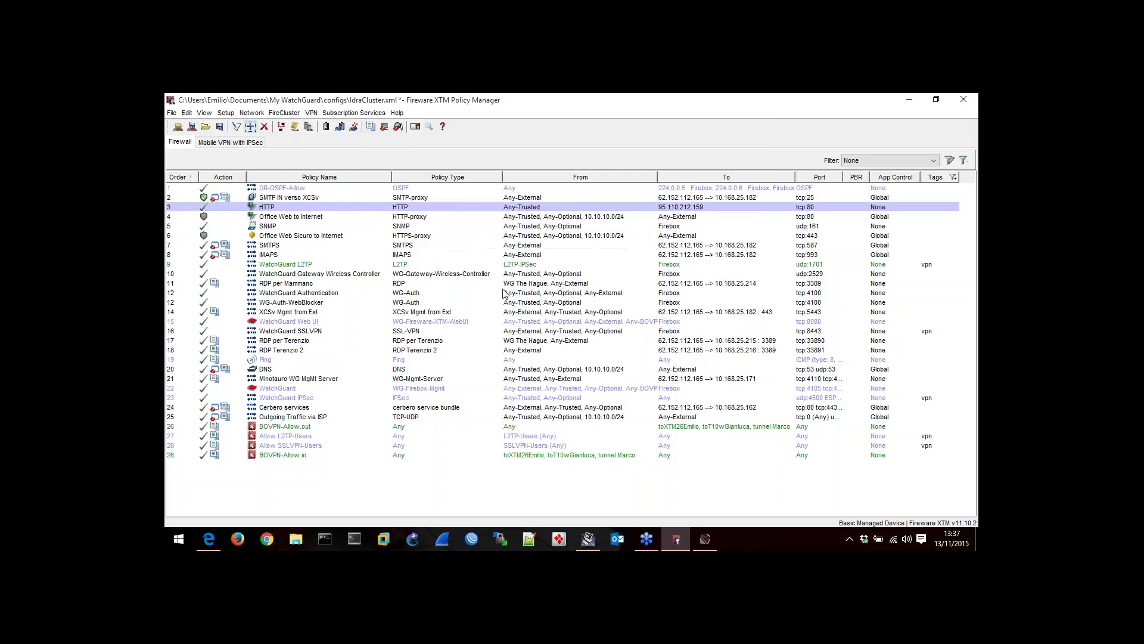
# Open the dynamic routing setup and view the OSPF configuration.
pyautogui.click(252, 114)
pyautogui.click(262, 192)
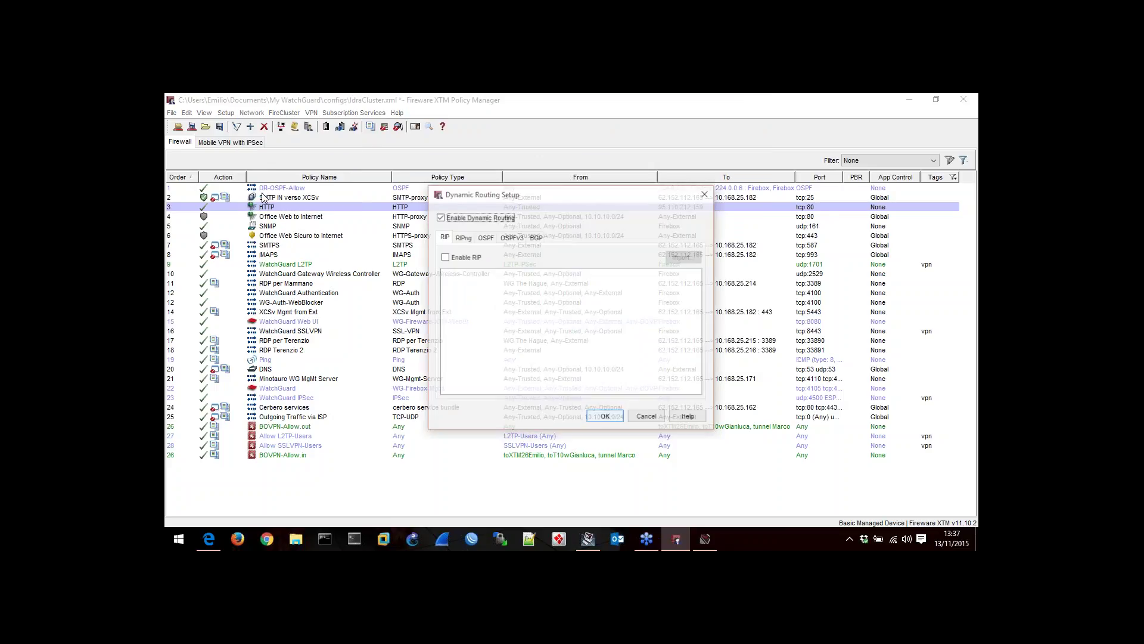
pyautogui.click(485, 237)
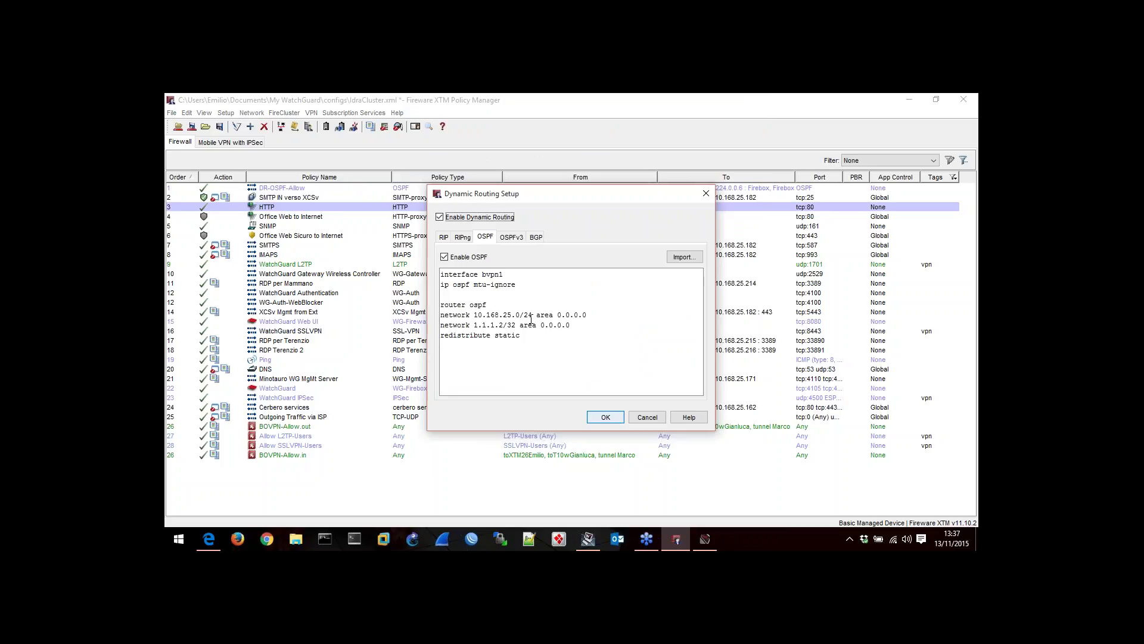
# Start another network line in the OSPF configuration, remove it, highlight the 1.1.1.2/32 network and cancel the dynamic routing setup.
pyautogui.click(574, 326)
pyautogui.press('Return')
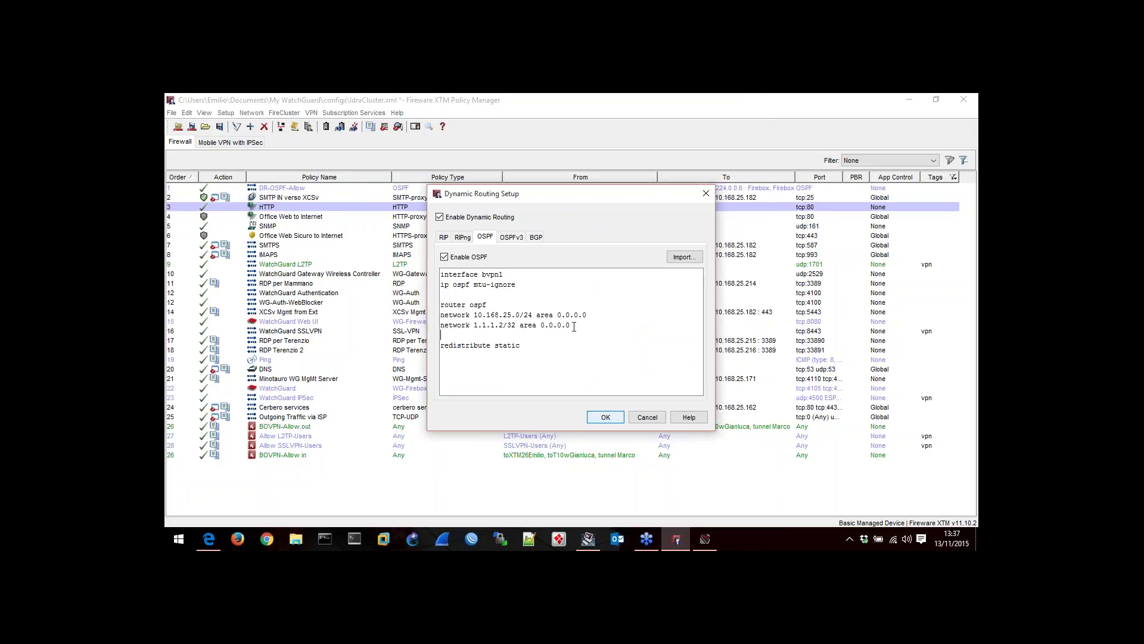
pyautogui.write('netwo')
pyautogui.press('BackSpace')
pyautogui.press('BackSpace')
pyautogui.press('BackSpace')
pyautogui.press('BackSpace')
pyautogui.press('BackSpace')
pyautogui.press('BackSpace')
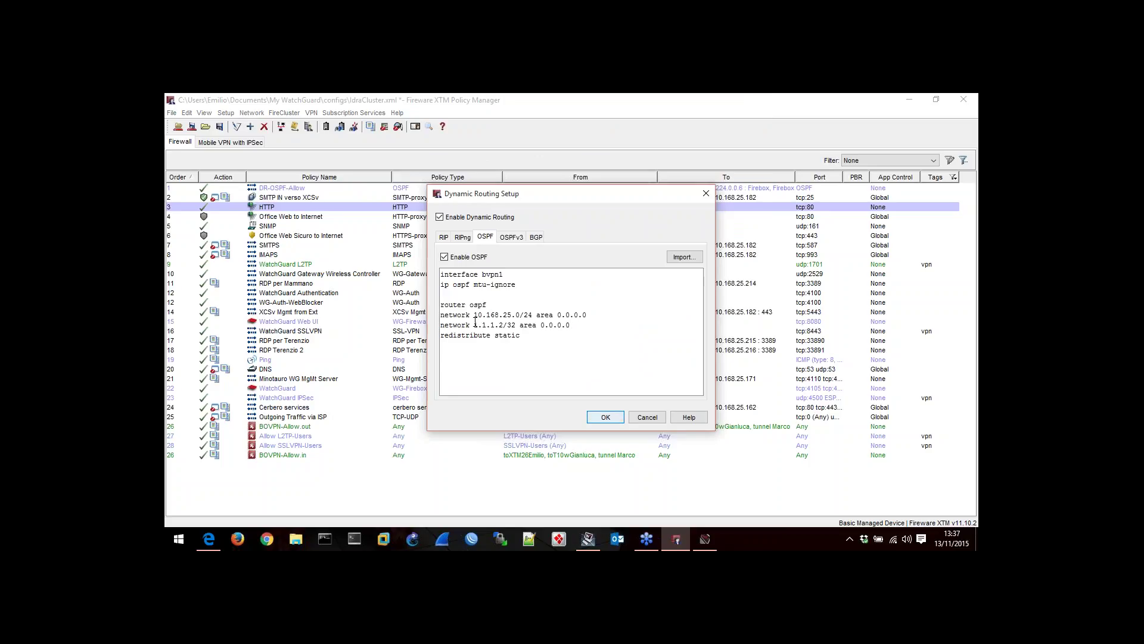
pyautogui.moveTo(475, 324); pyautogui.dragTo(516, 325)
pyautogui.click(647, 417)
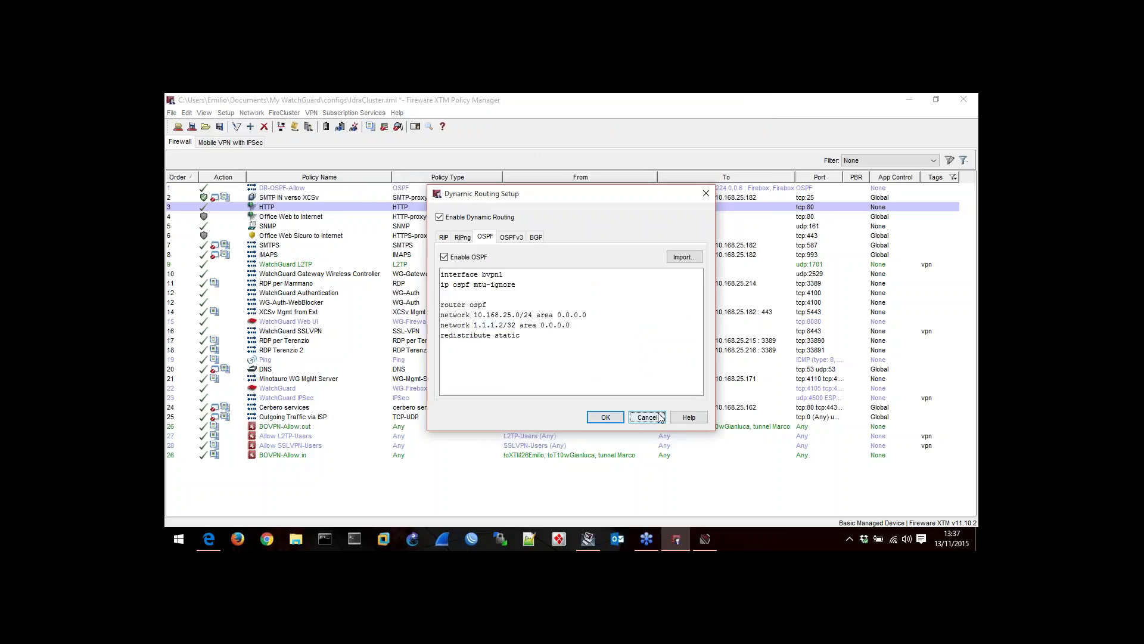
# Reopen the bvpn1 BOVPN virtual interface for editing and show its VPN routes.
pyautogui.click(311, 113)
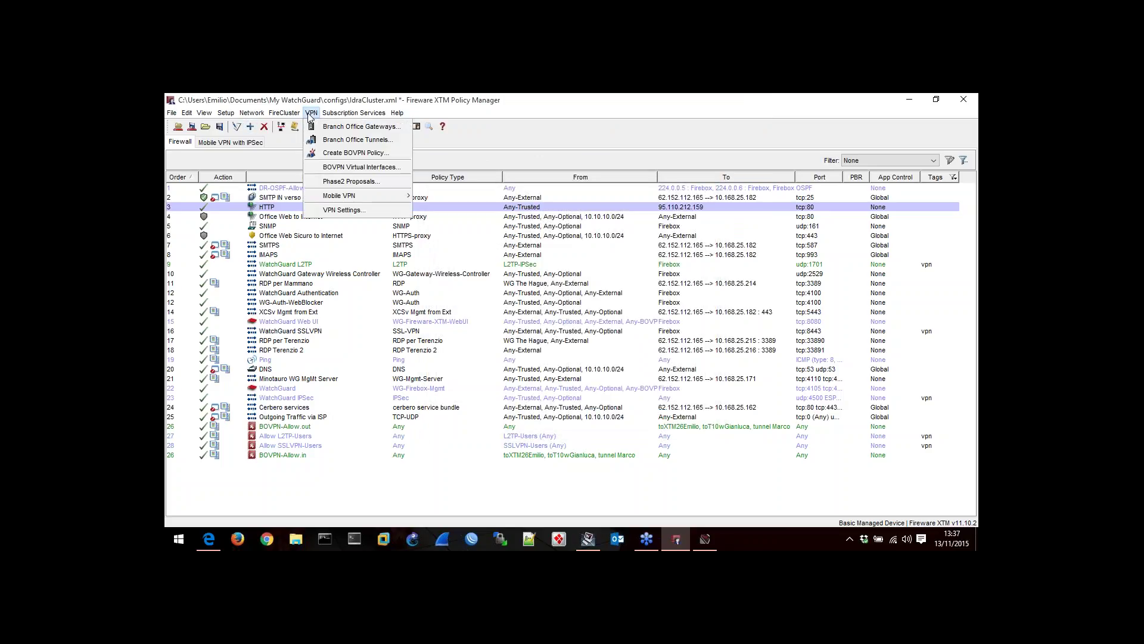
pyautogui.click(320, 164)
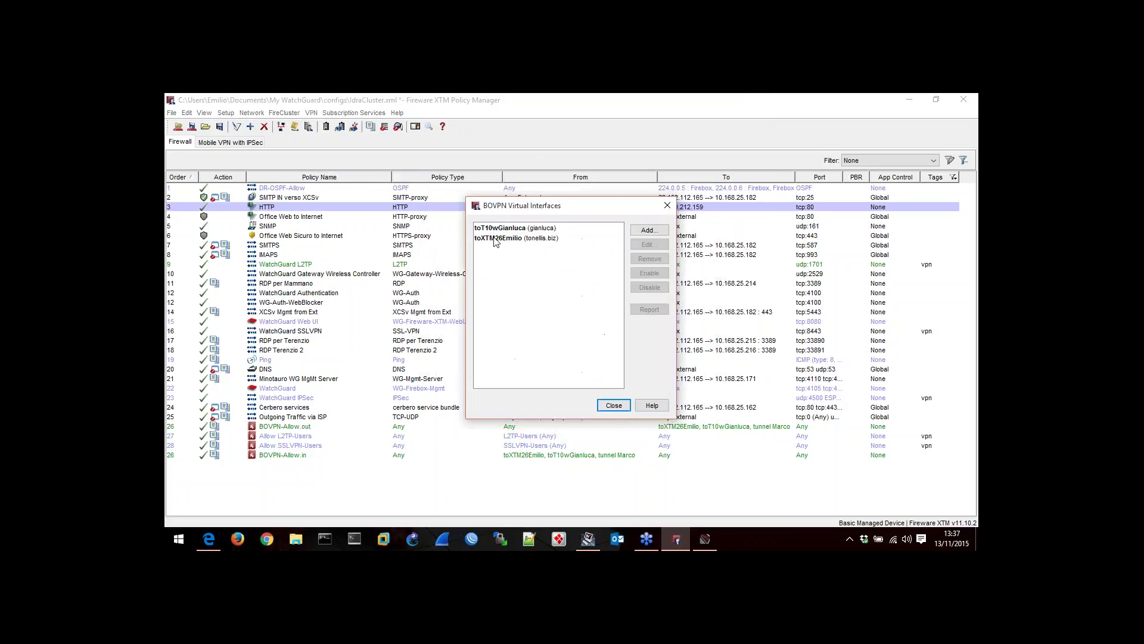
pyautogui.click(511, 245)
pyautogui.doubleClick(511, 241)
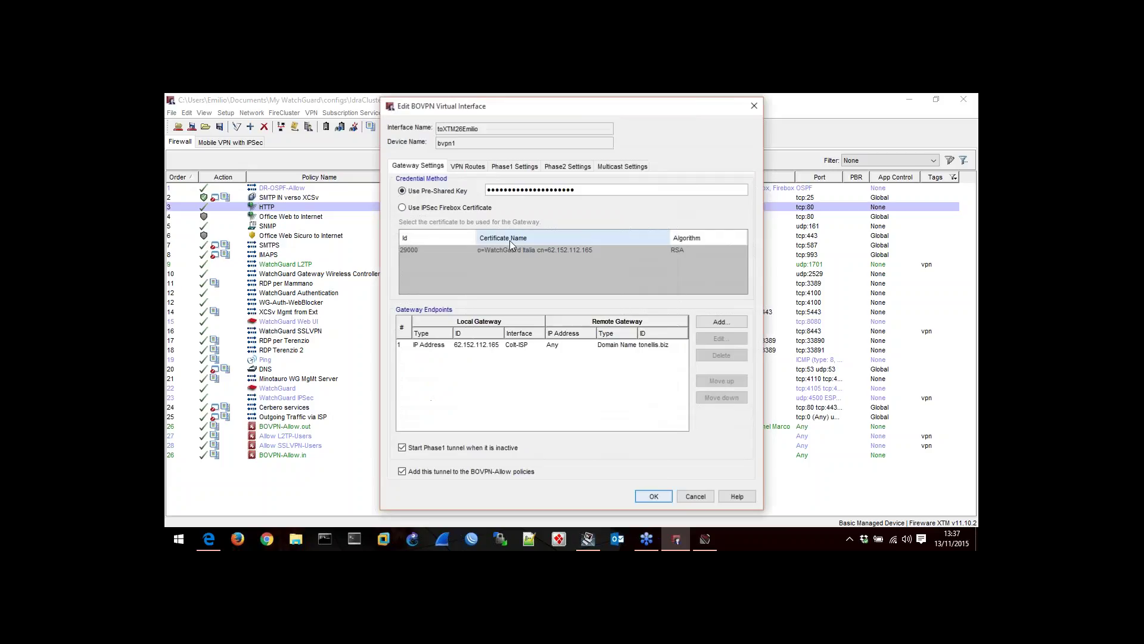
pyautogui.click(501, 168)
pyautogui.click(471, 167)
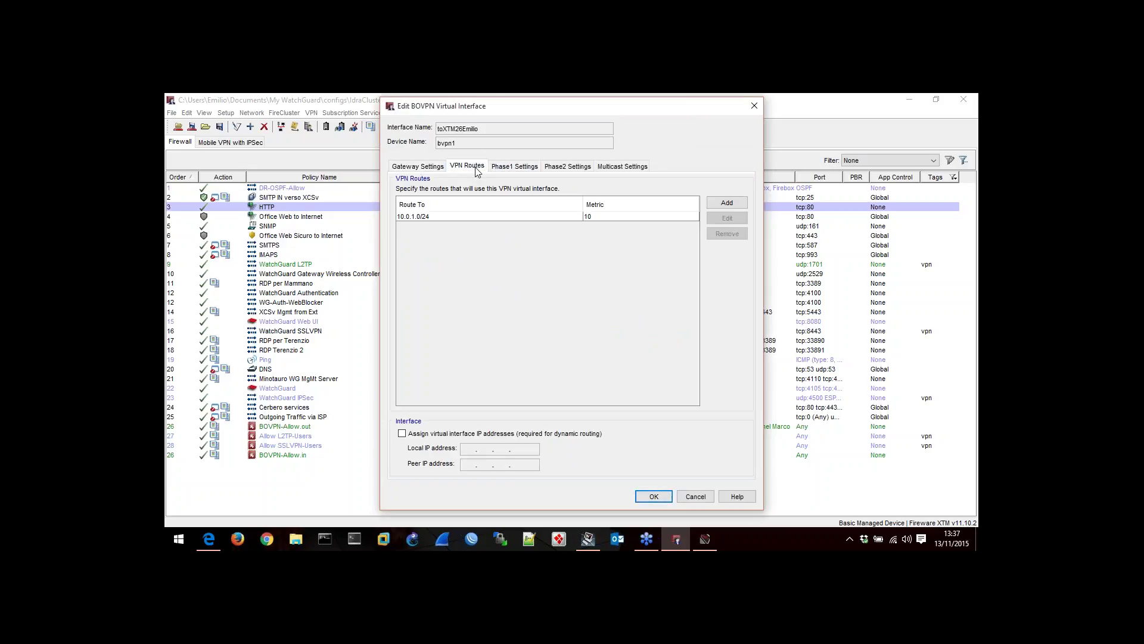
# Enable virtual interface IP address assignment for bvpn1, with local address 1.1.1.1 and peer address 1.1.1.2.
pyautogui.click(402, 434)
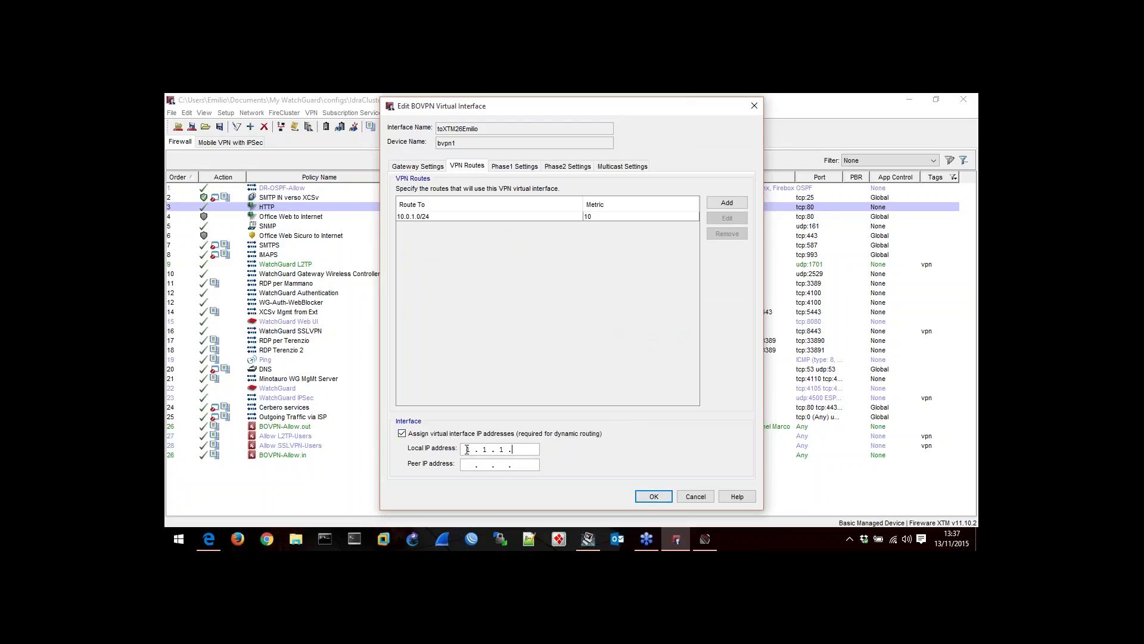
pyautogui.write('1.1.1')
pyautogui.press('capslock')
pyautogui.press('capslock')
pyautogui.press('Tab')
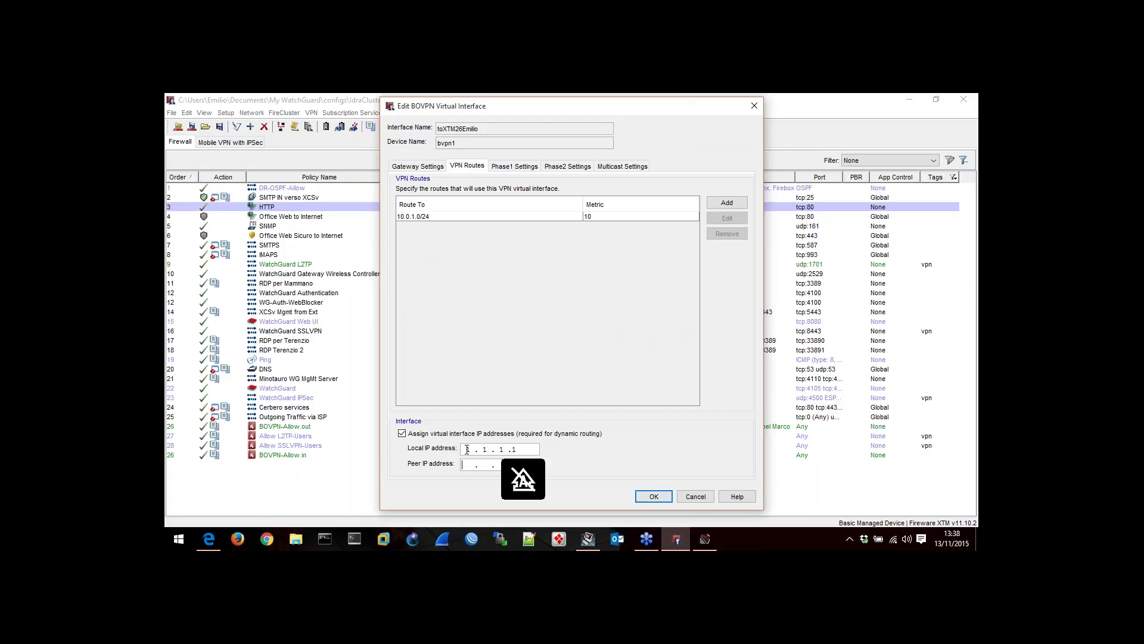
pyautogui.write('1 . 1 . 1 .2')
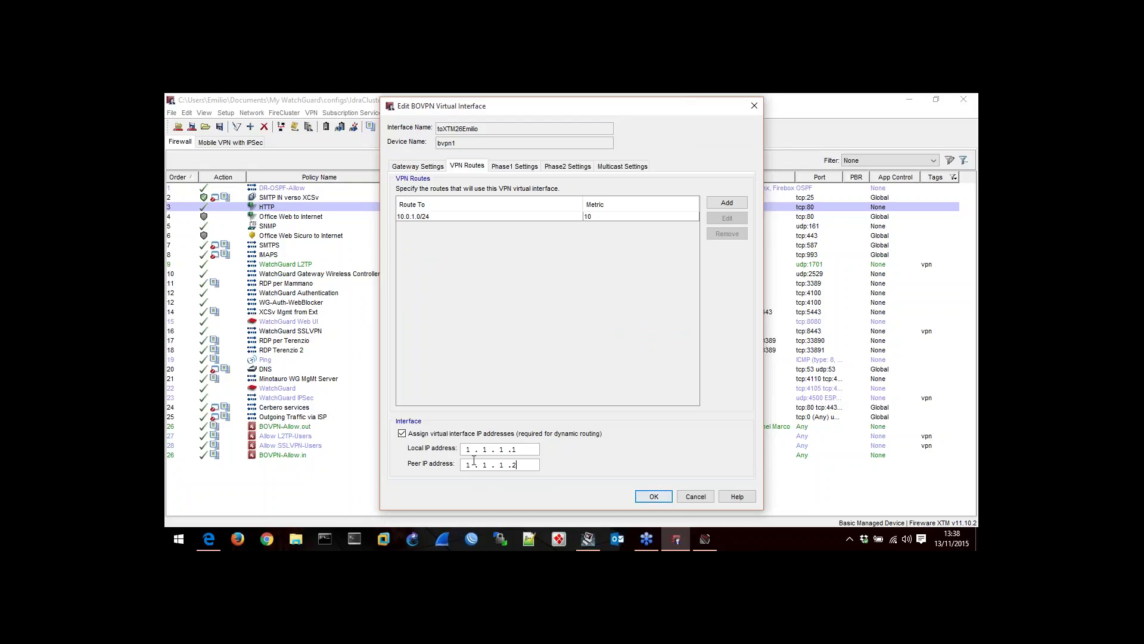
# Re-enter the last octet of bvpn1's local and peer IP addresses as 2, save the interface and close the virtual interface list.
pyautogui.click(523, 452)
pyautogui.click(530, 451)
pyautogui.press('BackSpace')
pyautogui.write('2')
pyautogui.click(522, 462)
pyautogui.click(521, 462)
pyautogui.press('BackSpace')
pyautogui.press('BackSpace')
pyautogui.write('2')
pyautogui.press('Return')
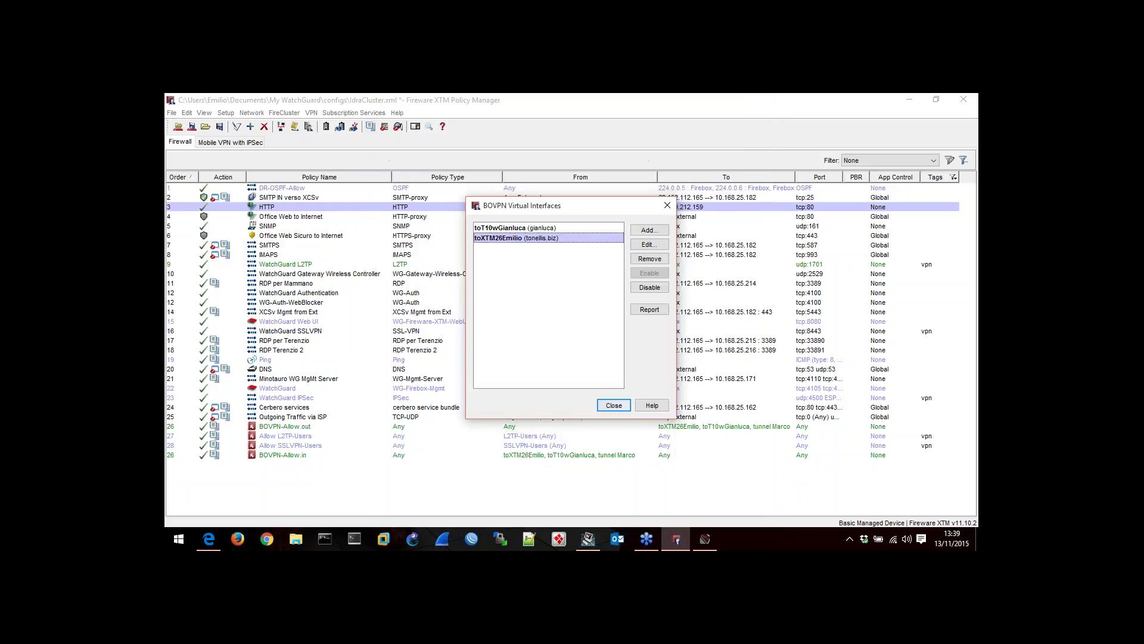
pyautogui.click(614, 405)
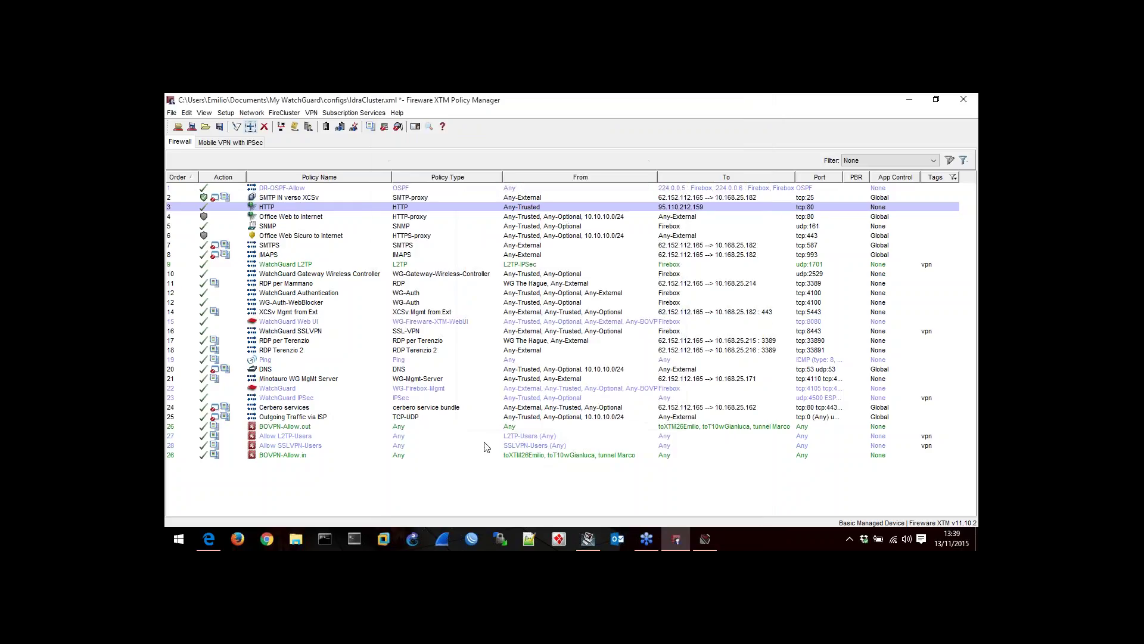
# Open the OSPF configuration in the dynamic routing setup, highlight the 1.1.1.2/32 network line and accept the setup.
pyautogui.click(311, 113)
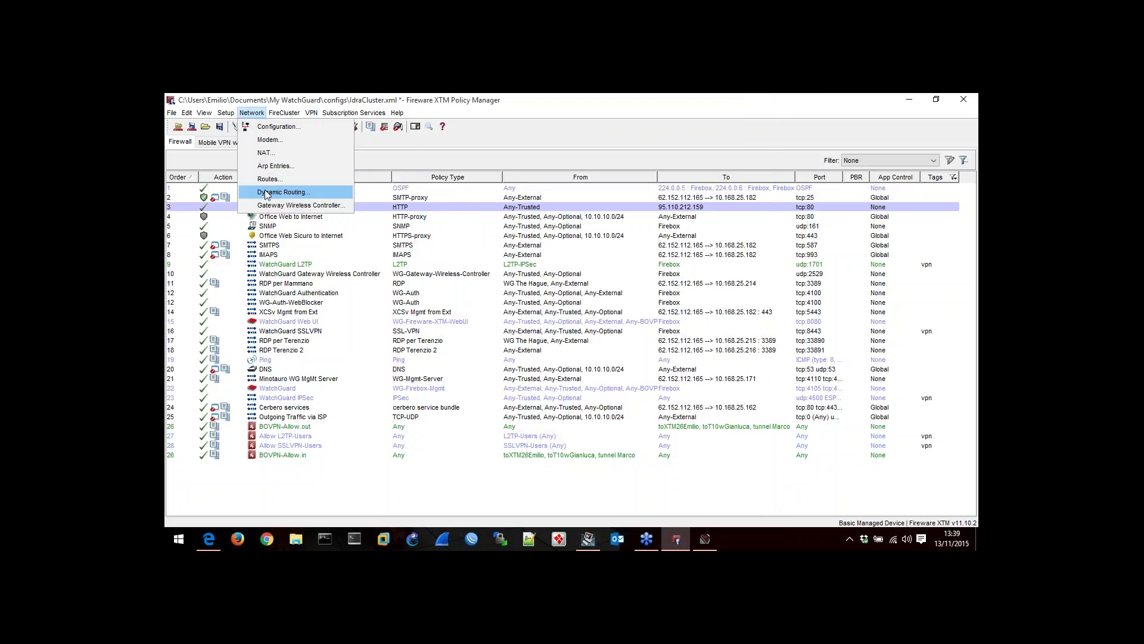
pyautogui.click(267, 192)
pyautogui.click(486, 238)
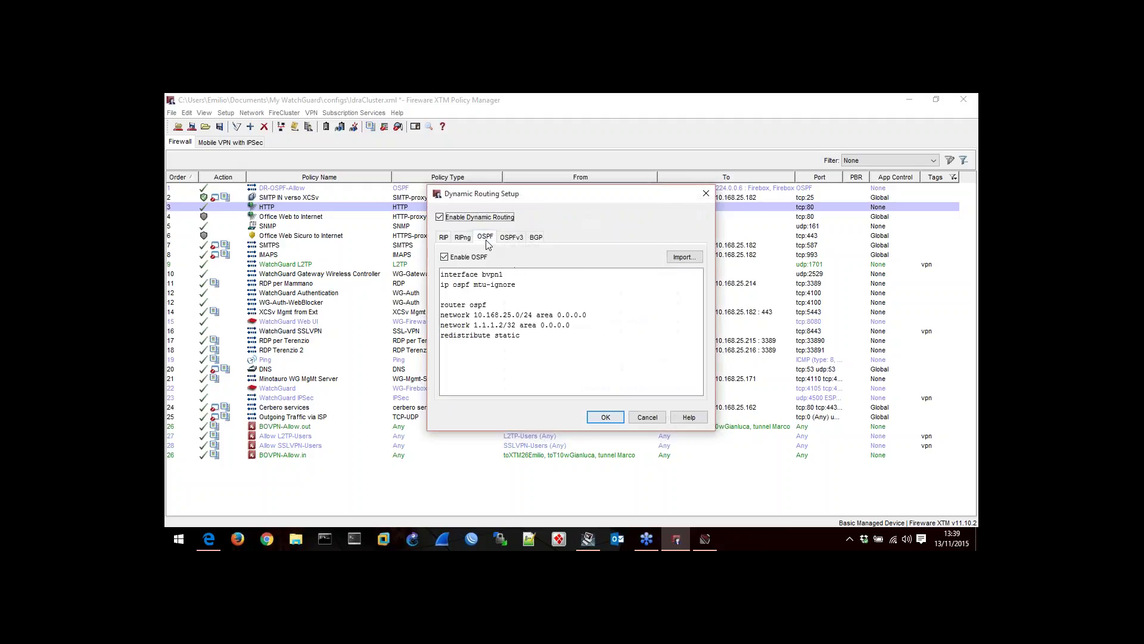
pyautogui.moveTo(572, 328); pyautogui.dragTo(435, 325)
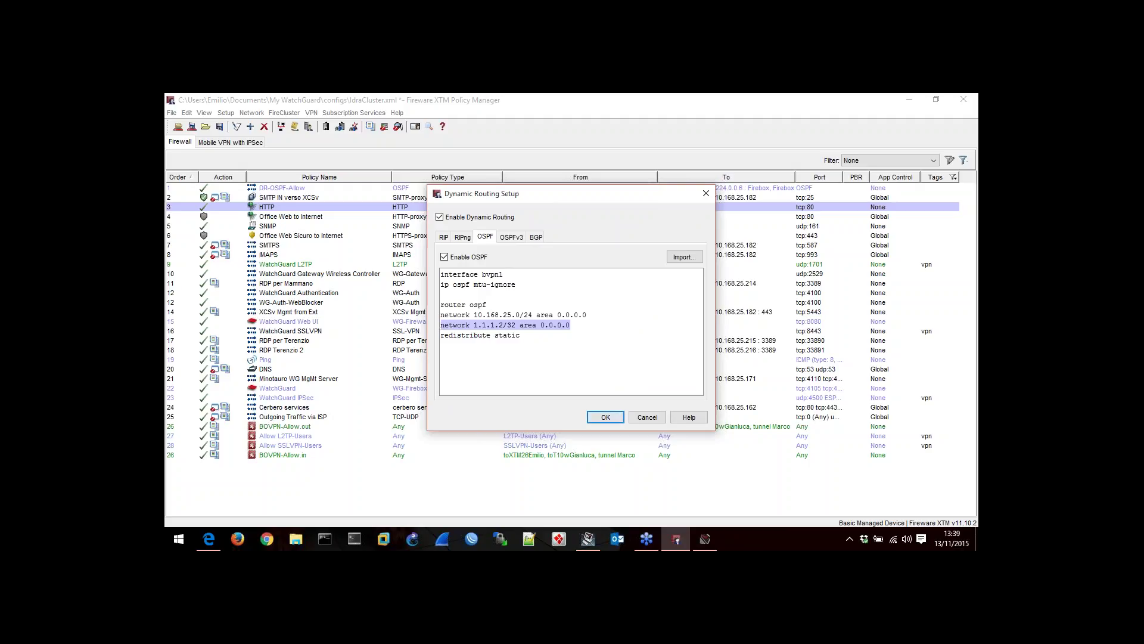
pyautogui.press('Return')
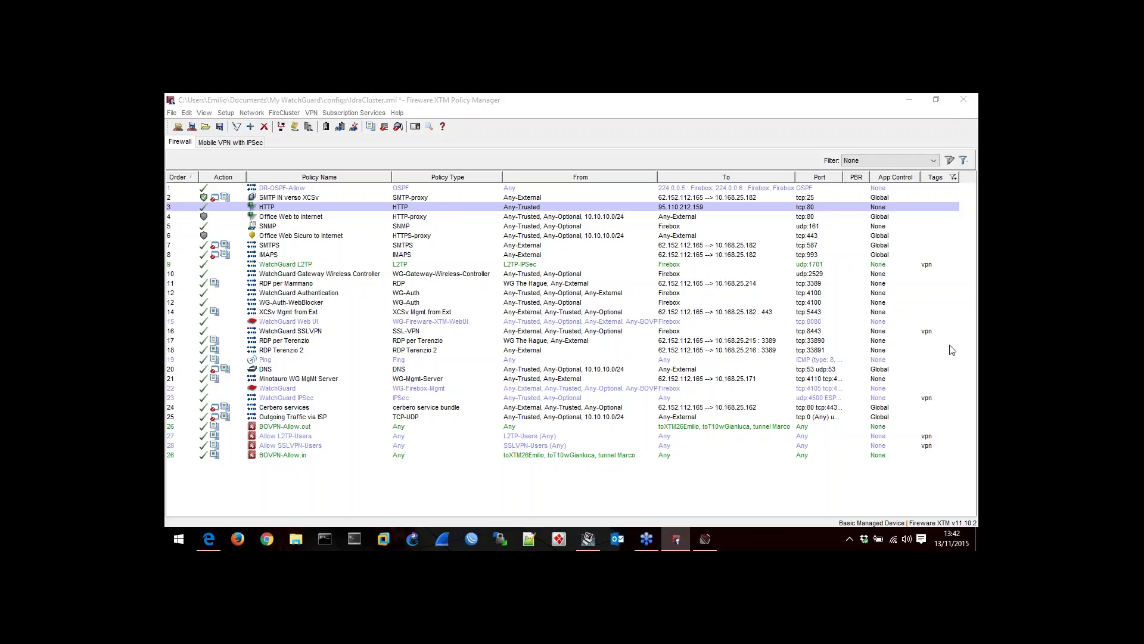
# Start a new HTTP-proxy policy, enable policy-based routing to view its outbound interface choices, and cancel the policy.
pyautogui.click(808, 125)
pyautogui.click(251, 127)
pyautogui.click(459, 191)
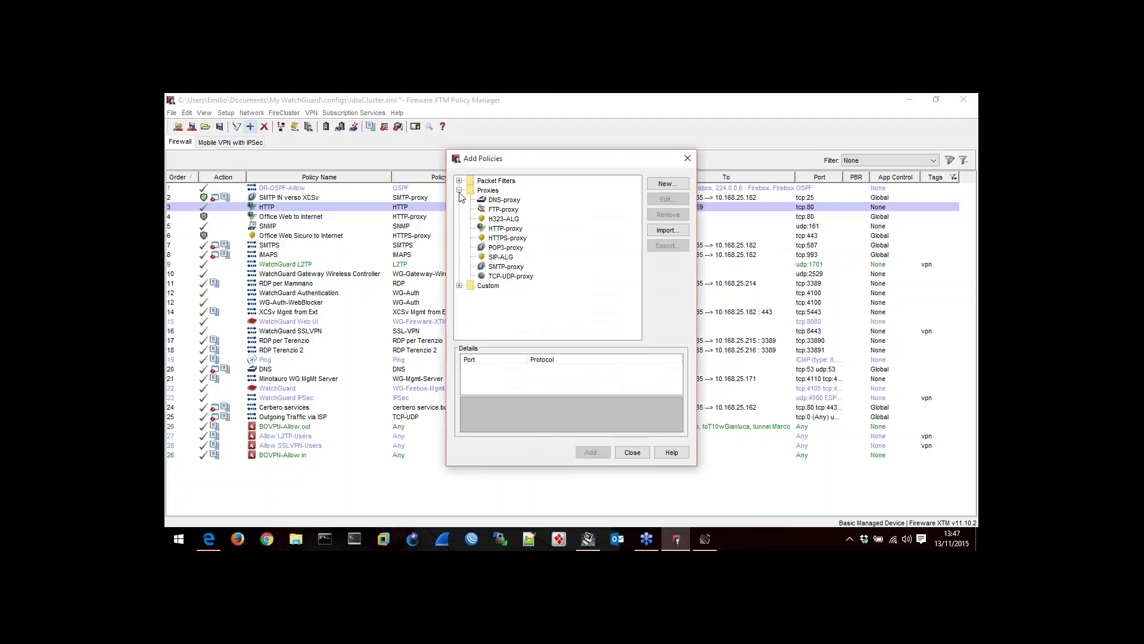
pyautogui.doubleClick(504, 229)
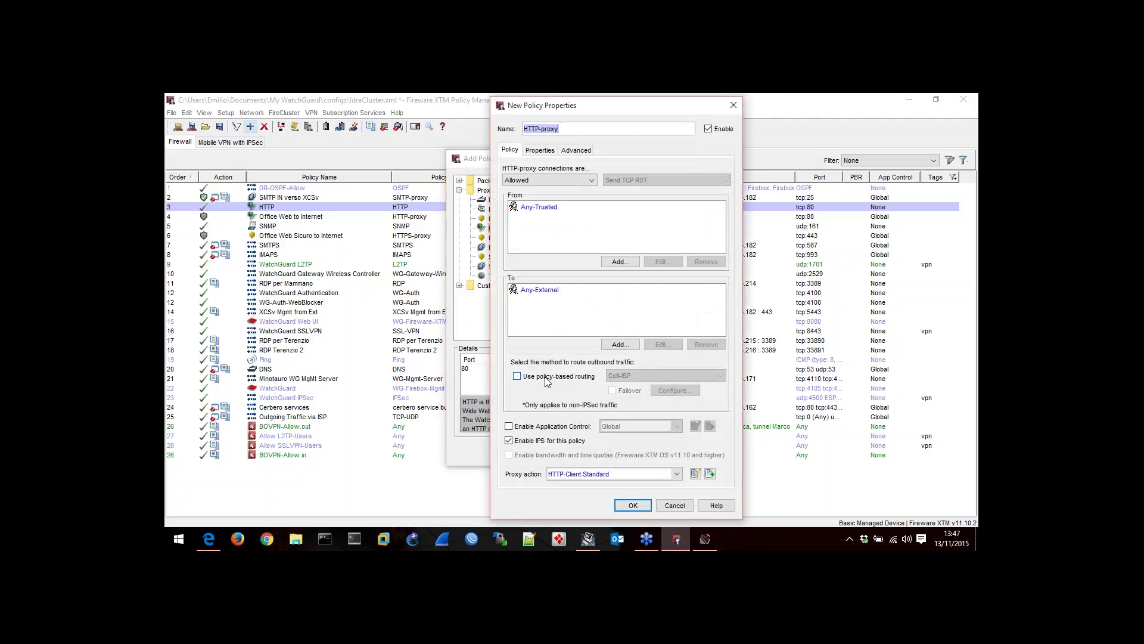
pyautogui.click(547, 377)
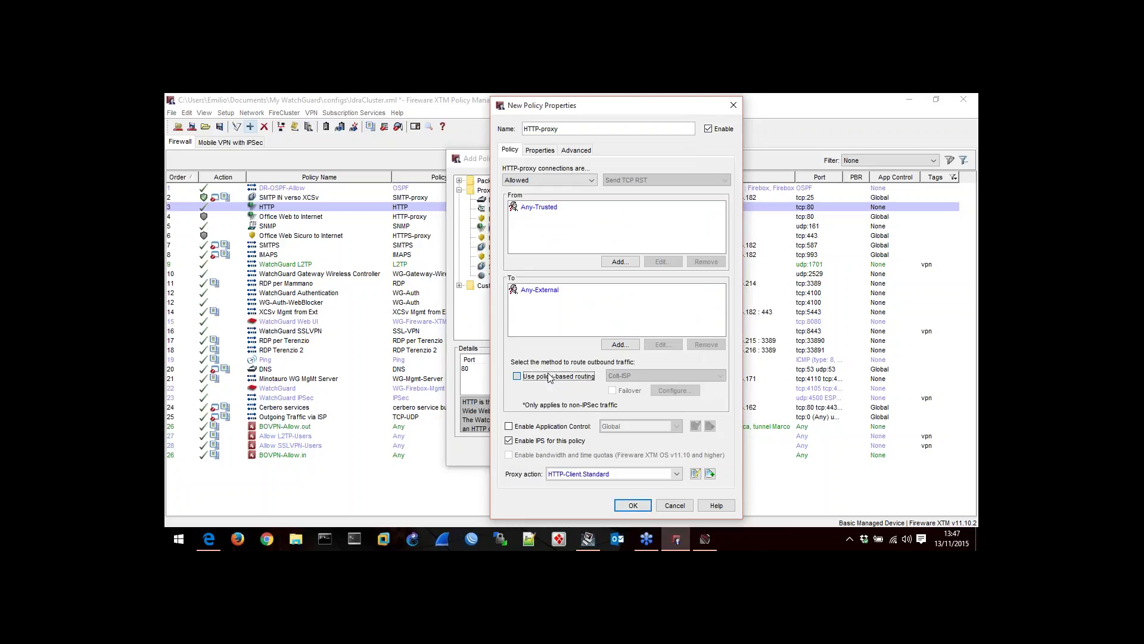
pyautogui.click(631, 379)
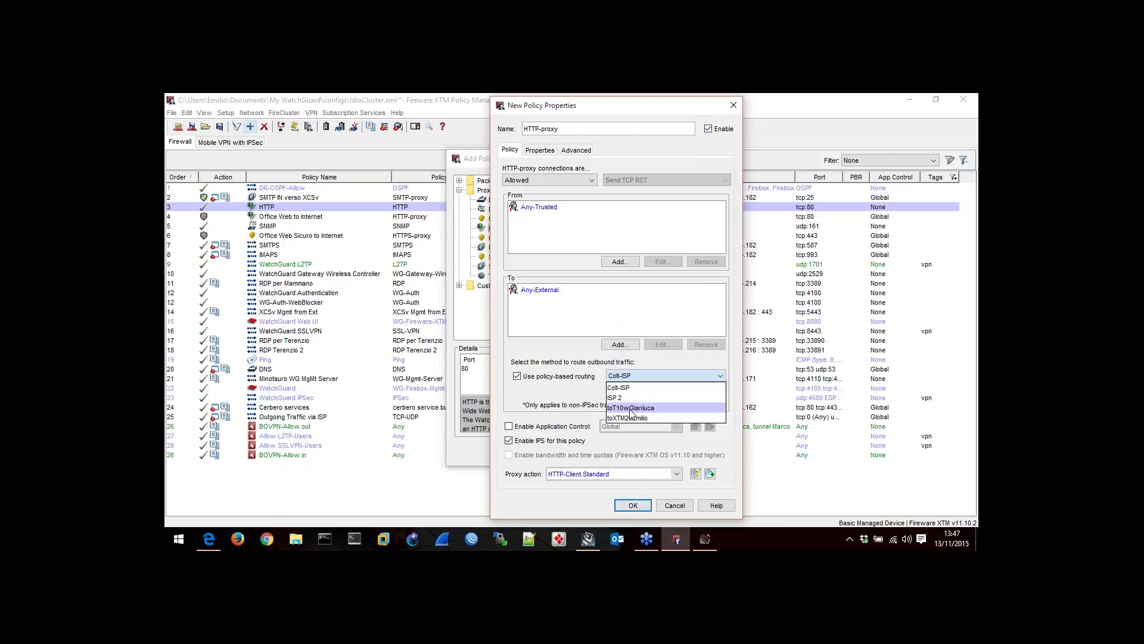
pyautogui.click(676, 507)
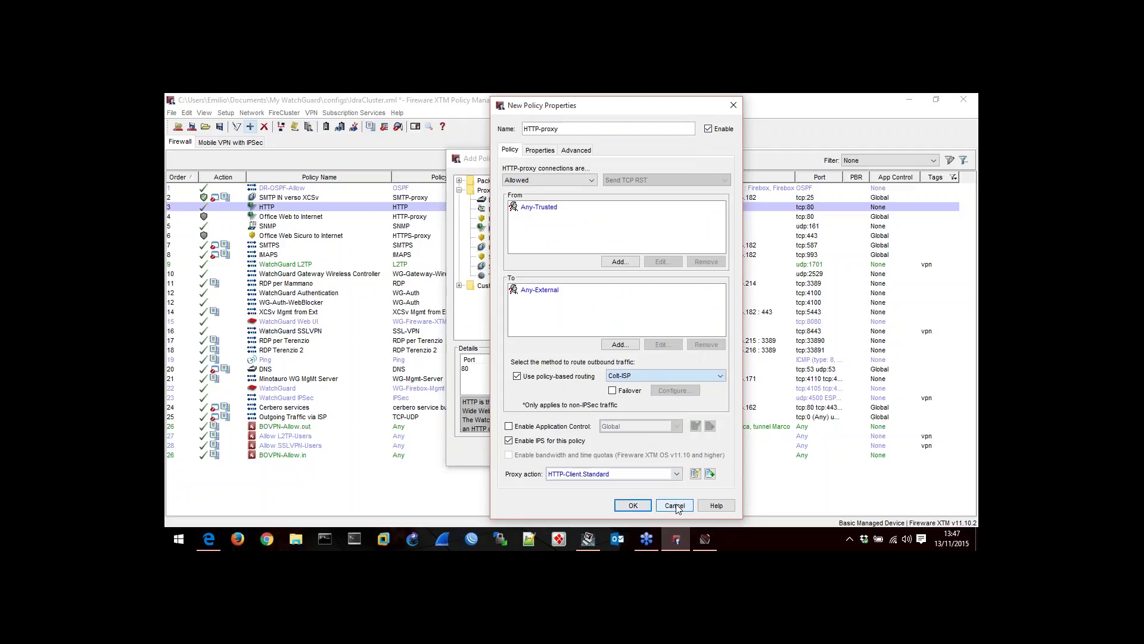
pyautogui.click(675, 506)
pyautogui.click(631, 449)
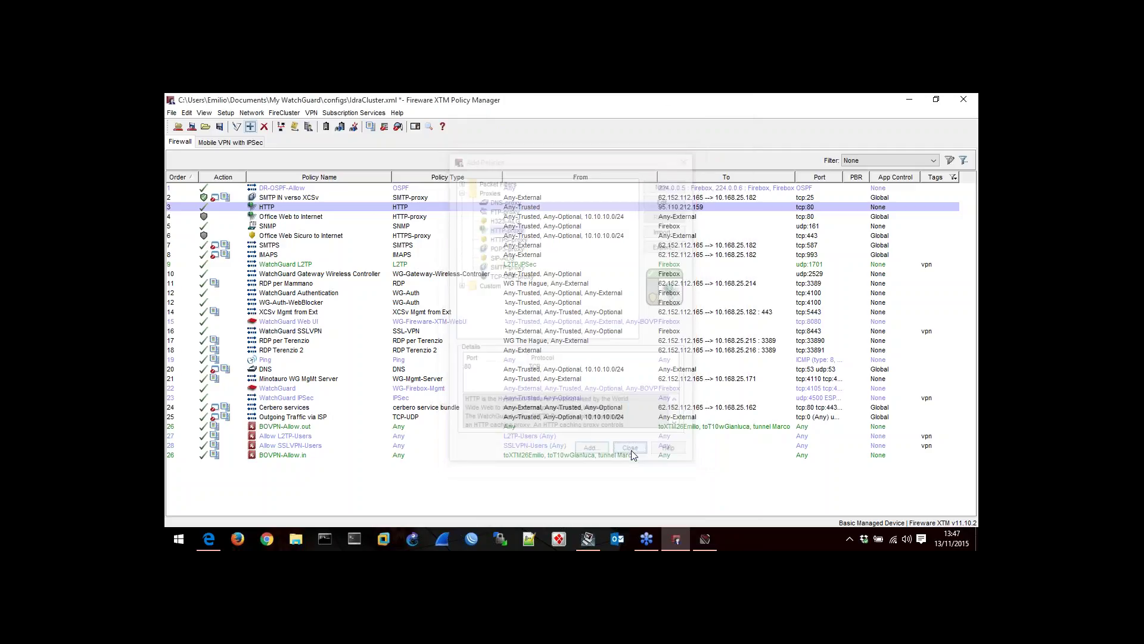